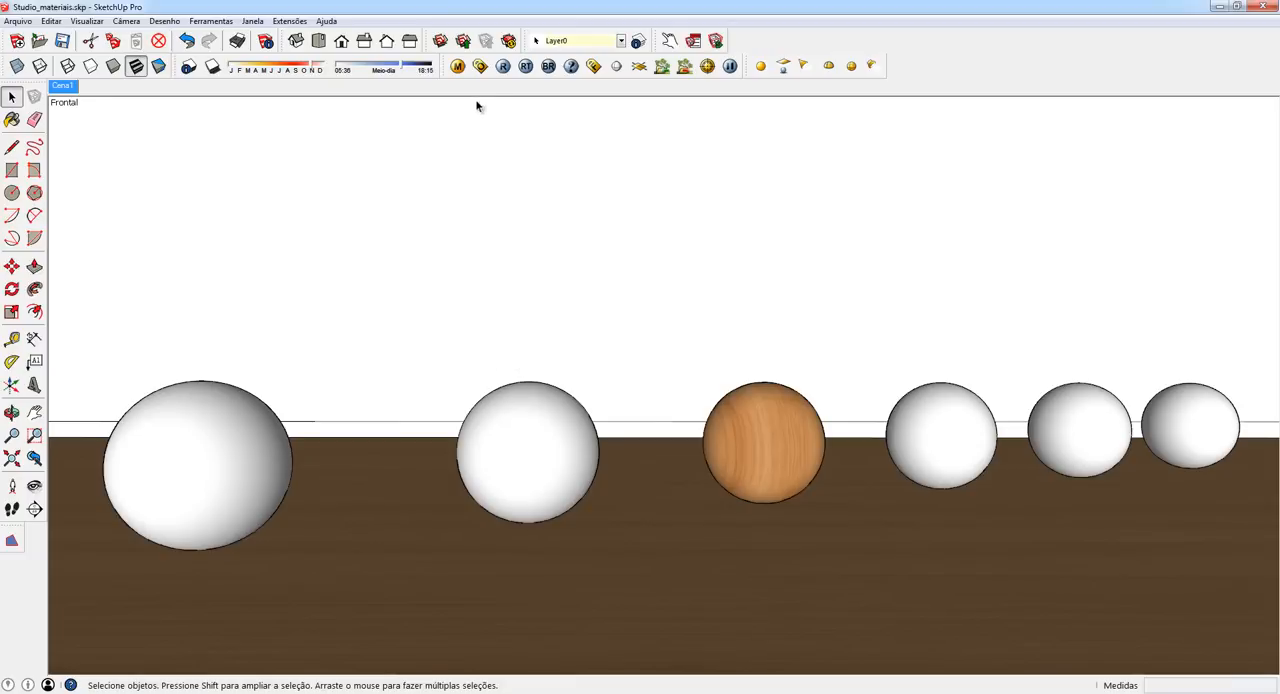
- Render the scene with V-Ray and open the V-Ray material editor over the finished render
click(503, 67)
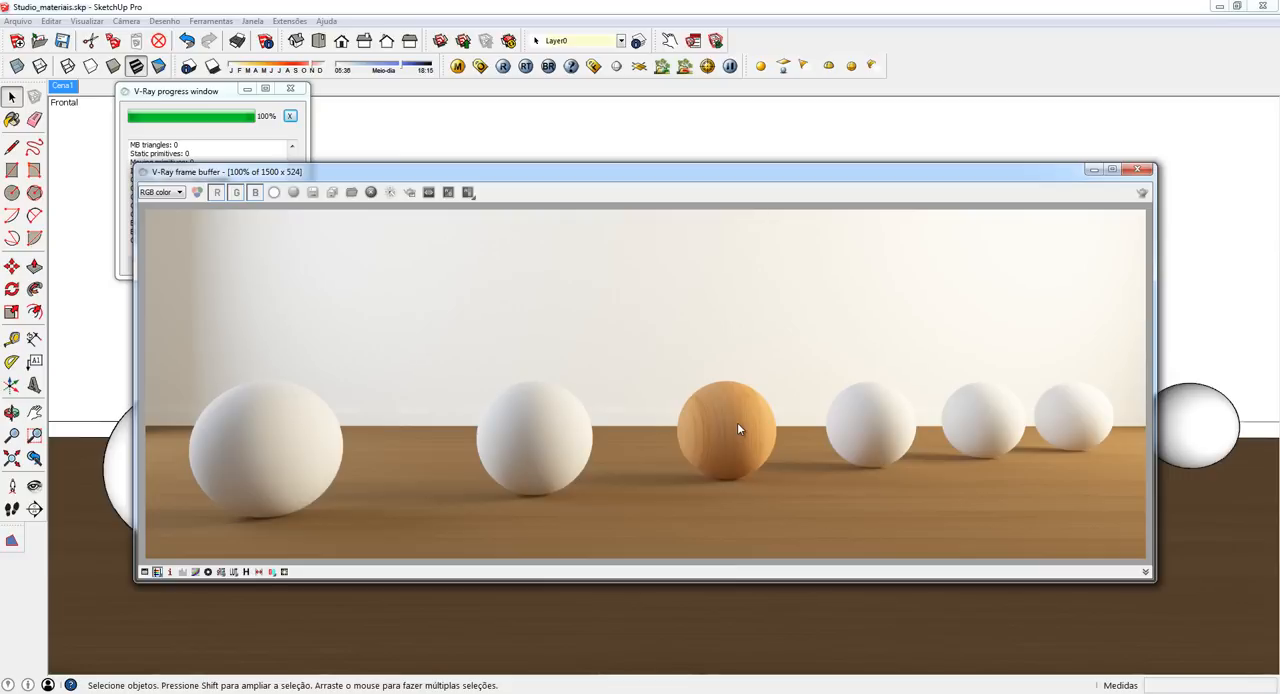
click(457, 66)
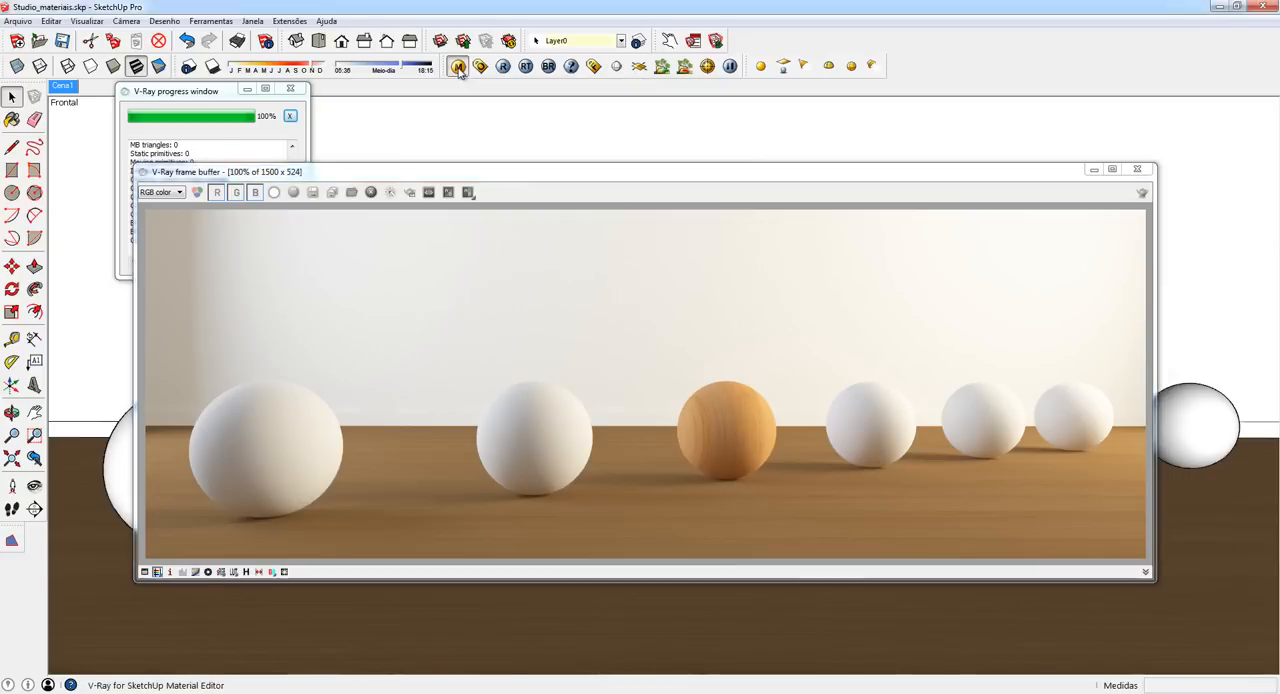
drag(445, 150, 637, 108)
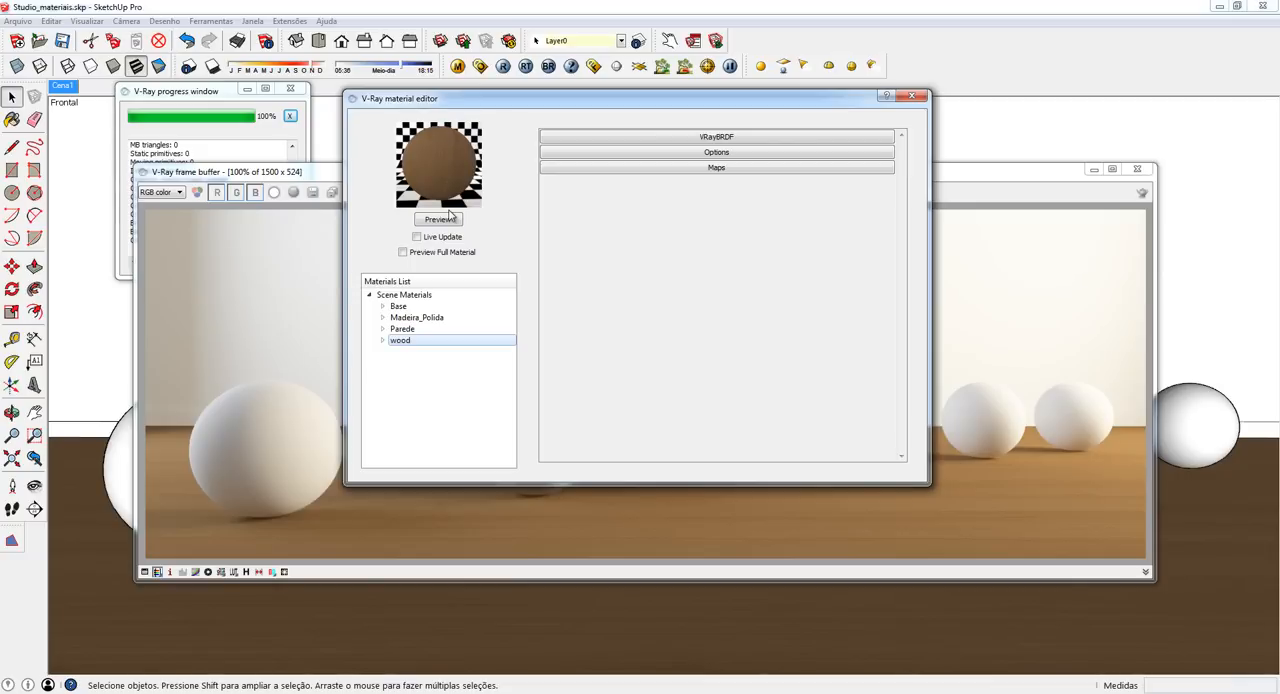
drag(649, 100, 265, 115)
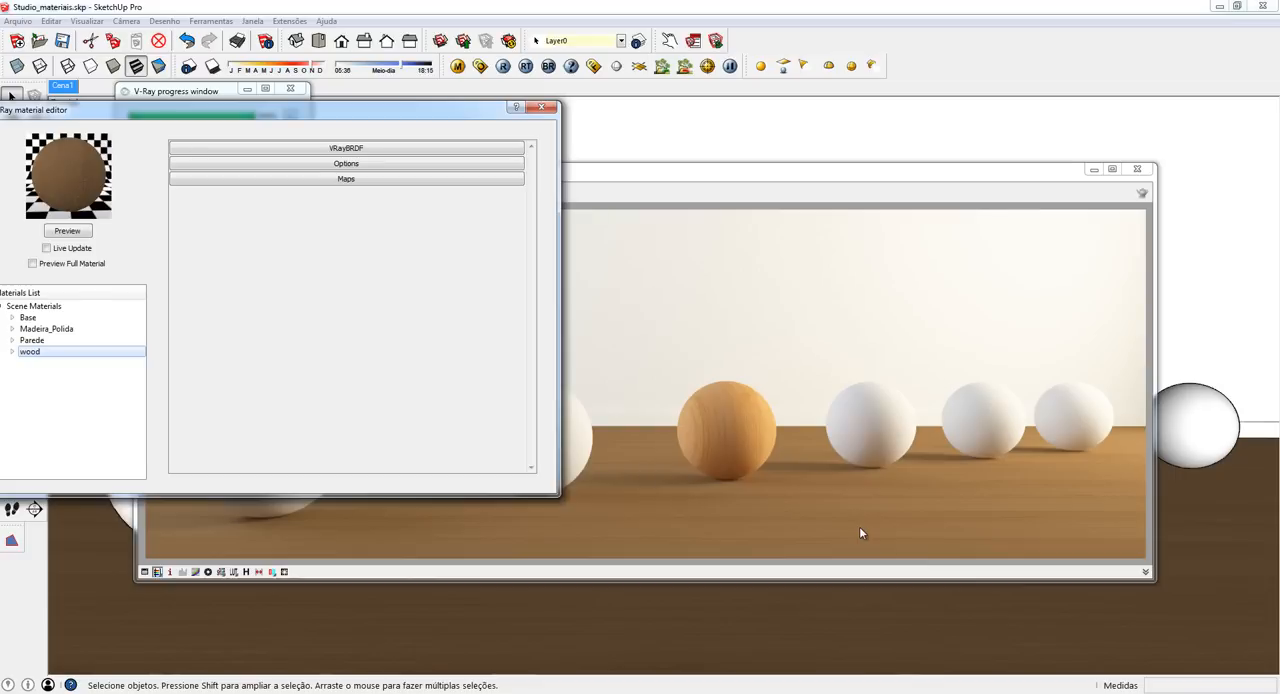
drag(391, 116, 718, 124)
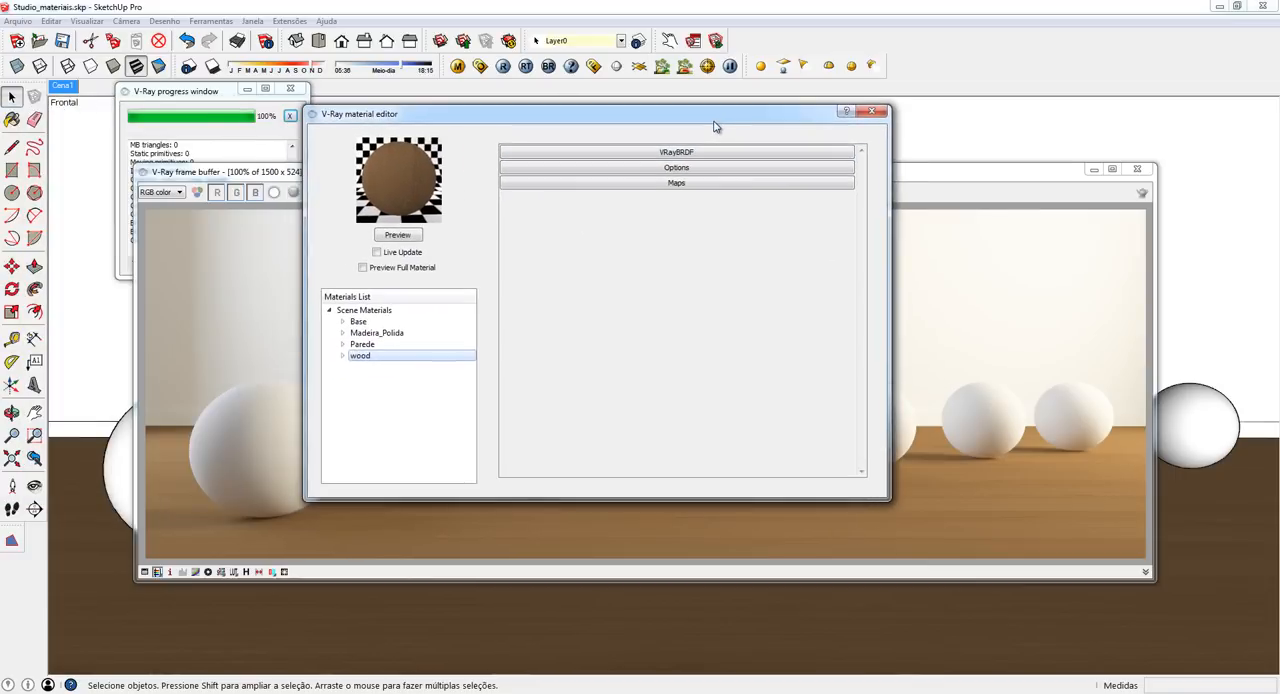
- Select the Madeira_Polida material and enable Live Update and Preview Full Material for its preview
click(382, 336)
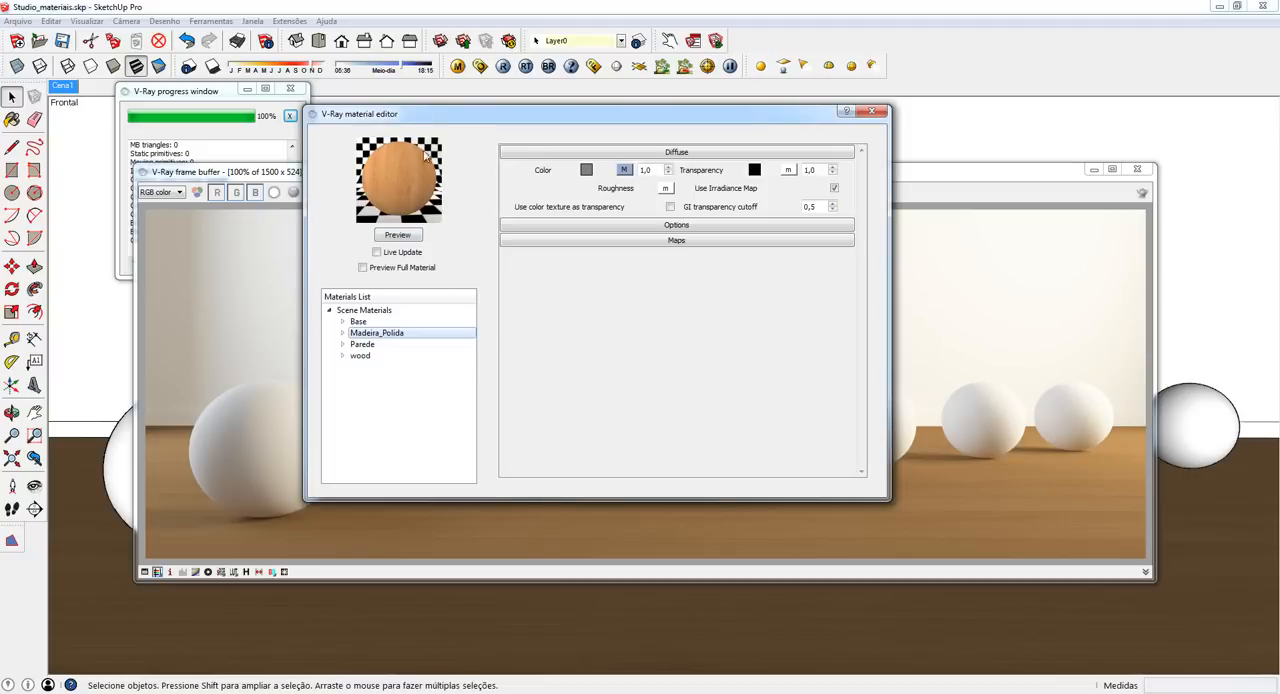
click(377, 253)
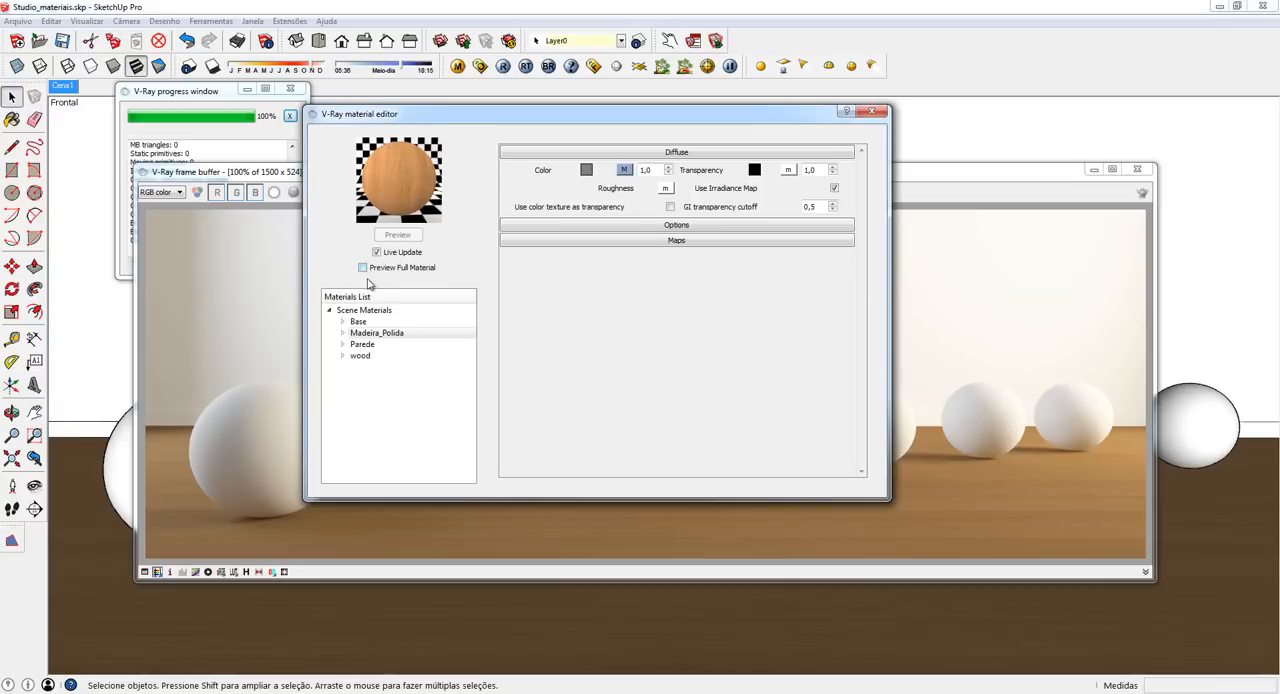
click(373, 269)
- Examine the Diffuse, Options and Maps settings of Madeira_Polida and the layer types that can be created for it
click(395, 335)
click(674, 152)
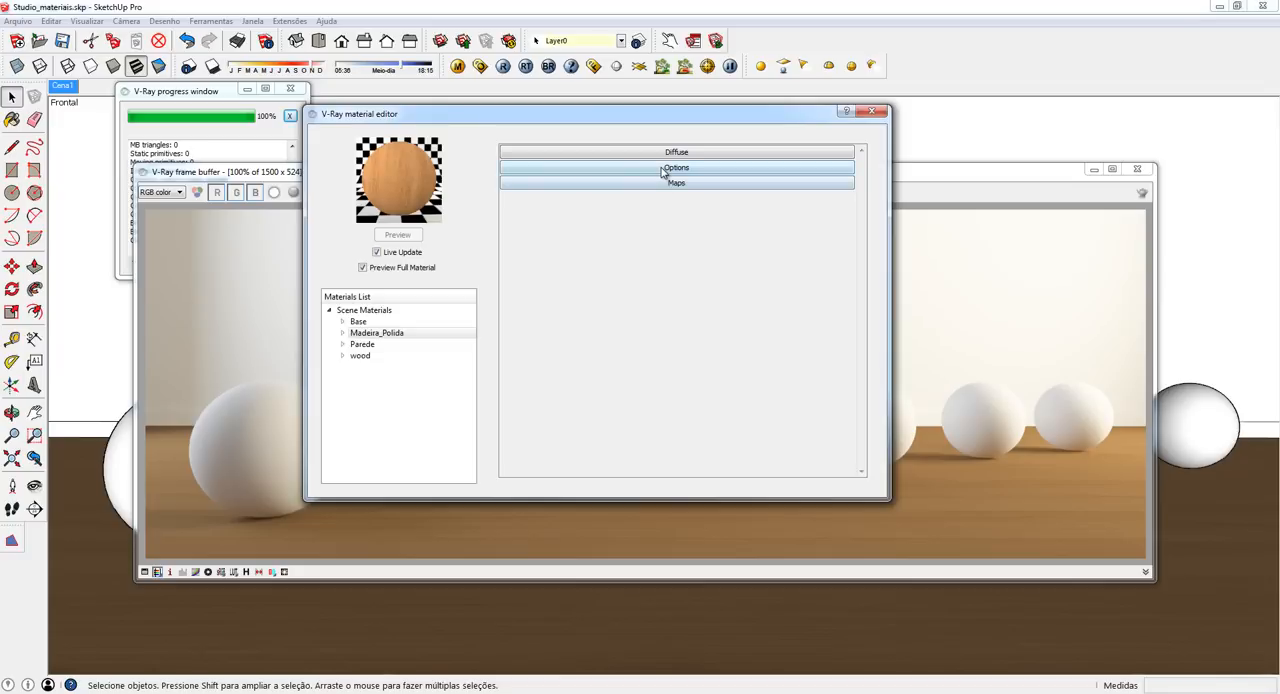
click(660, 170)
click(660, 170)
click(661, 183)
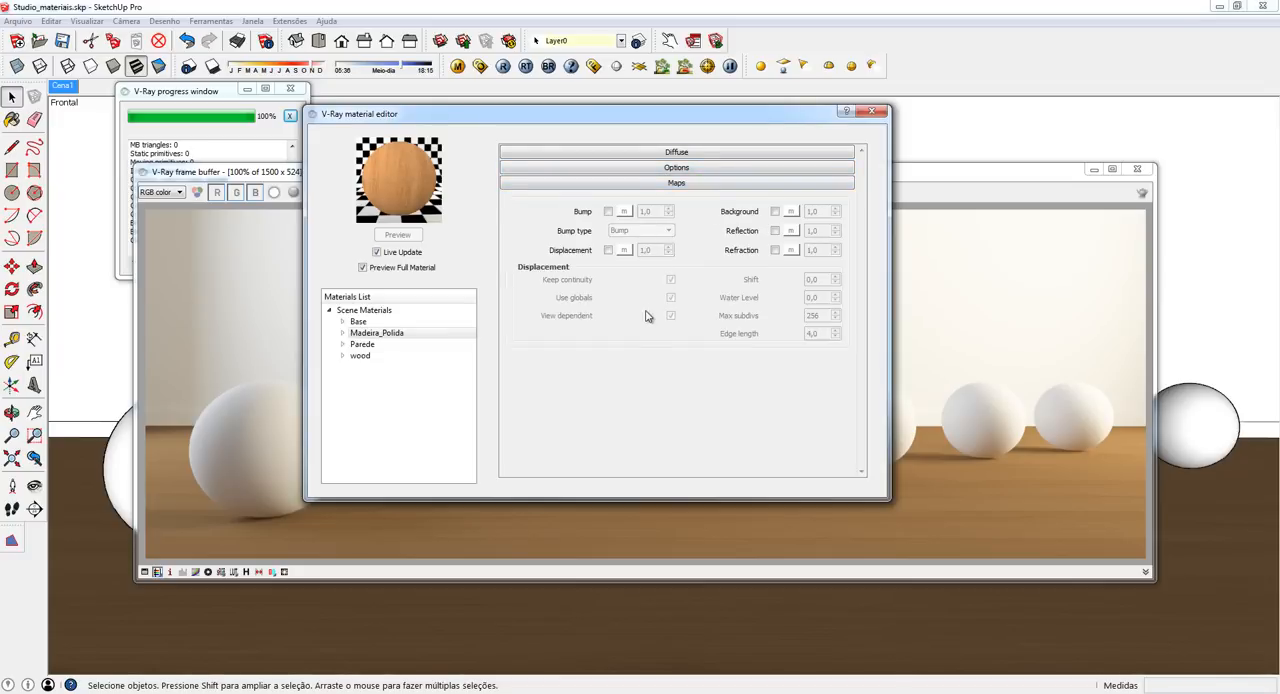
click(672, 184)
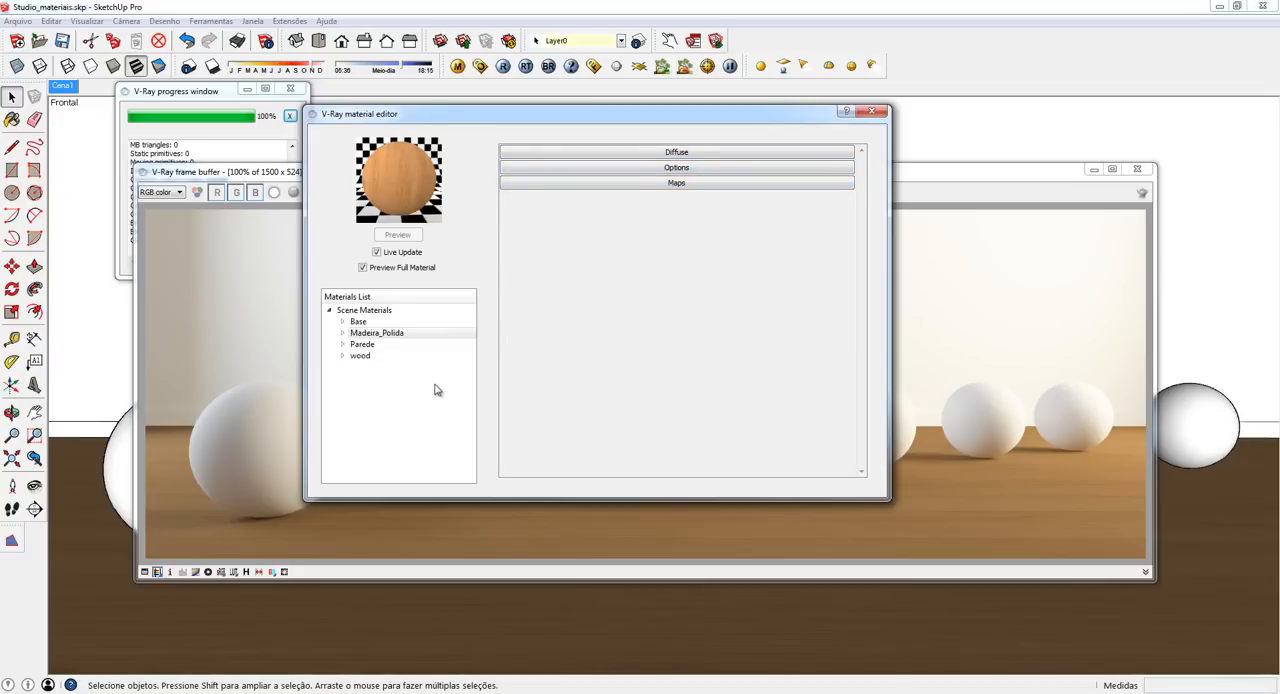
click(410, 335)
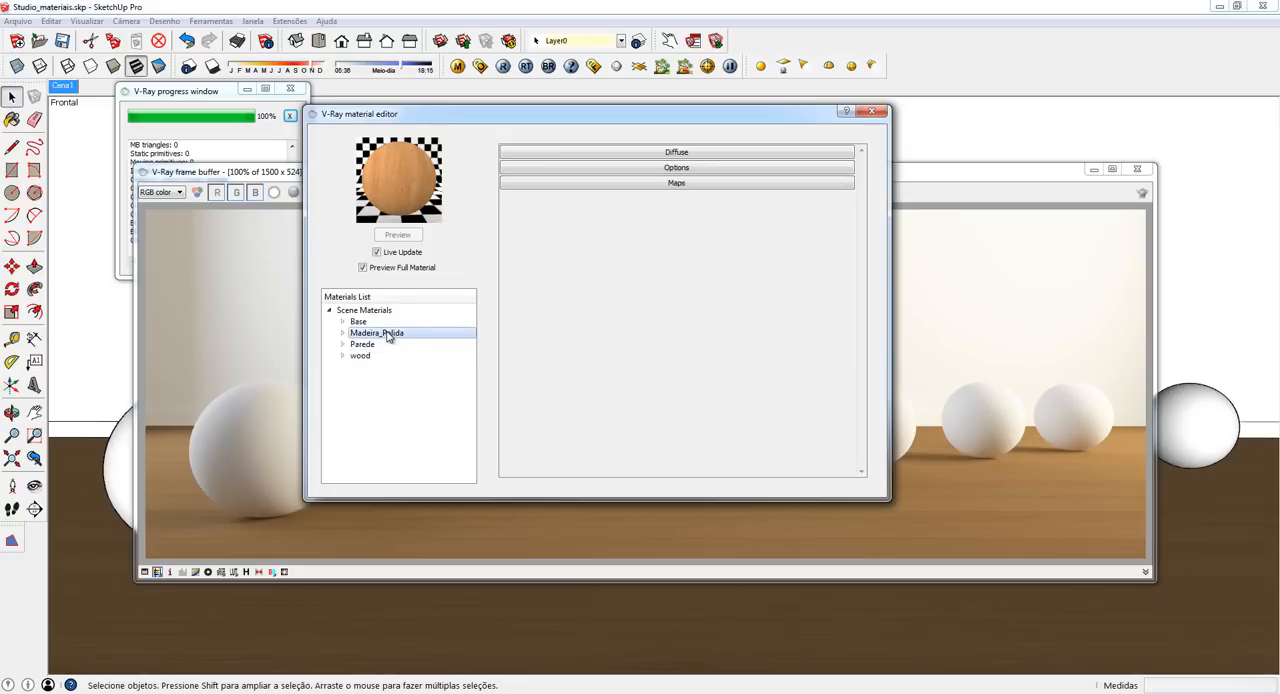
right_click(390, 338)
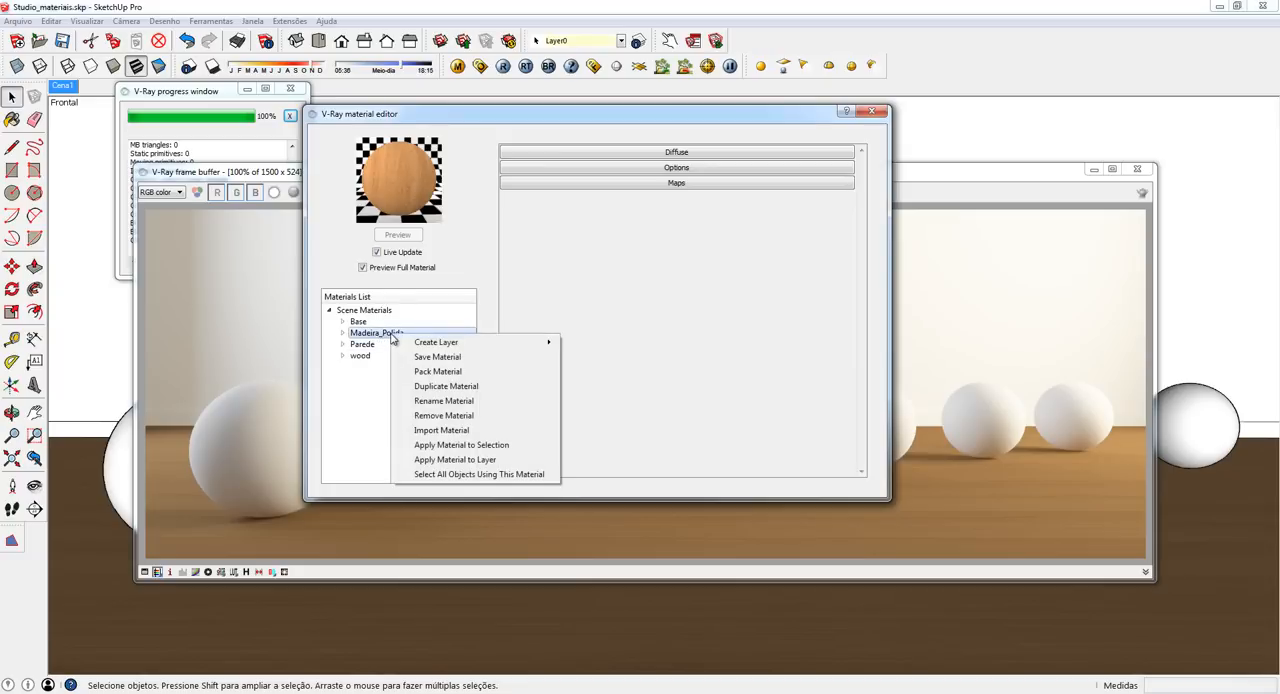
mouse_move(424, 343)
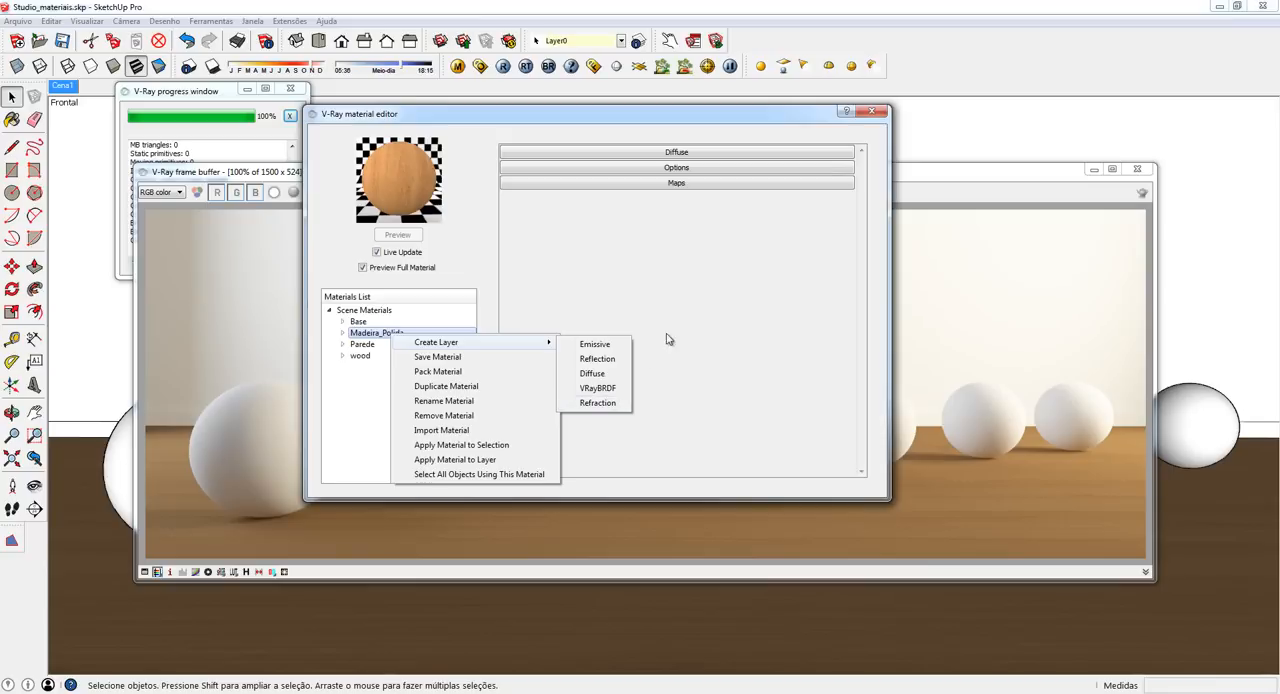
click(686, 279)
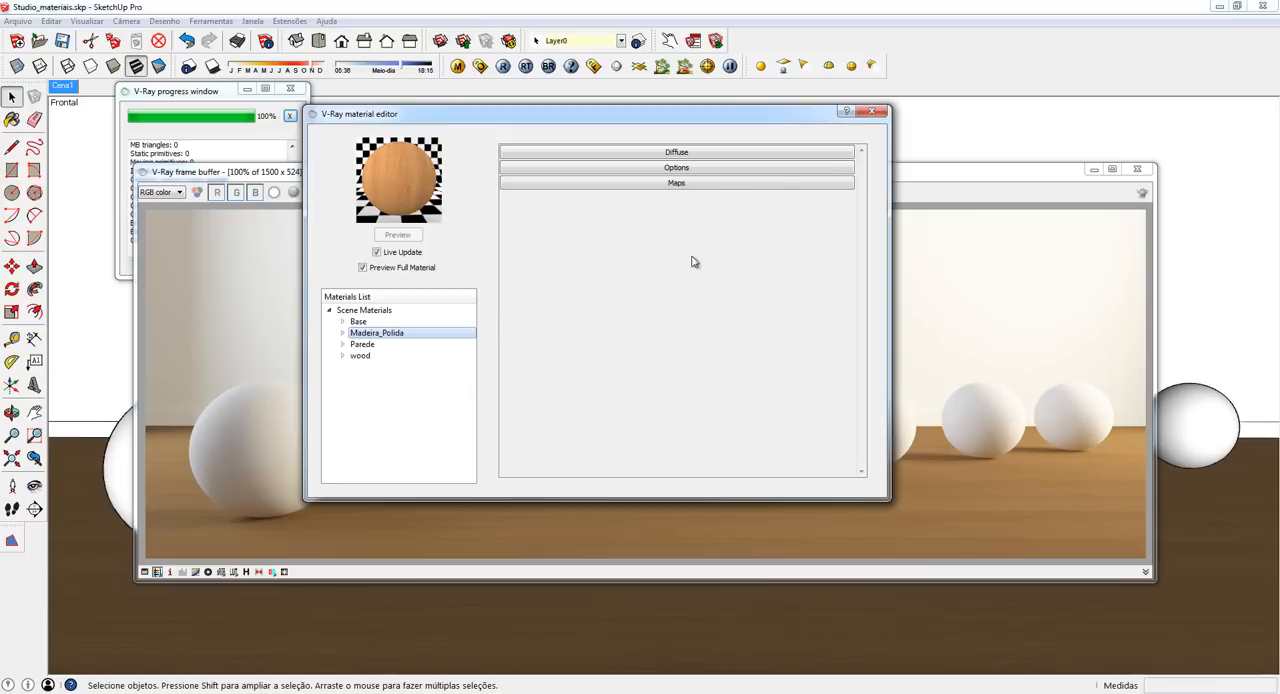
- Close the V-Ray material editor and the rendered image, and start the Paint Bucket with the default material
click(871, 114)
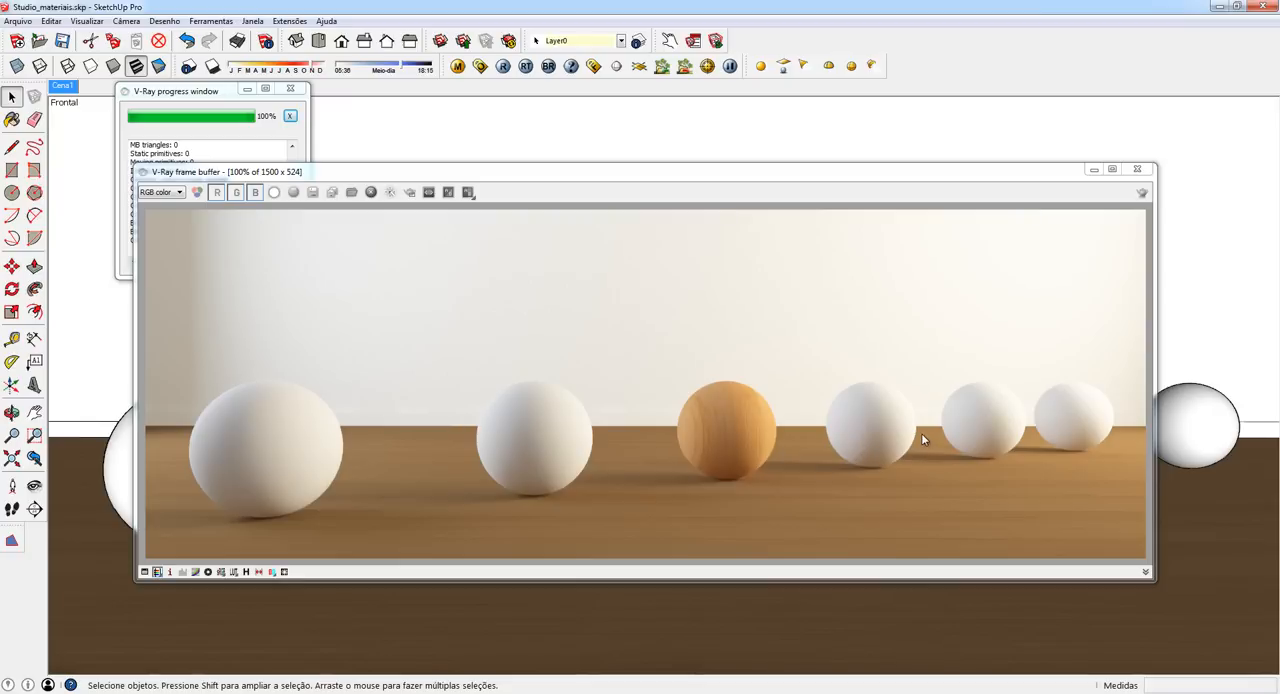
click(1138, 171)
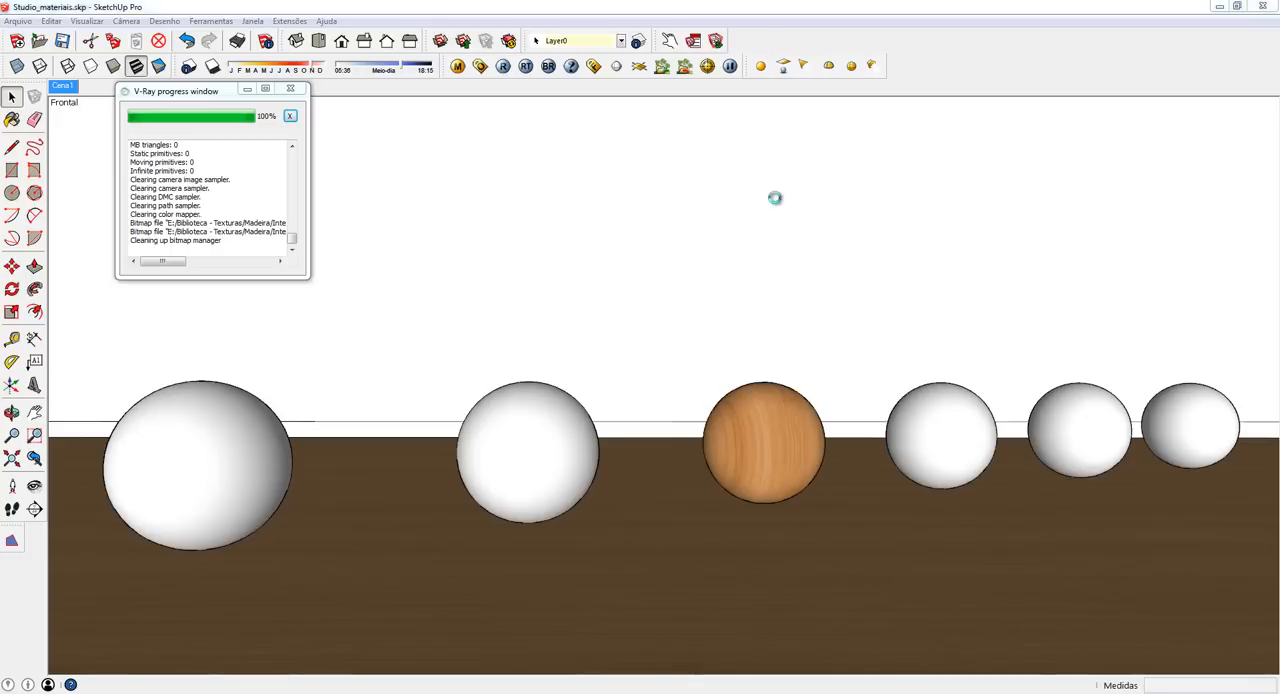
key(b)
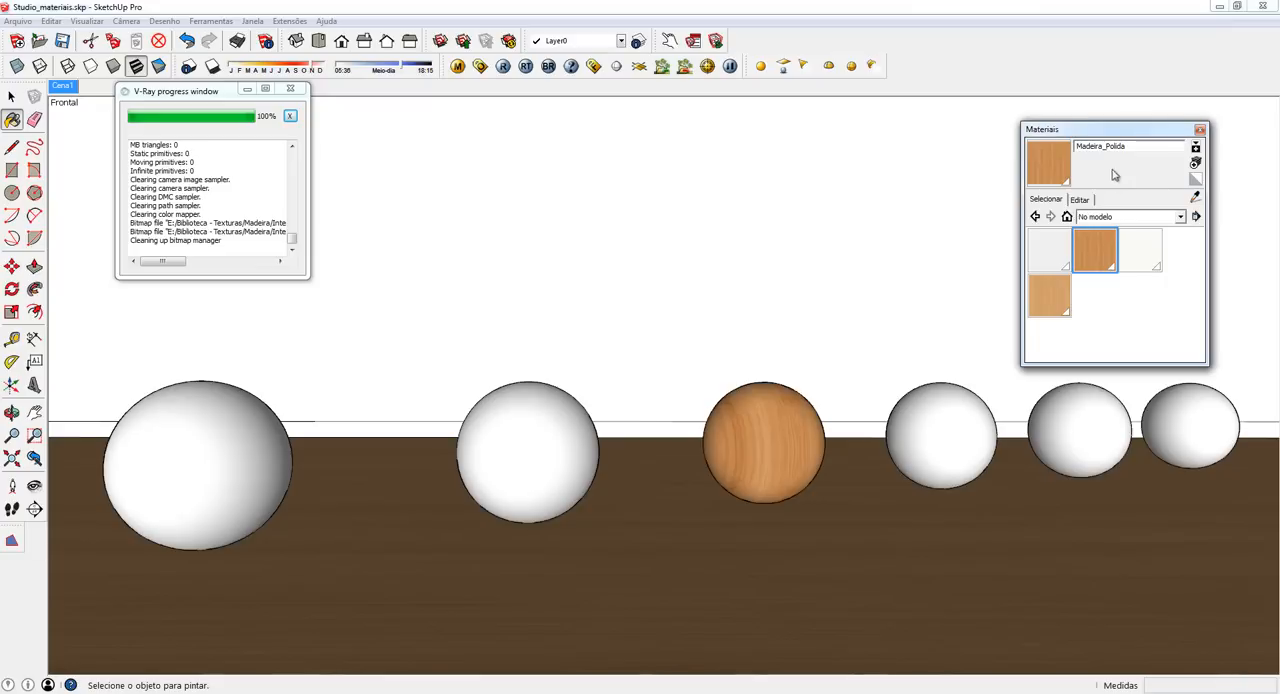
click(1196, 180)
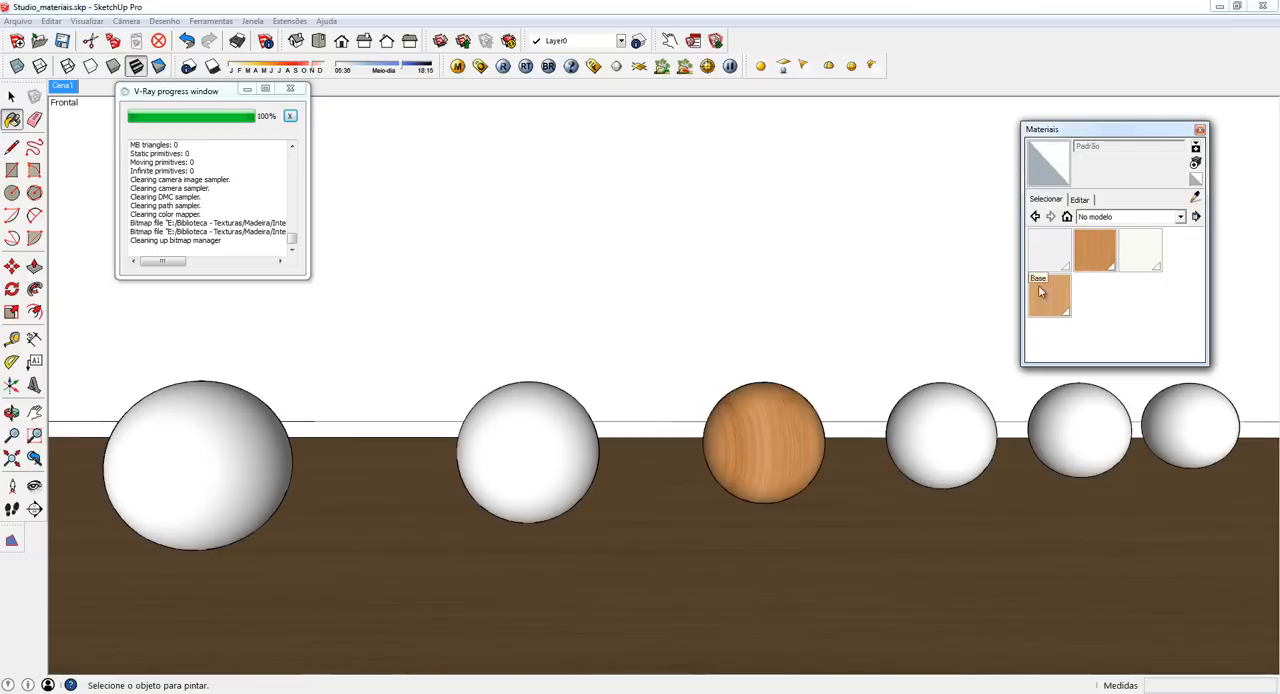
click(1104, 252)
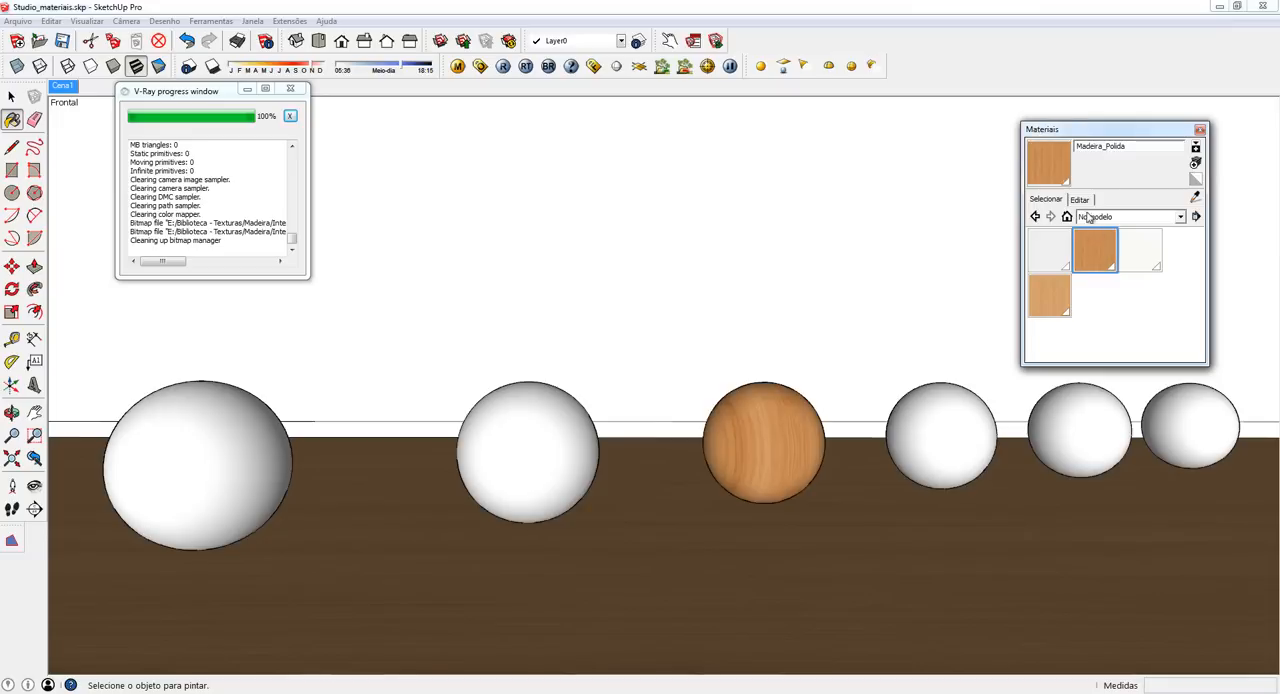
click(1196, 164)
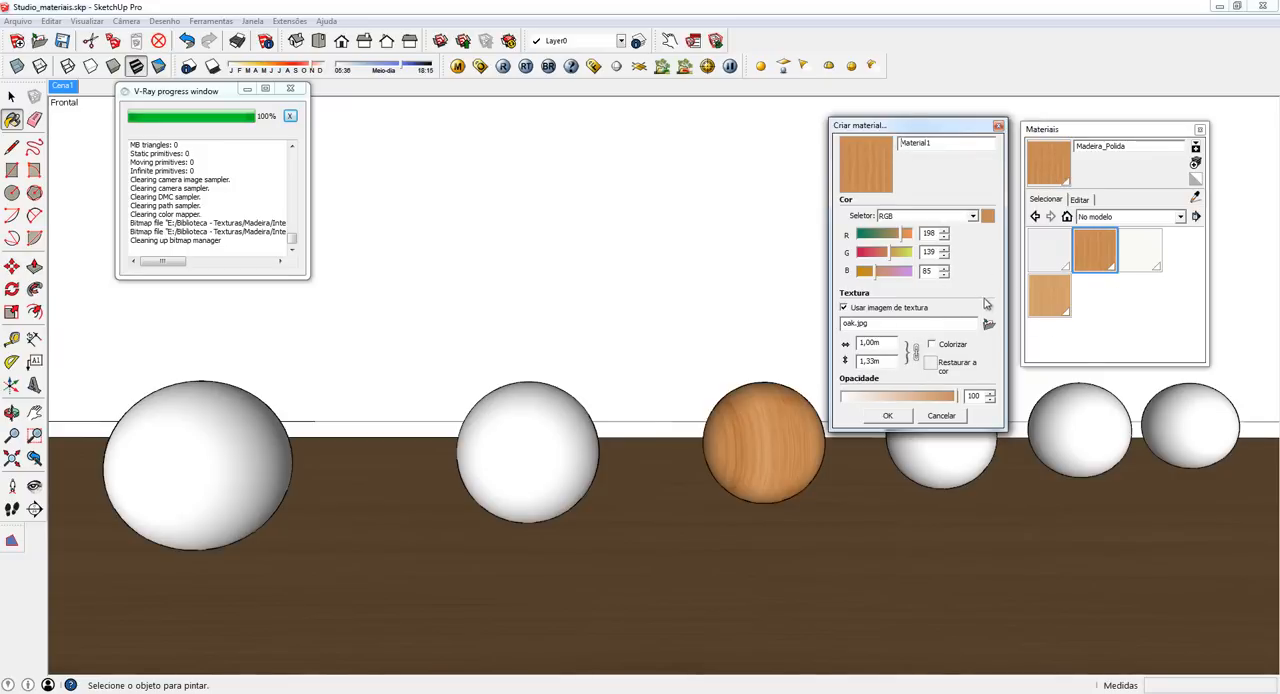
click(999, 127)
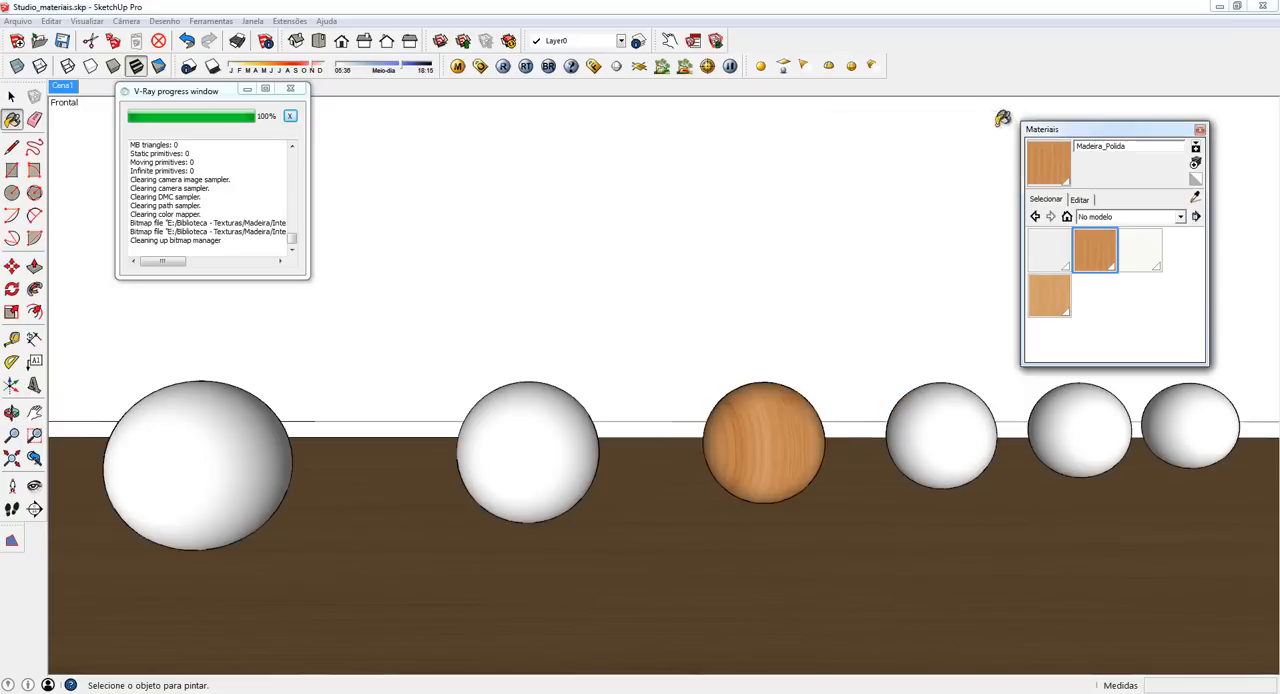
- Create a new material named Cromado based on the default material and paint the largest sphere with it
click(1196, 181)
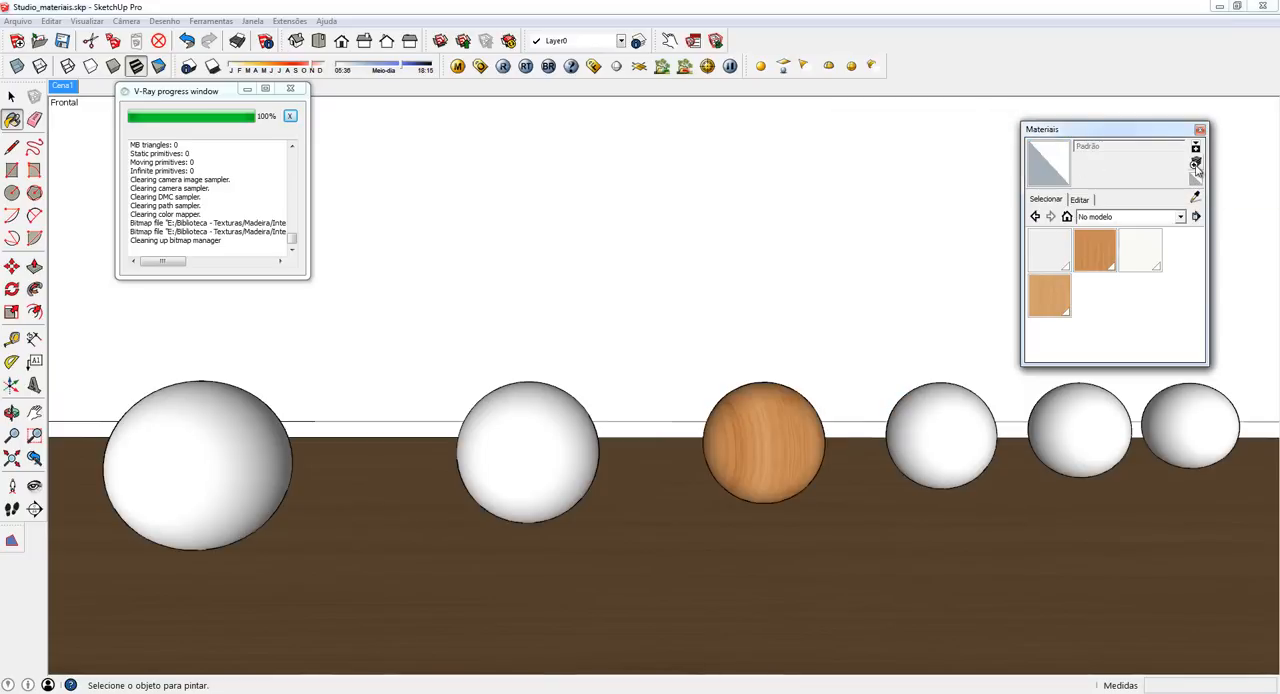
click(1196, 164)
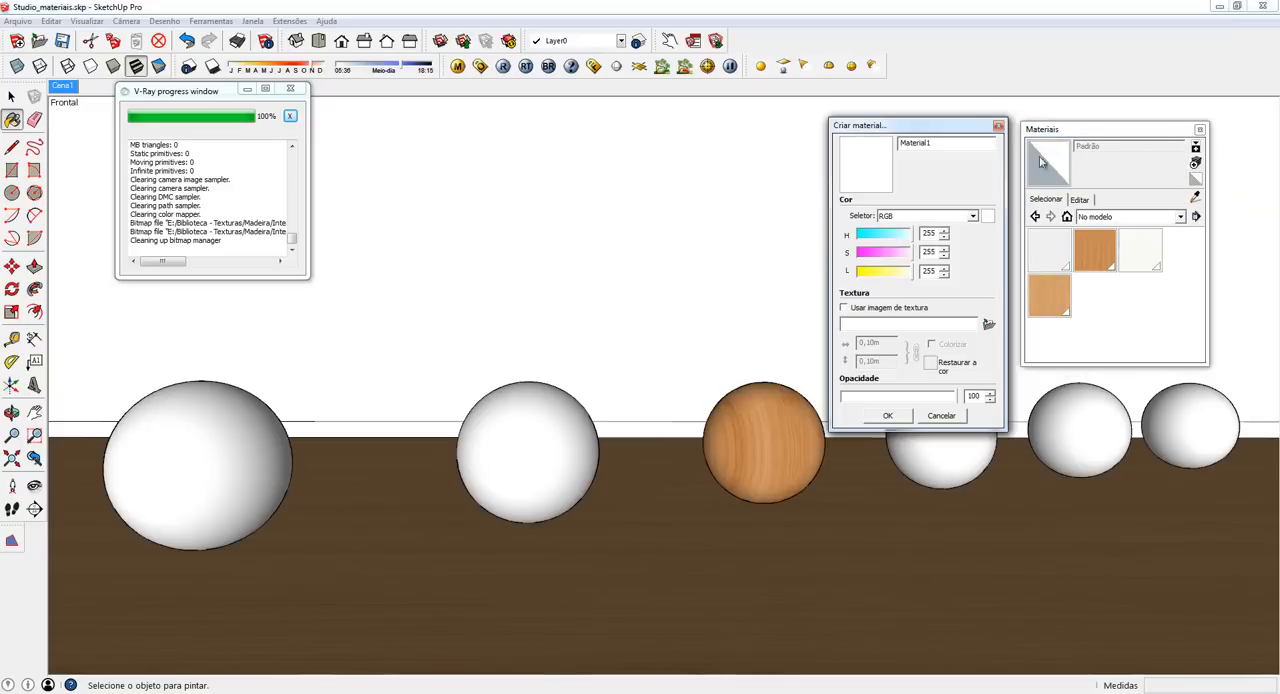
drag(960, 133, 964, 139)
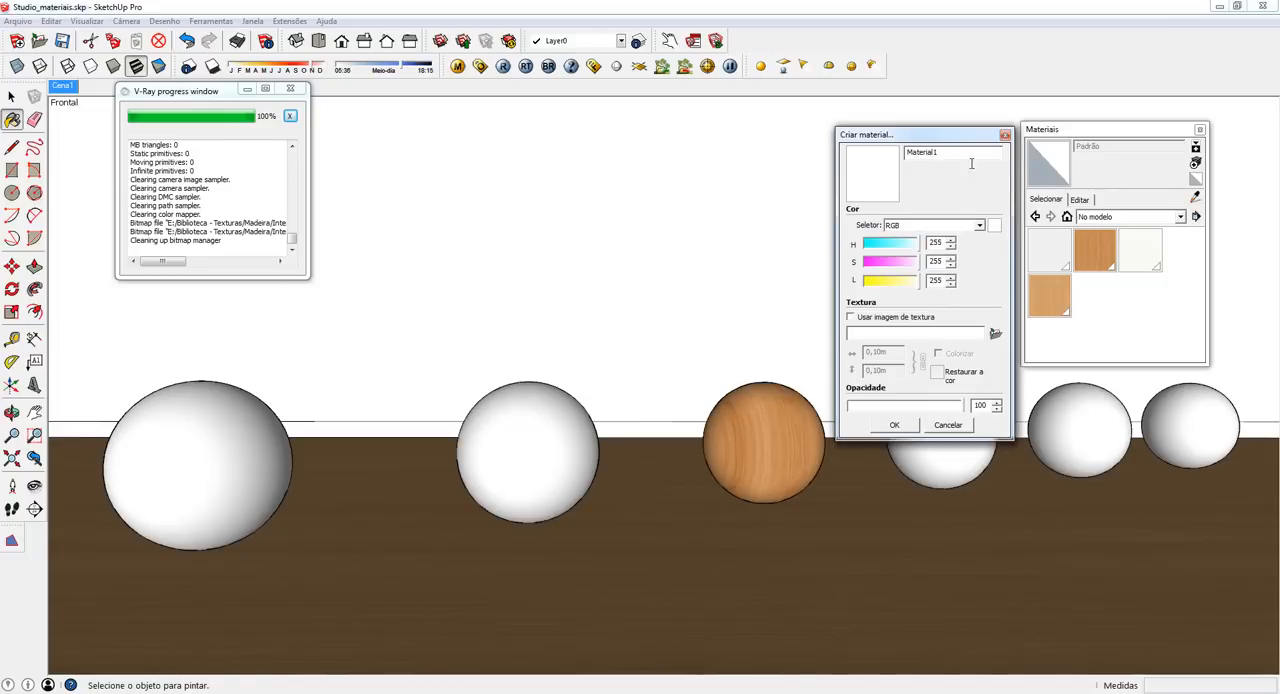
drag(945, 156, 845, 172)
text(Cromado)
click(895, 427)
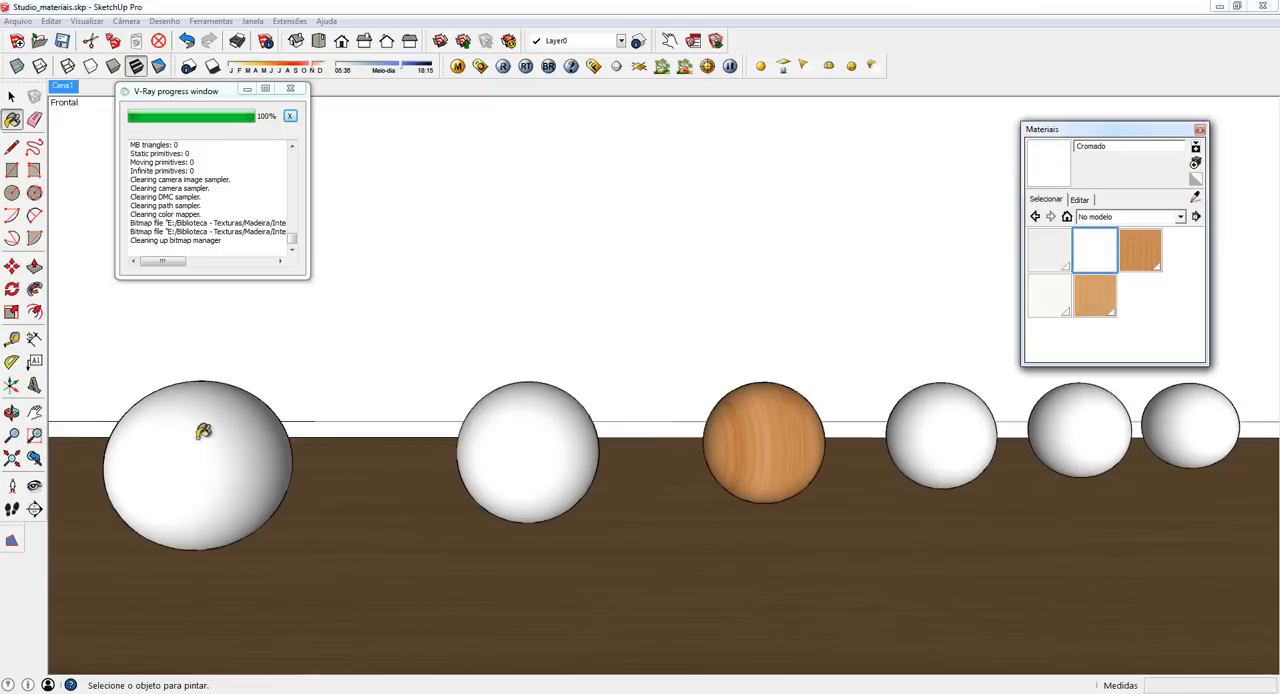
click(187, 447)
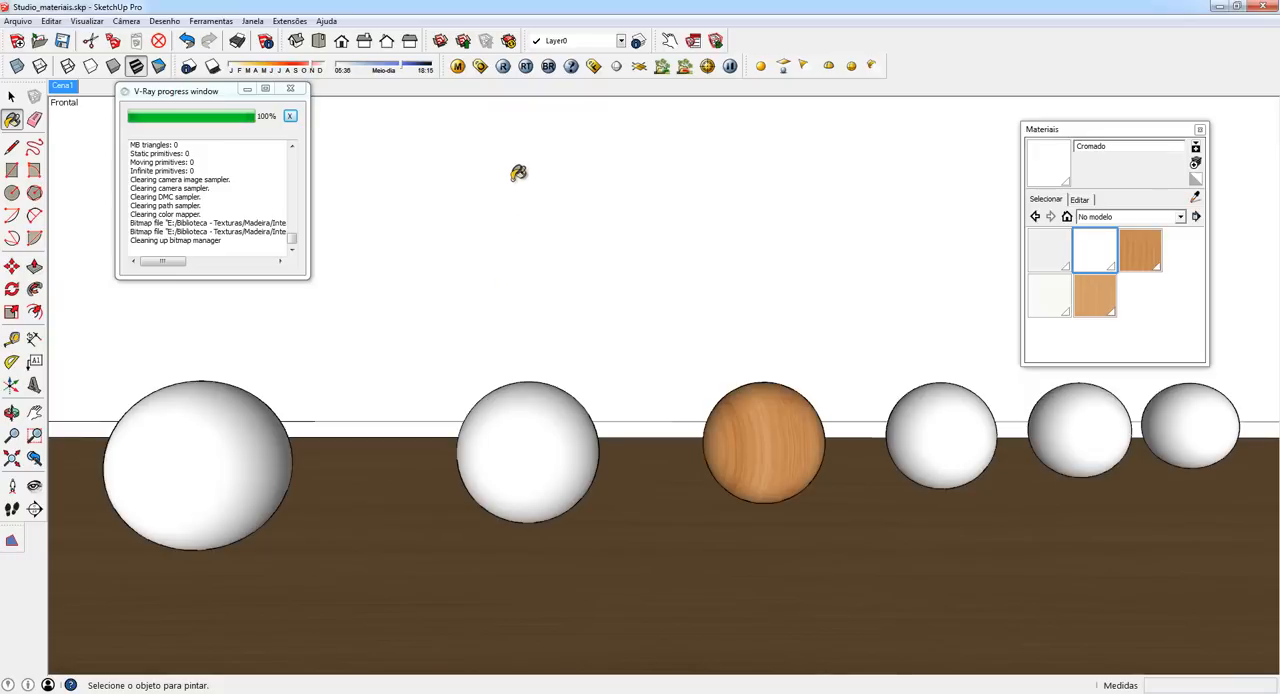
- Add a VRayBRDF layer to the Cromado material in the V-Ray material editor and expand that layer's settings
click(458, 67)
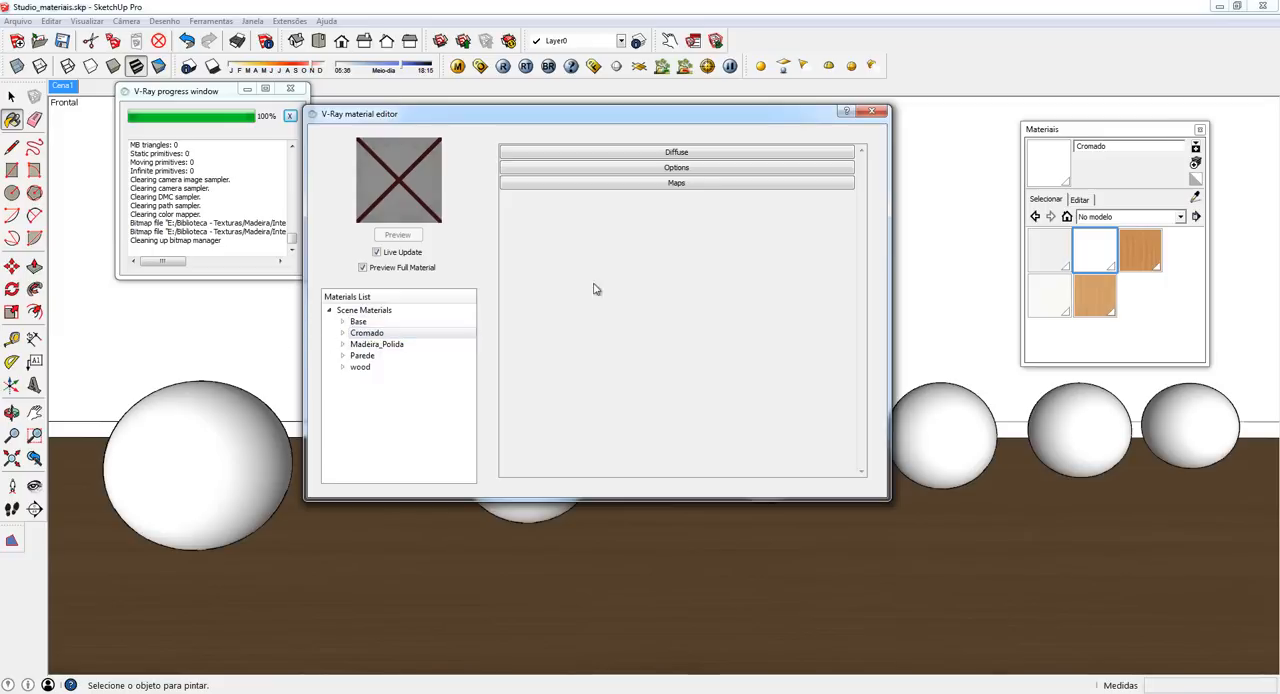
right_click(373, 334)
mouse_move(436, 343)
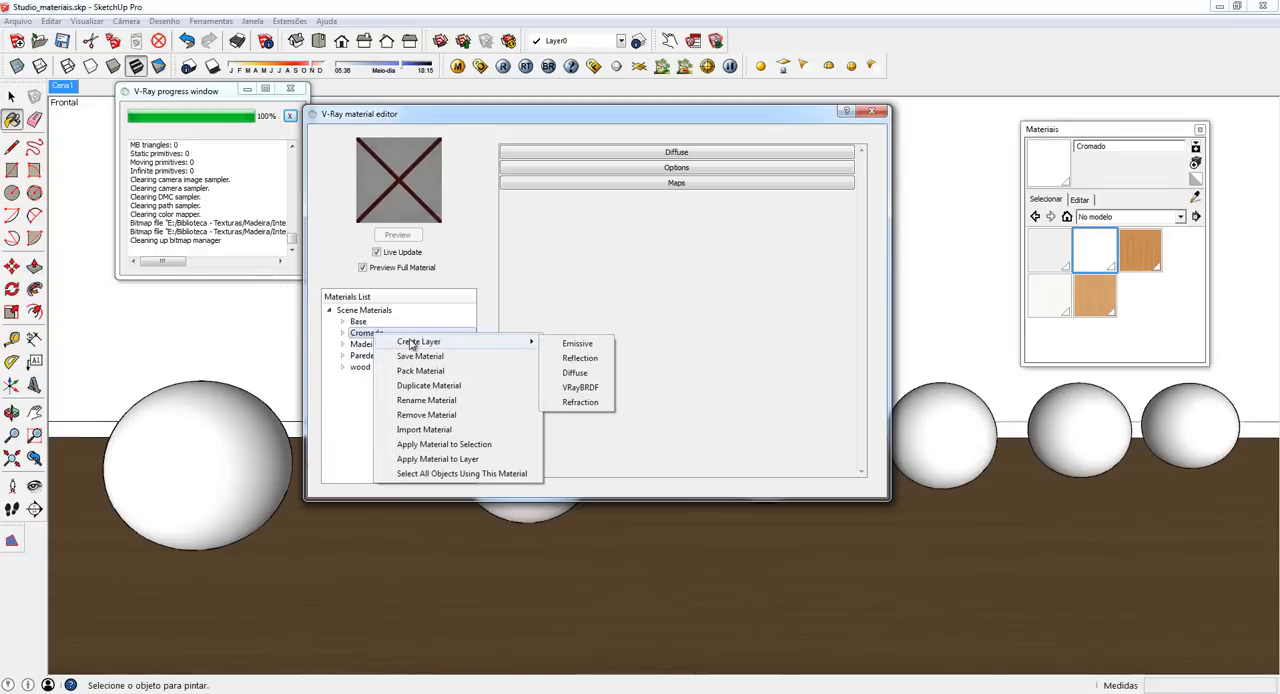
click(589, 392)
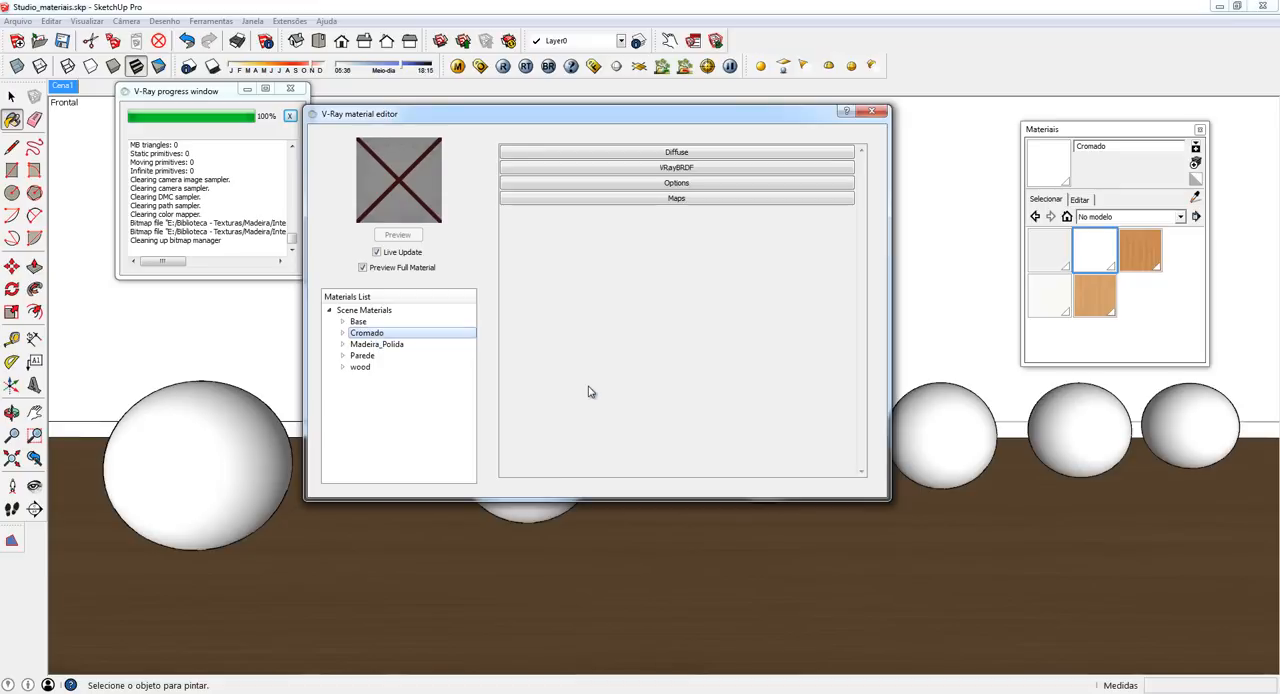
click(656, 170)
click(656, 170)
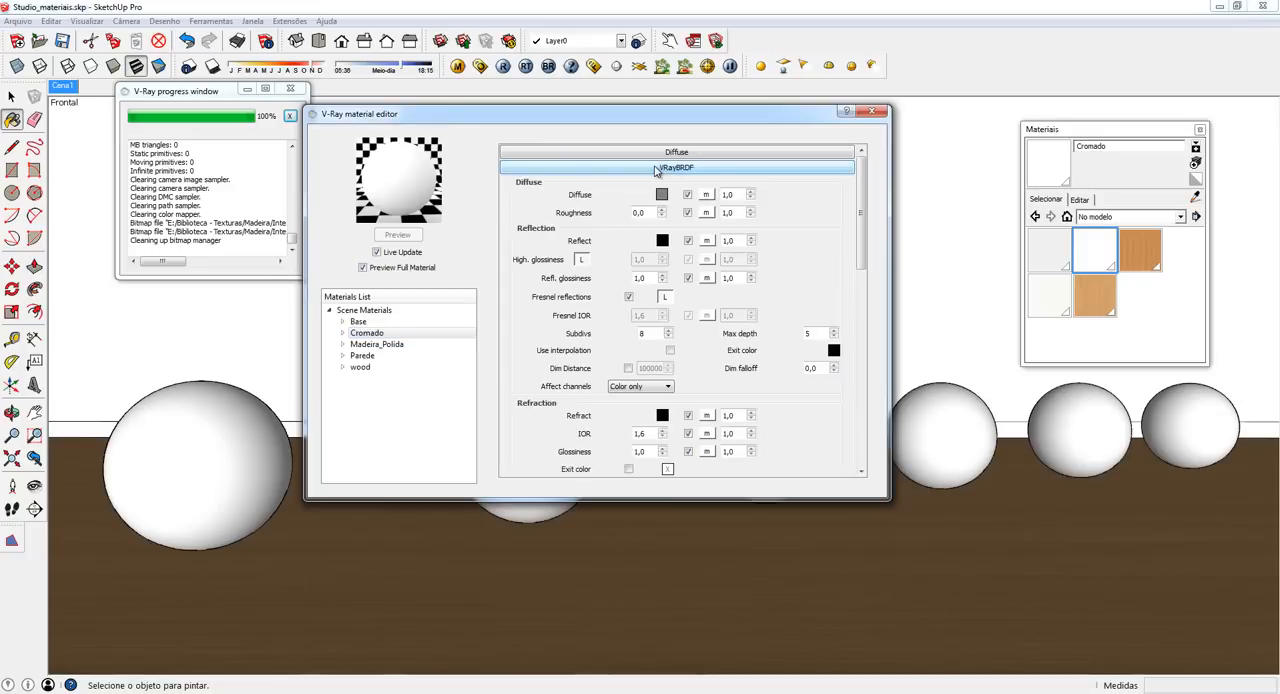
mouse_move(862, 192)
mouse_down()
mouse_move(868, 266)
mouse_move(866, 178)
mouse_up()
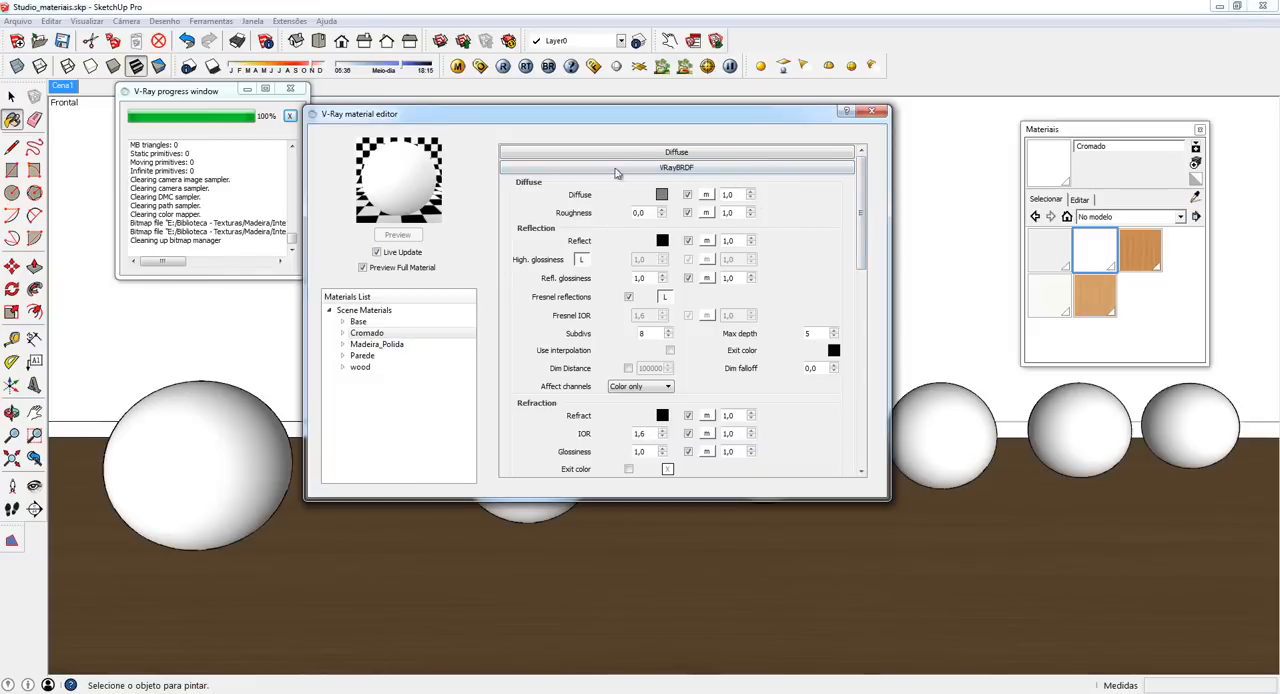
- Remove the Diffuse layer from the Cromado material
click(343, 334)
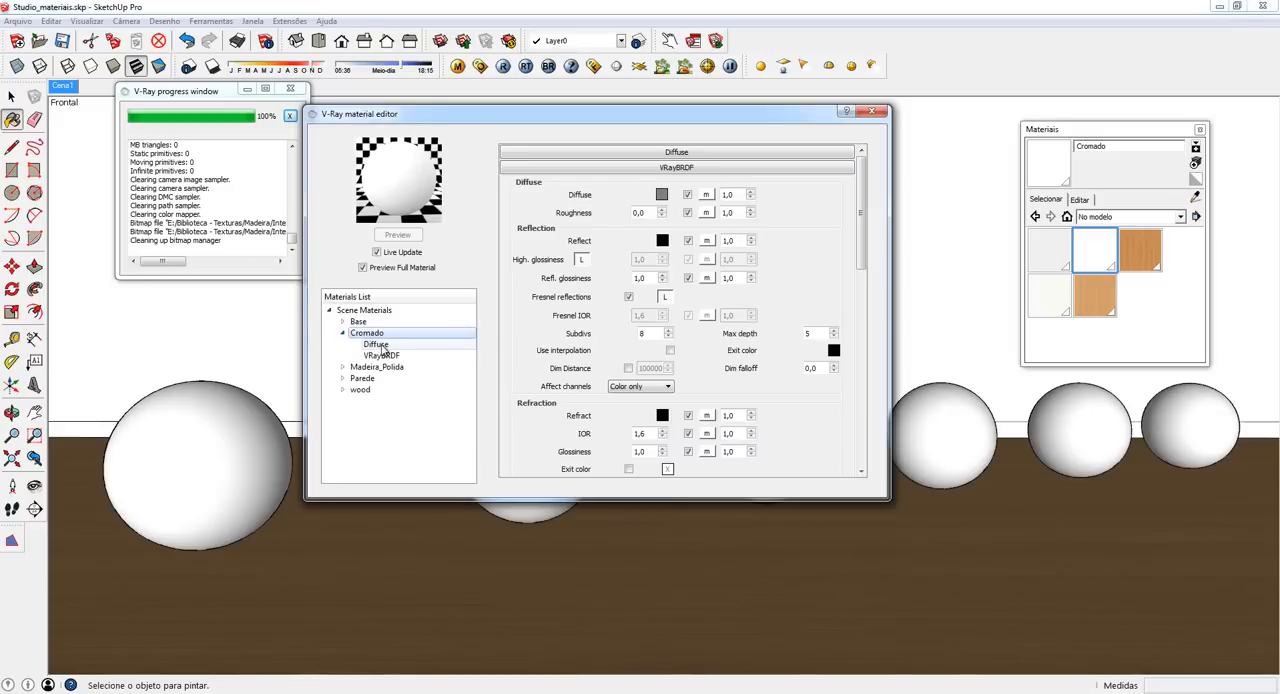
right_click(383, 347)
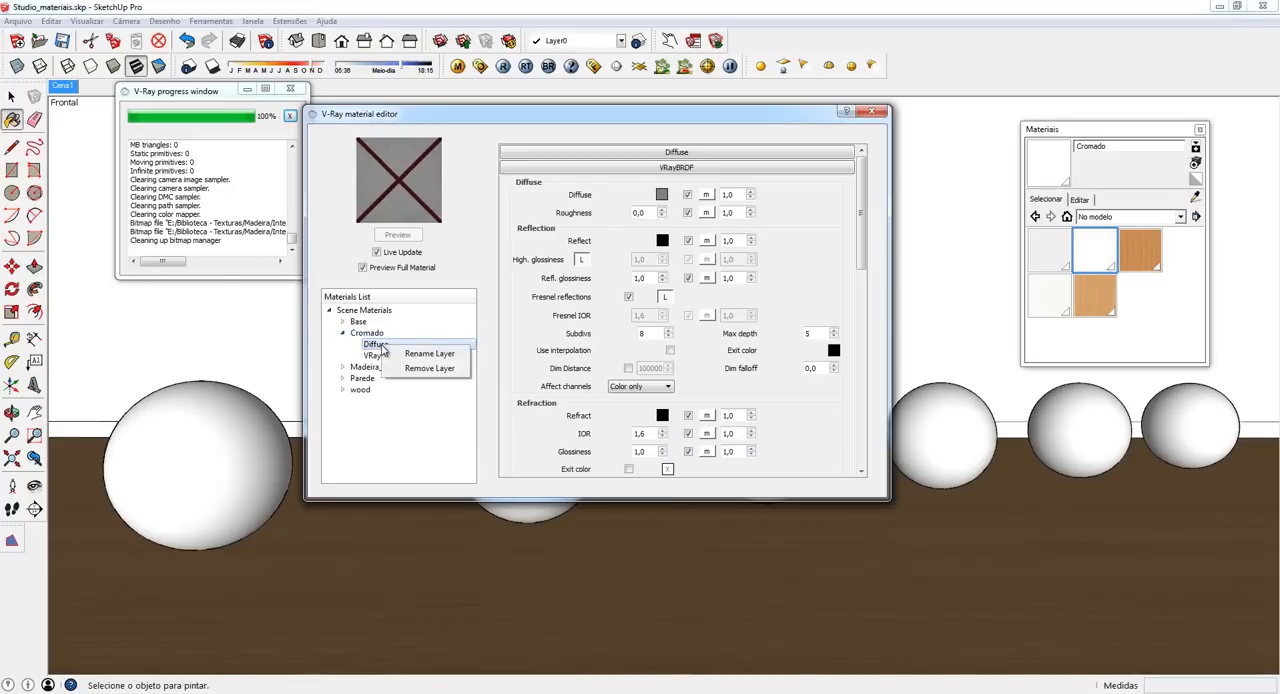
click(428, 369)
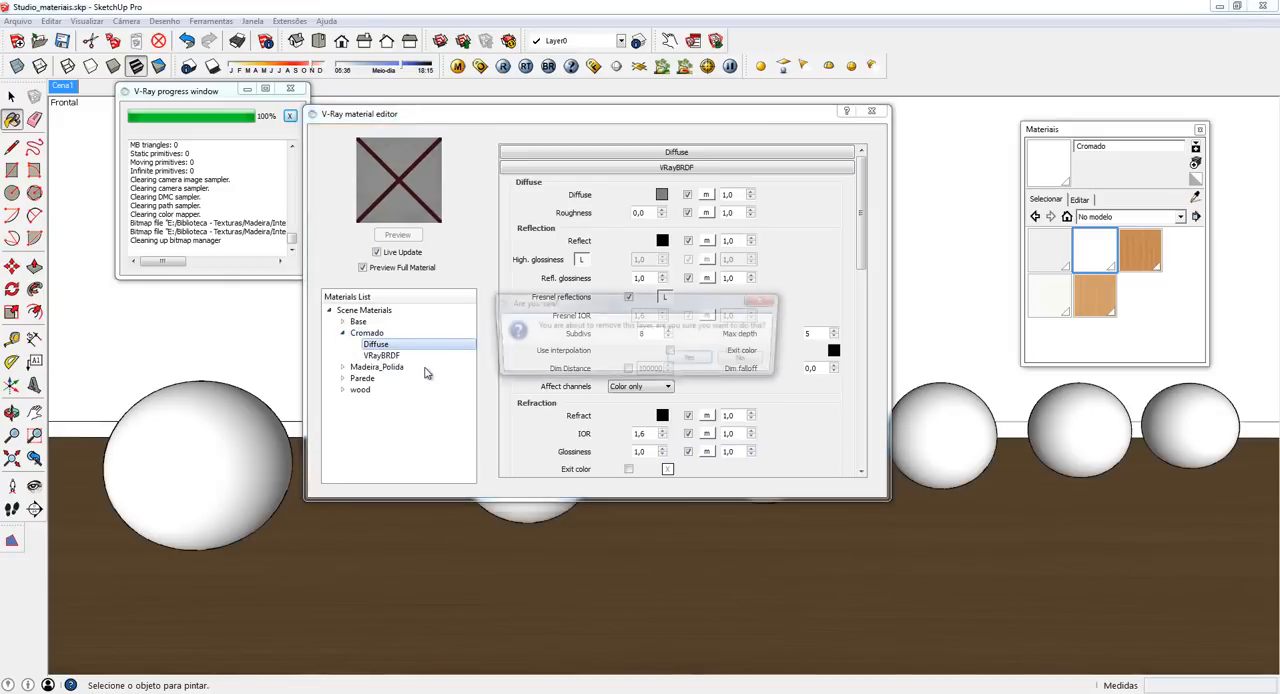
click(693, 359)
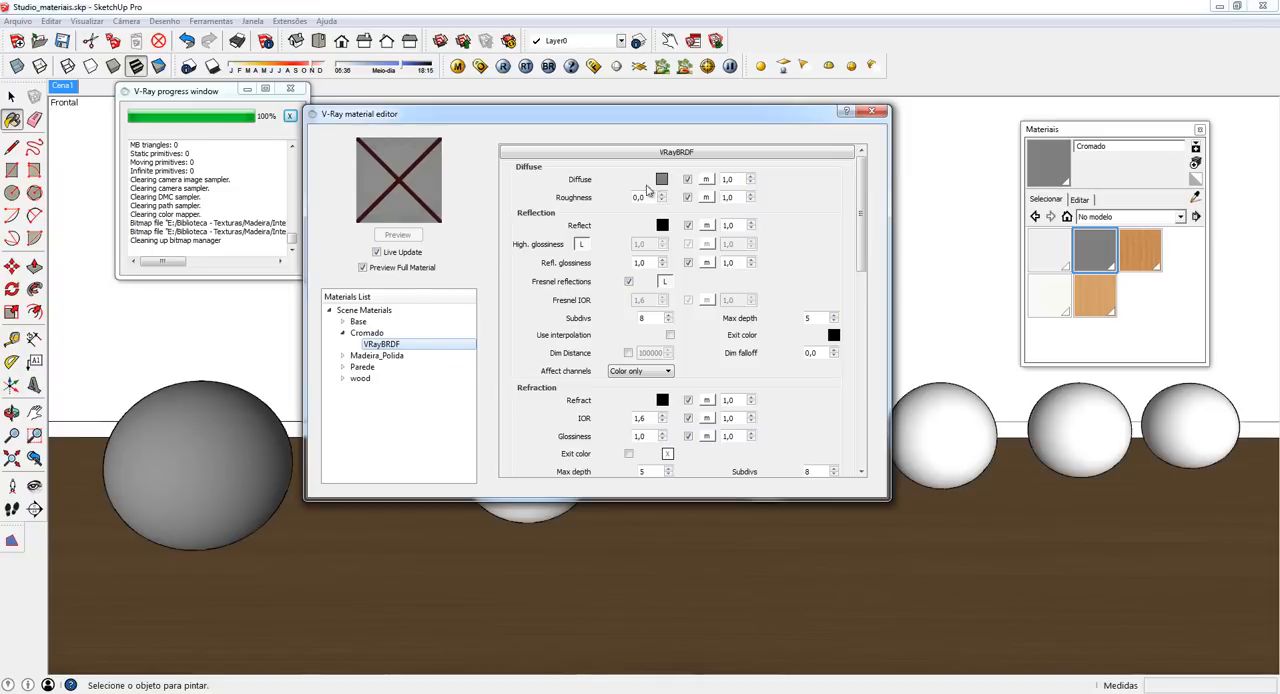
- Set the Cromado material's diffuse color to black with a value of 0
click(367, 334)
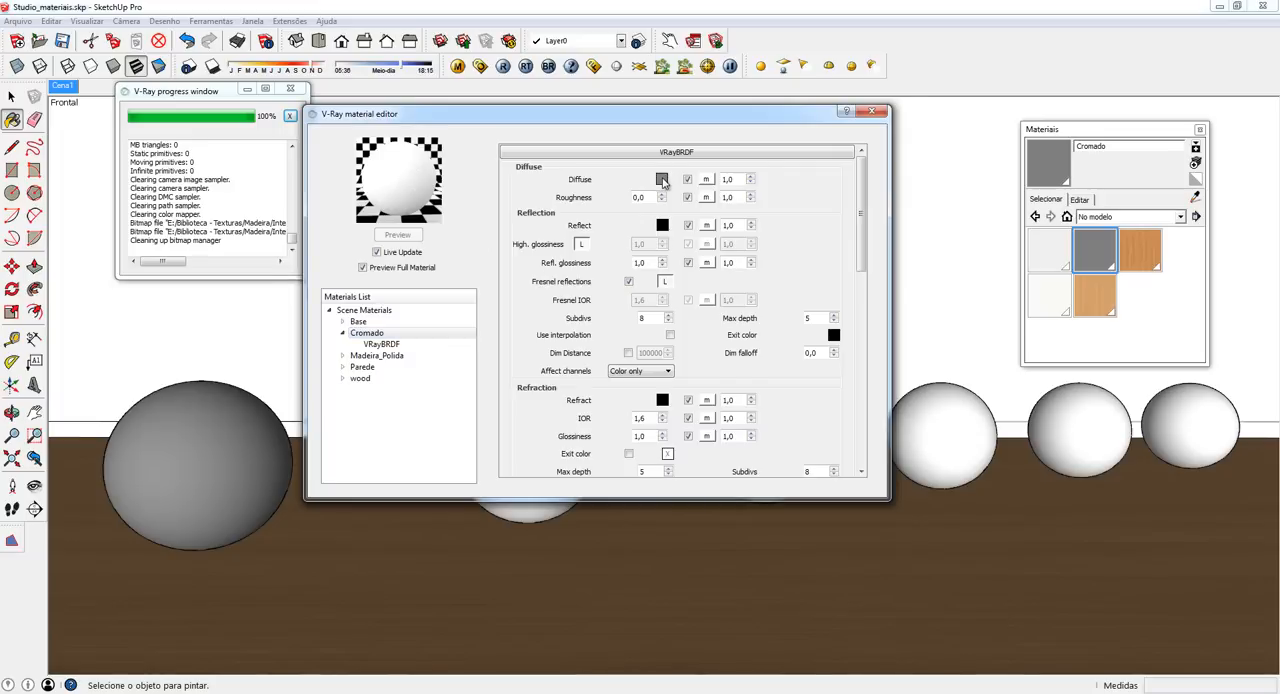
click(662, 180)
drag(678, 386, 659, 383)
text(0)
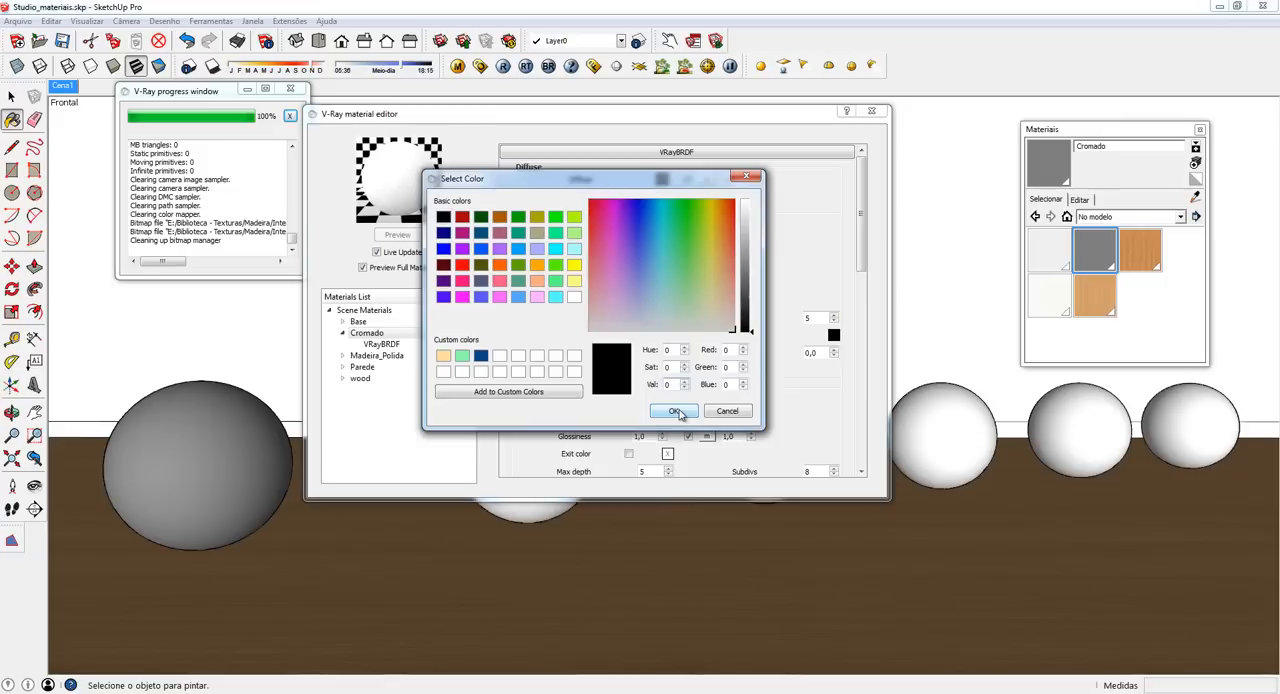
click(676, 413)
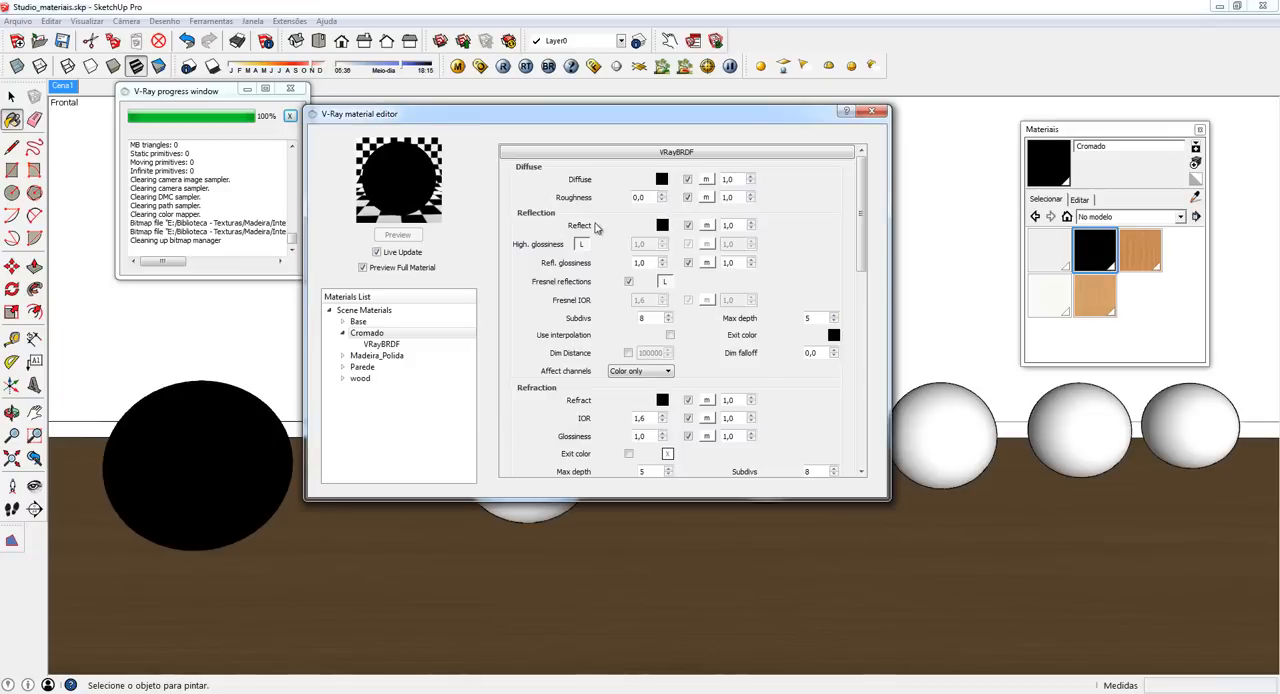
- Set the Cromado material's reflection color to a near-white grey with a value of 240
click(661, 226)
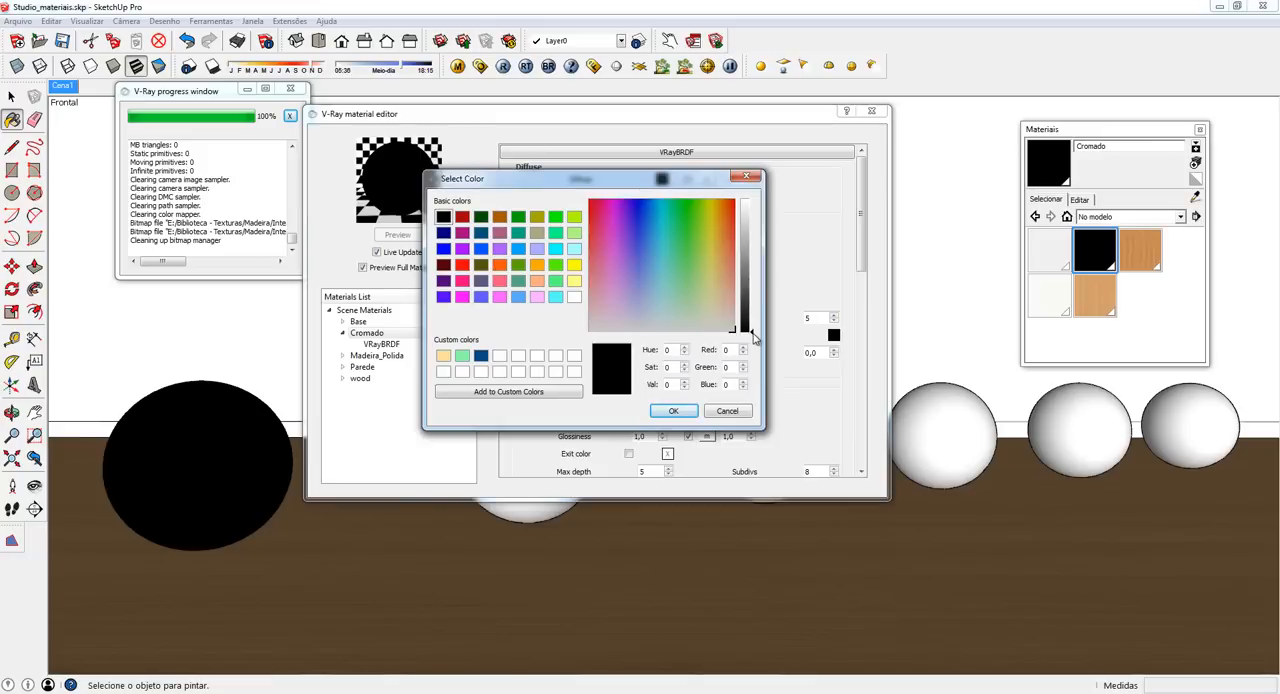
drag(753, 338, 755, 200)
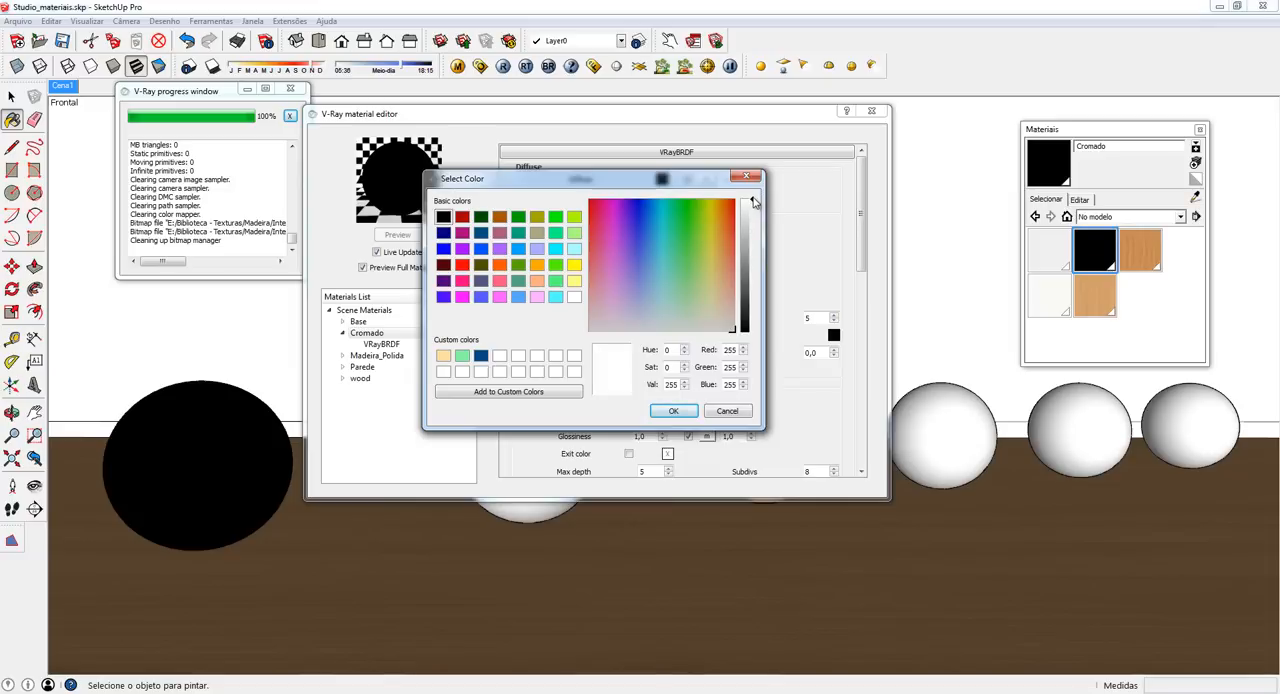
drag(755, 200, 755, 352)
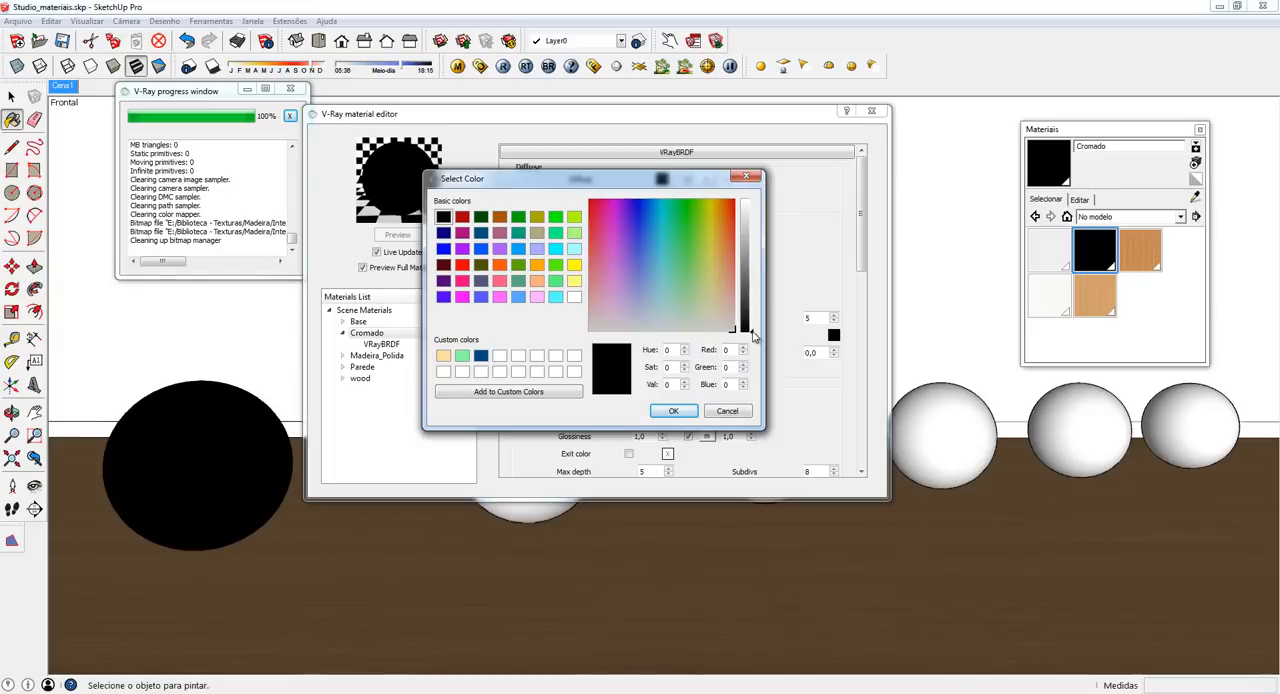
drag(754, 336, 764, 198)
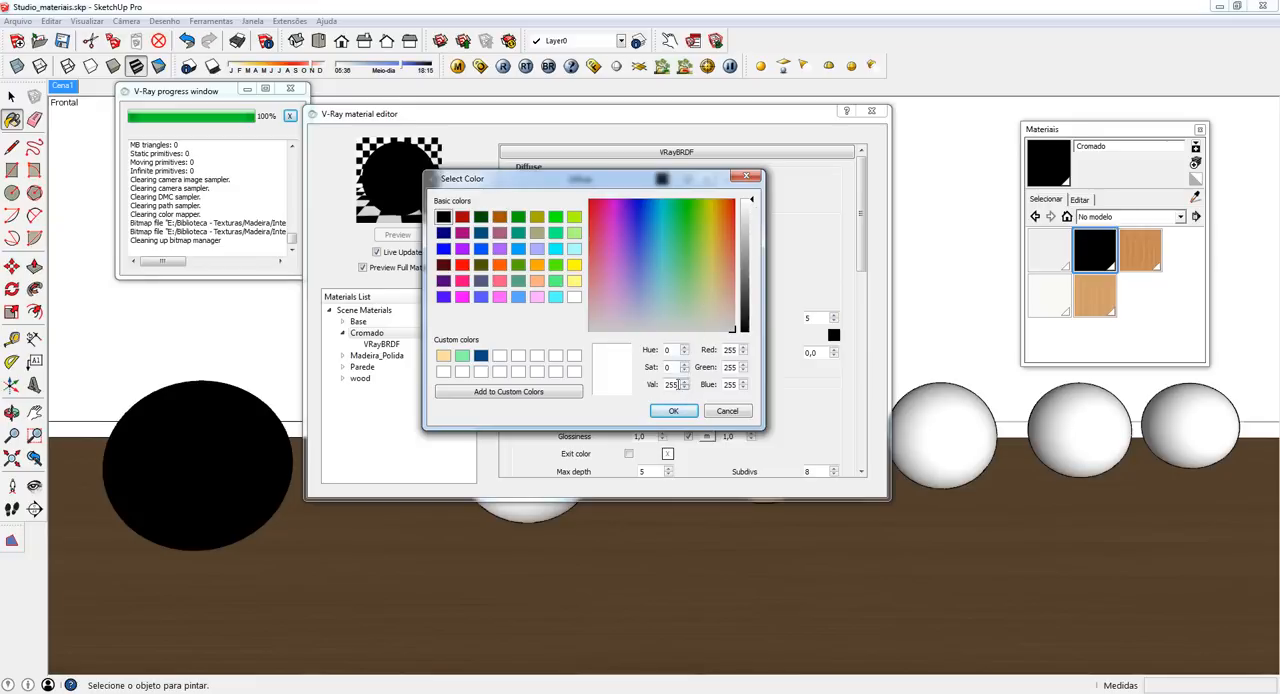
drag(680, 384, 652, 387)
text(240)
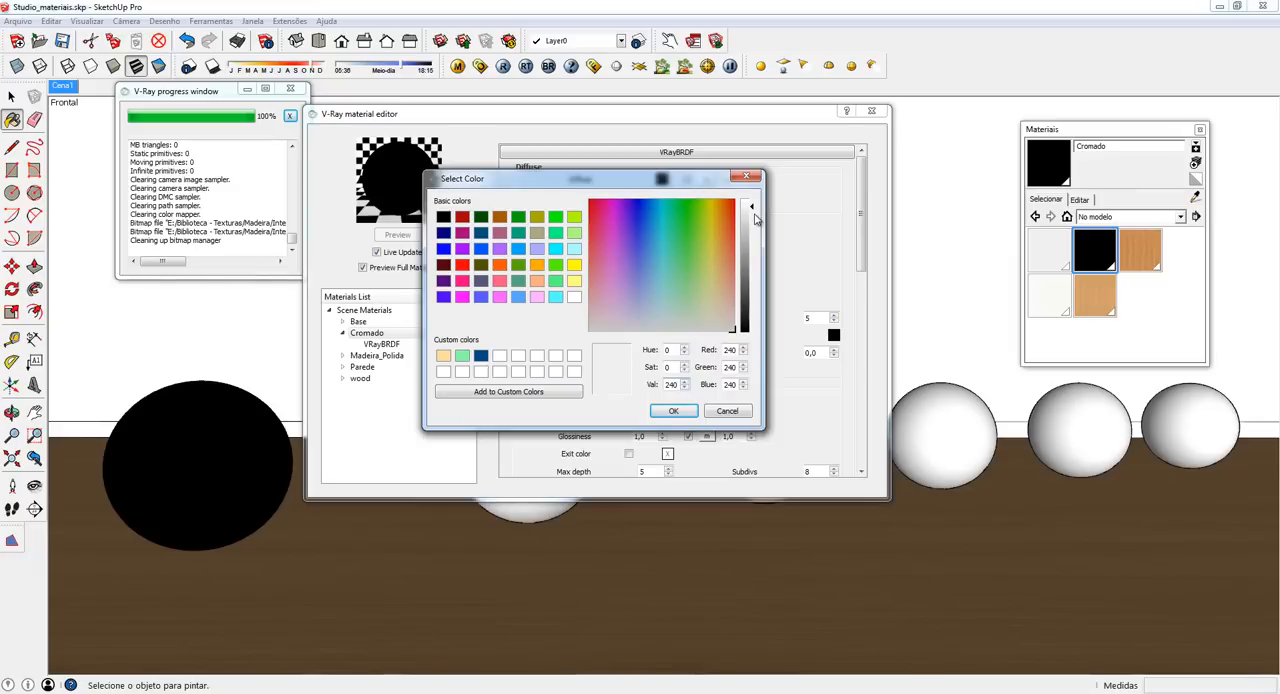
click(671, 411)
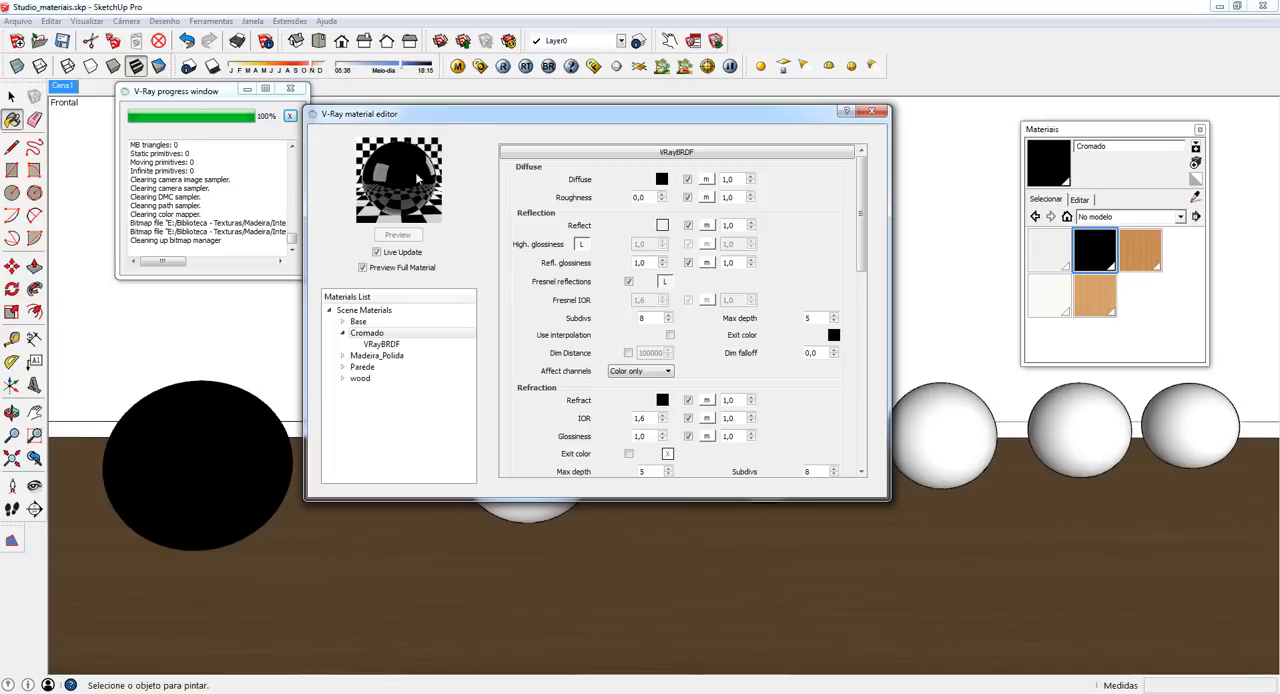
- Turn off Fresnel reflections for the Cromado material and render the scene to check the chrome sphere
click(629, 282)
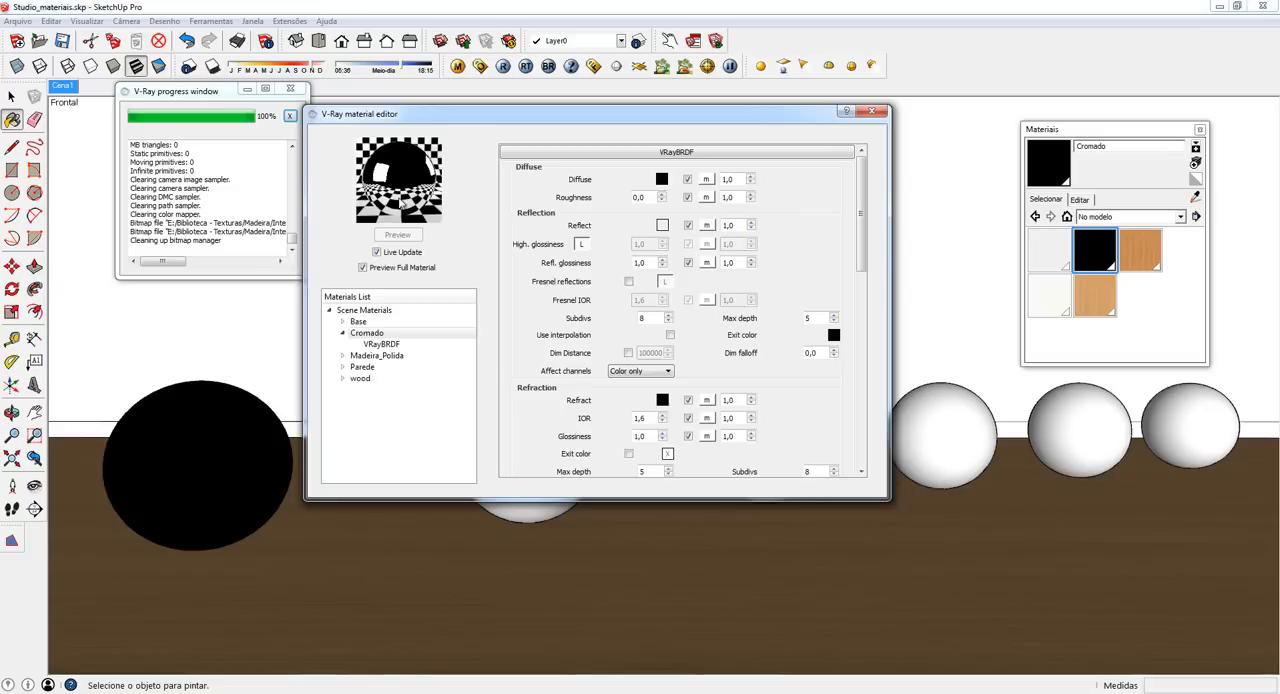
click(504, 67)
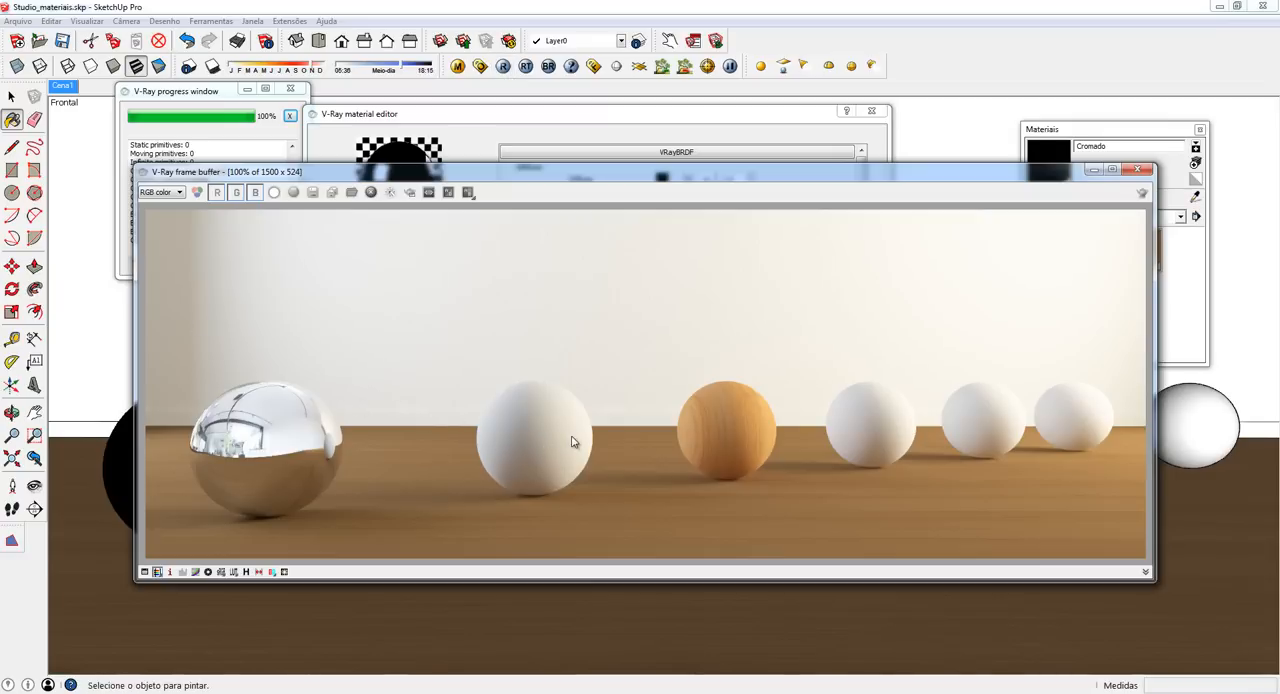
click(1137, 169)
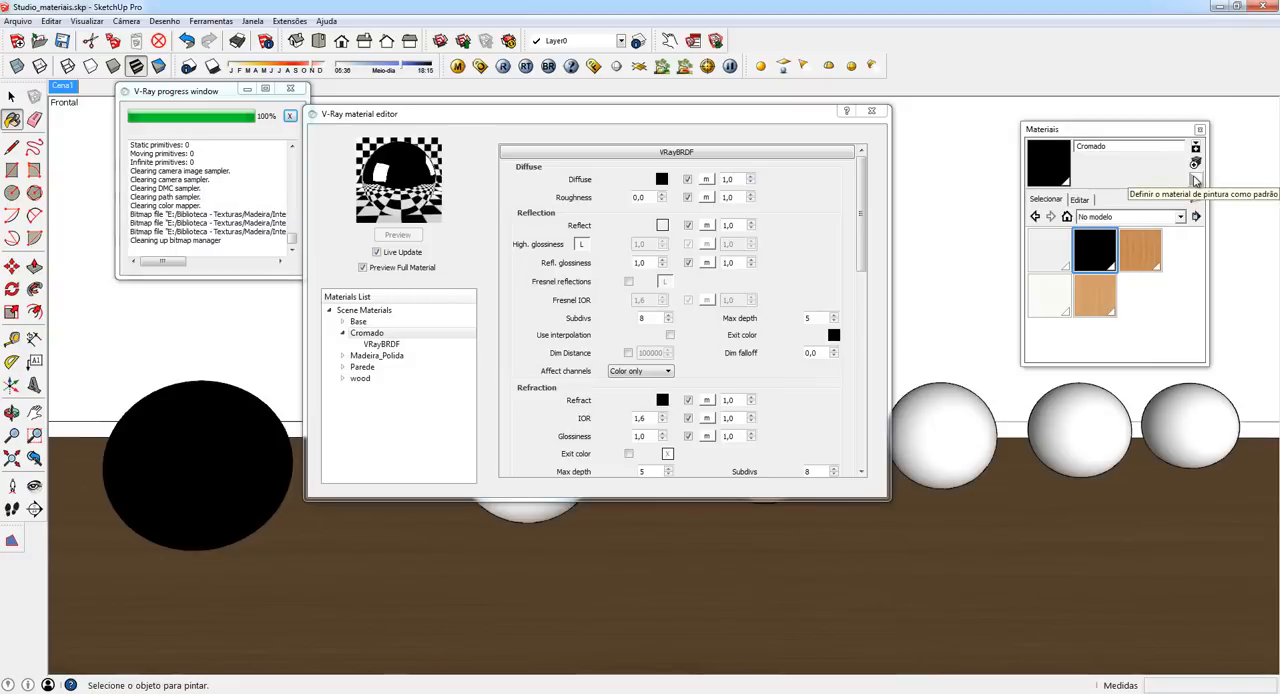
- Create a new material named Plastico based on the default material
click(1195, 180)
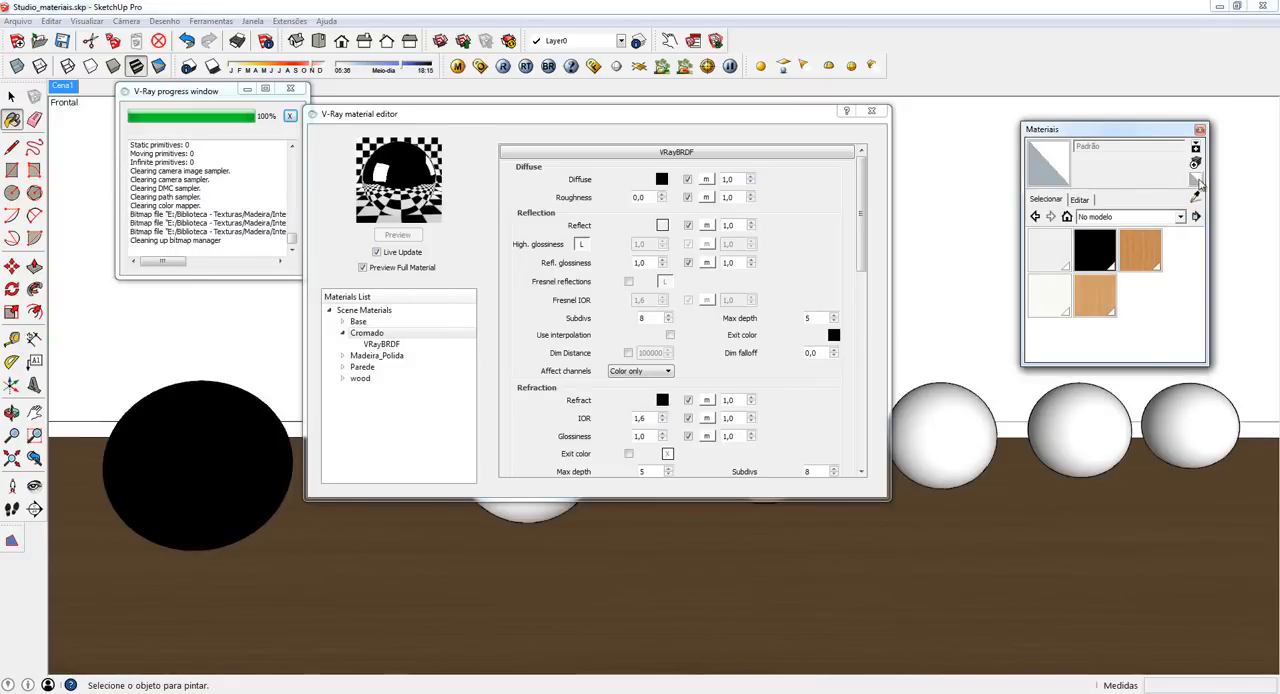
click(1195, 164)
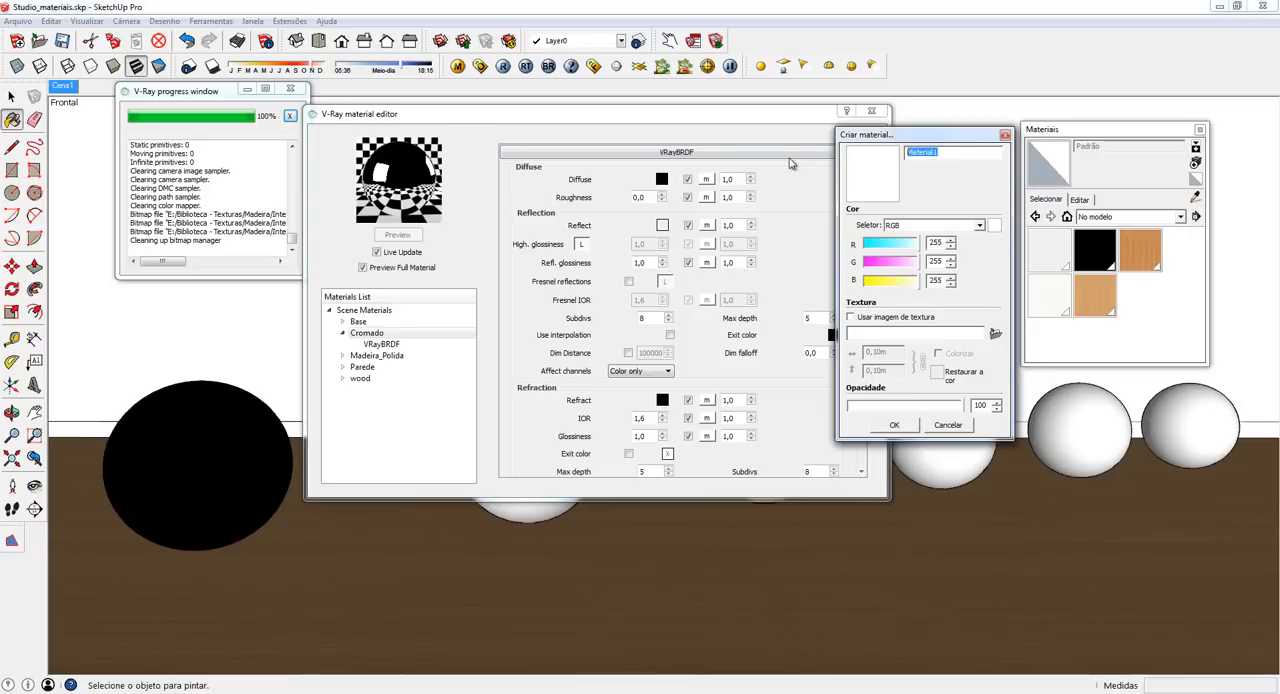
text(Pl)
click(896, 425)
- Add a VRayBRDF layer to the Plastico material and expand its layer list
click(362, 380)
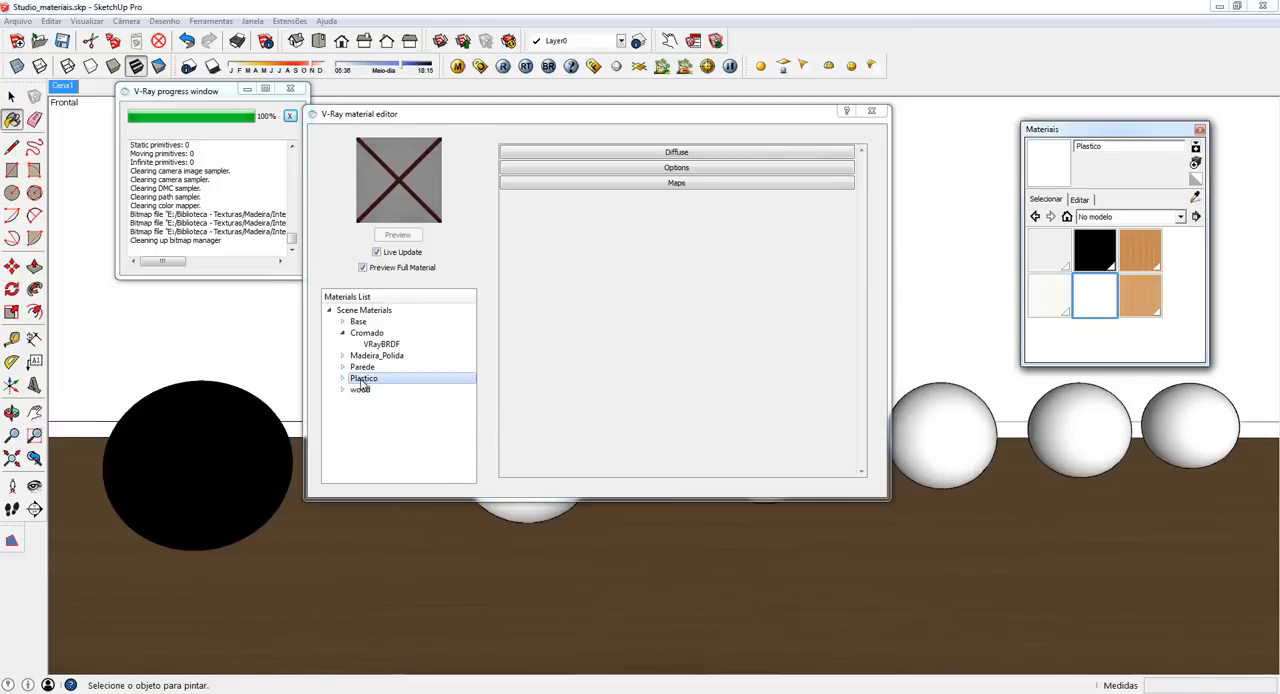
right_click(361, 384)
mouse_move(405, 390)
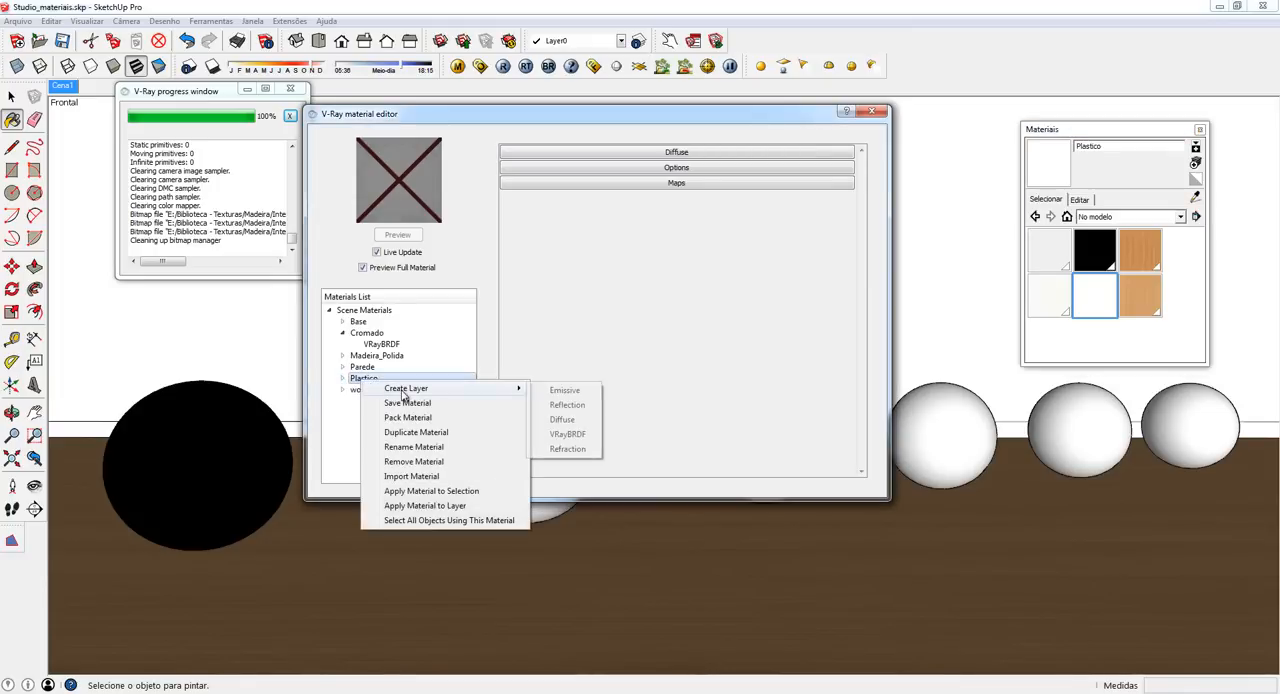
click(577, 436)
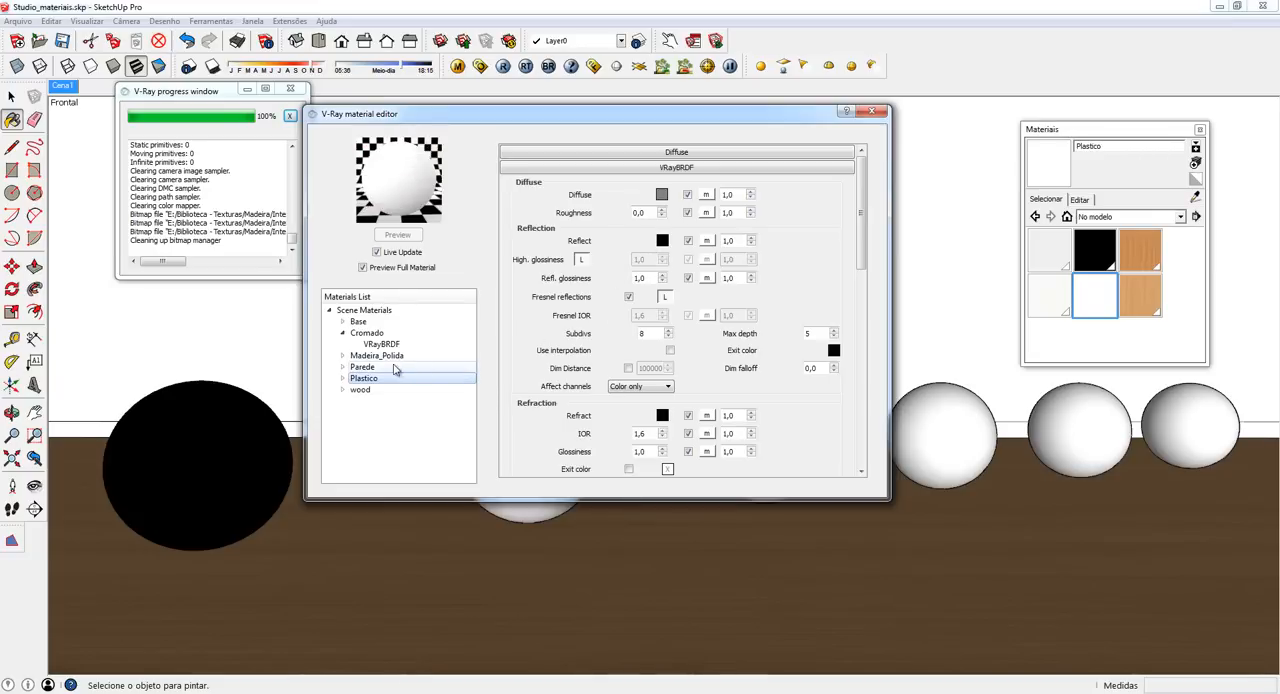
click(342, 379)
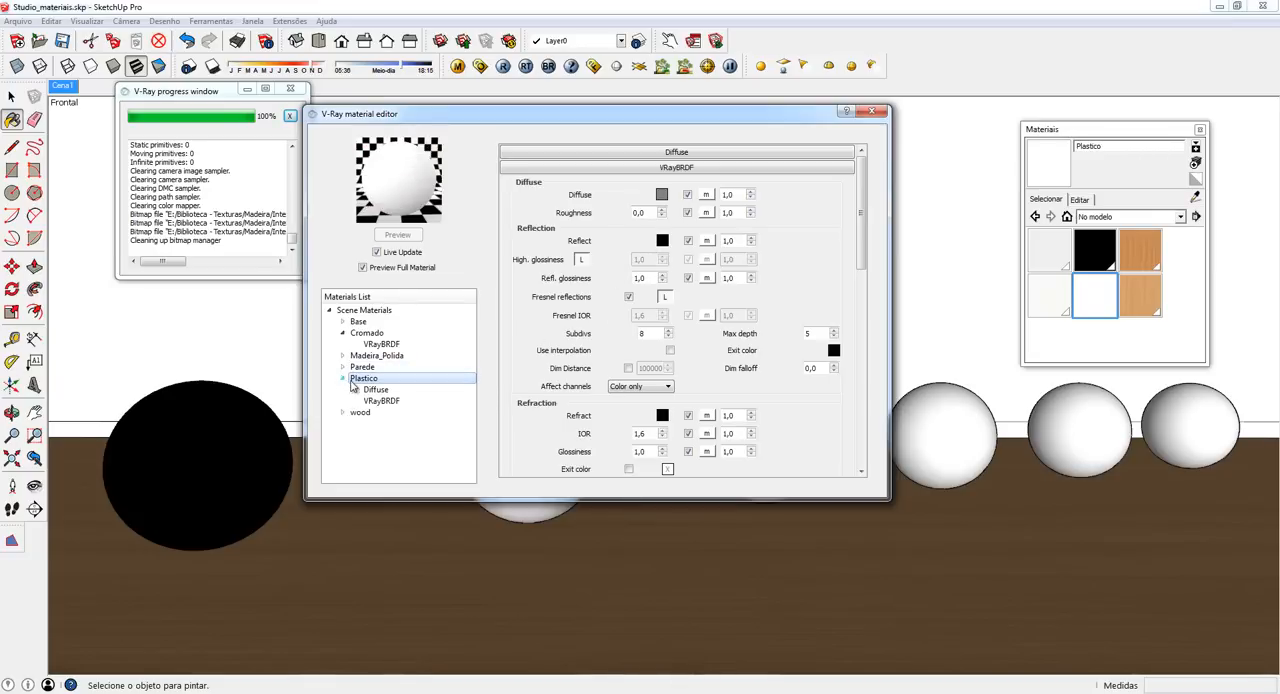
- Remove the Diffuse layer from the Plastico material and show the material's remaining settings
right_click(371, 389)
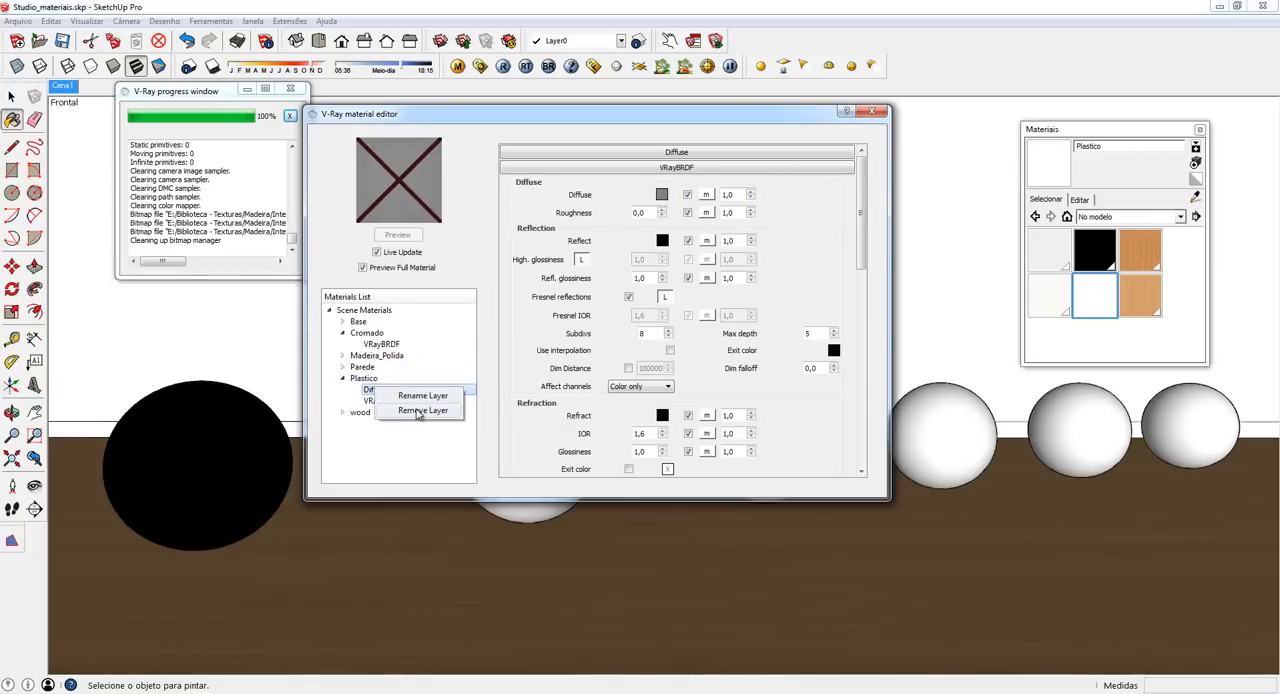
click(423, 410)
click(694, 361)
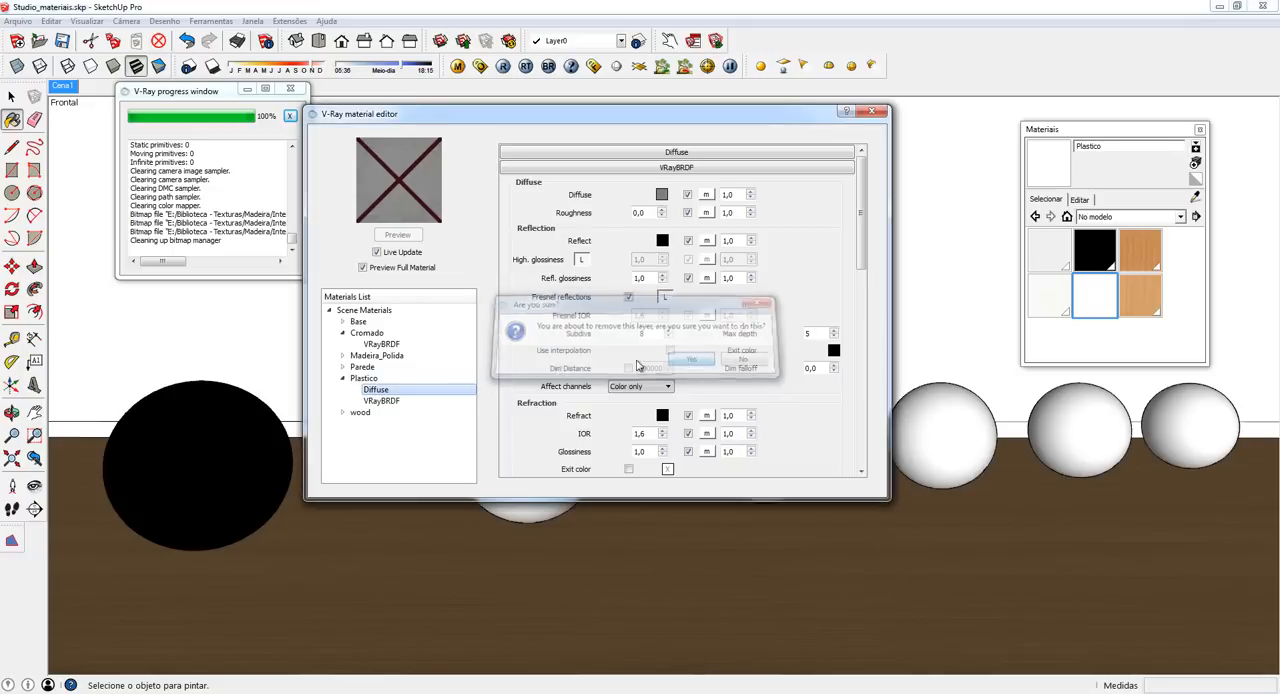
click(355, 380)
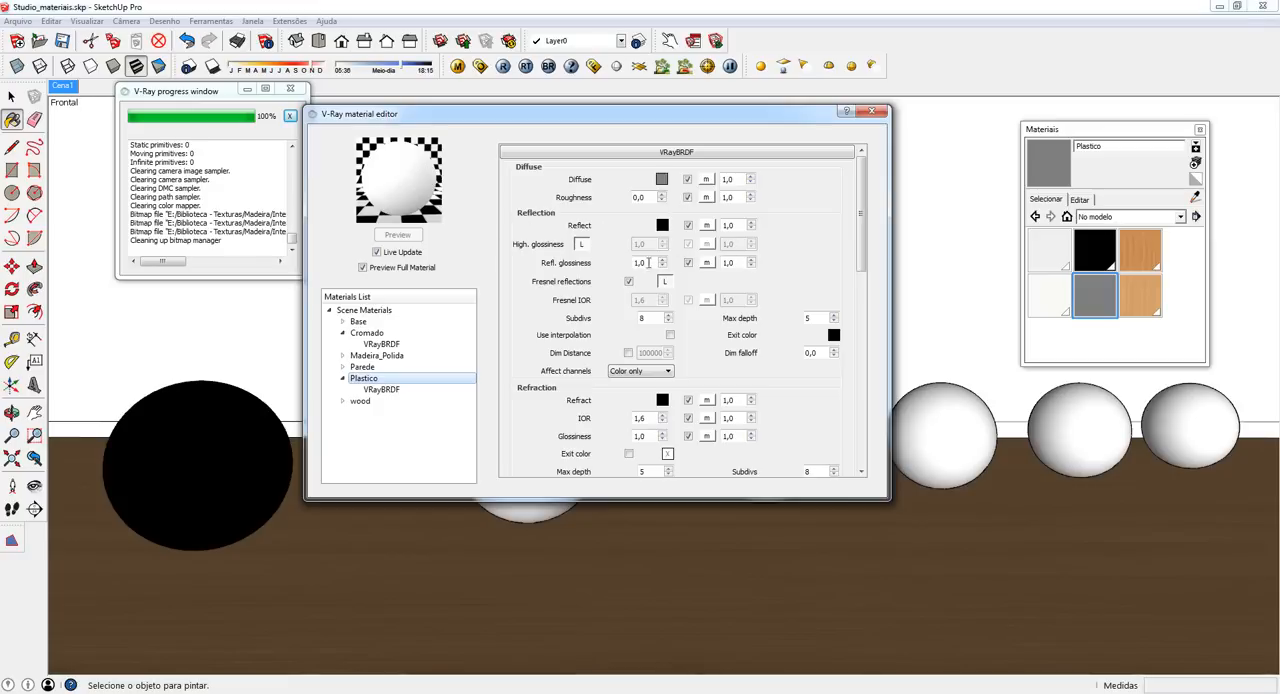
- Set the Plastico material's reflection color to a light grey with a value of 220
click(662, 226)
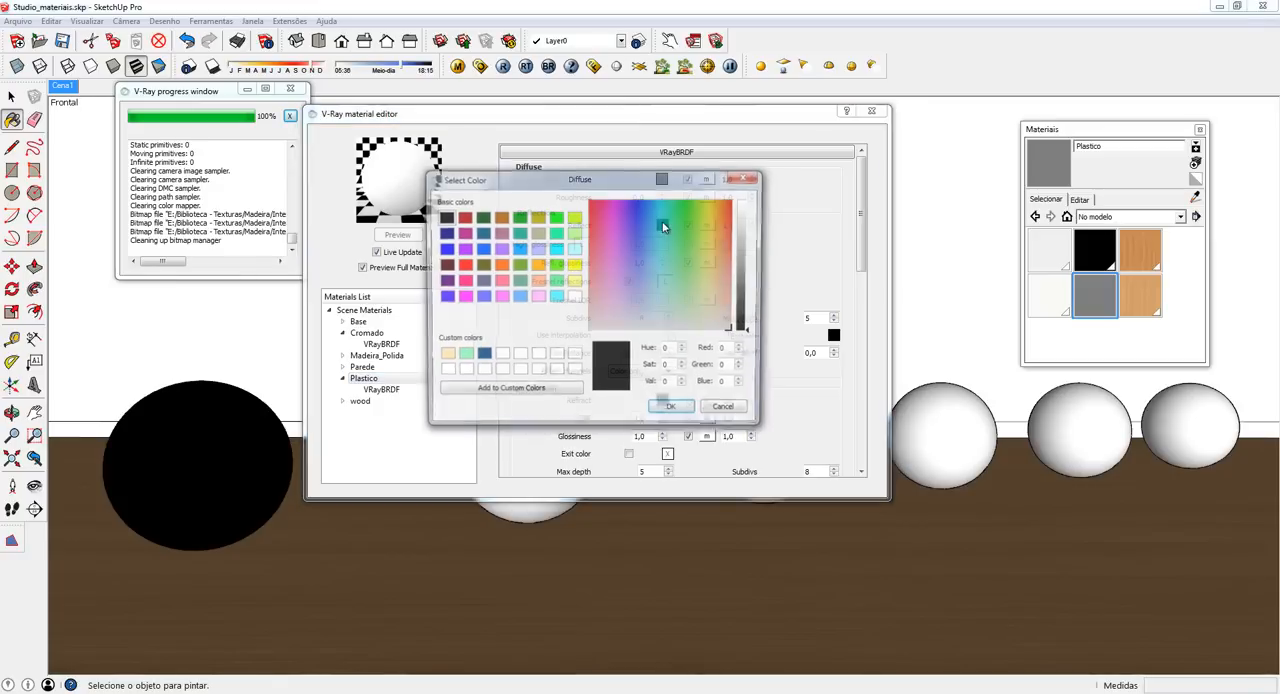
double_click(668, 386)
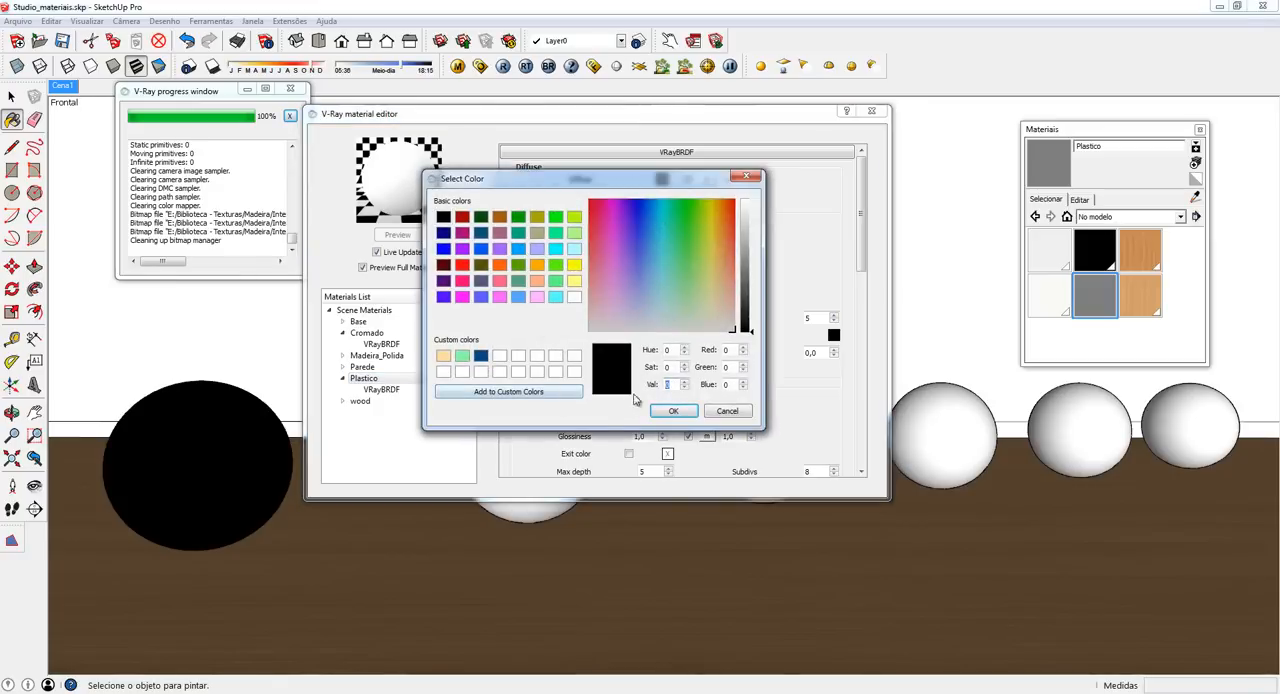
text(220)
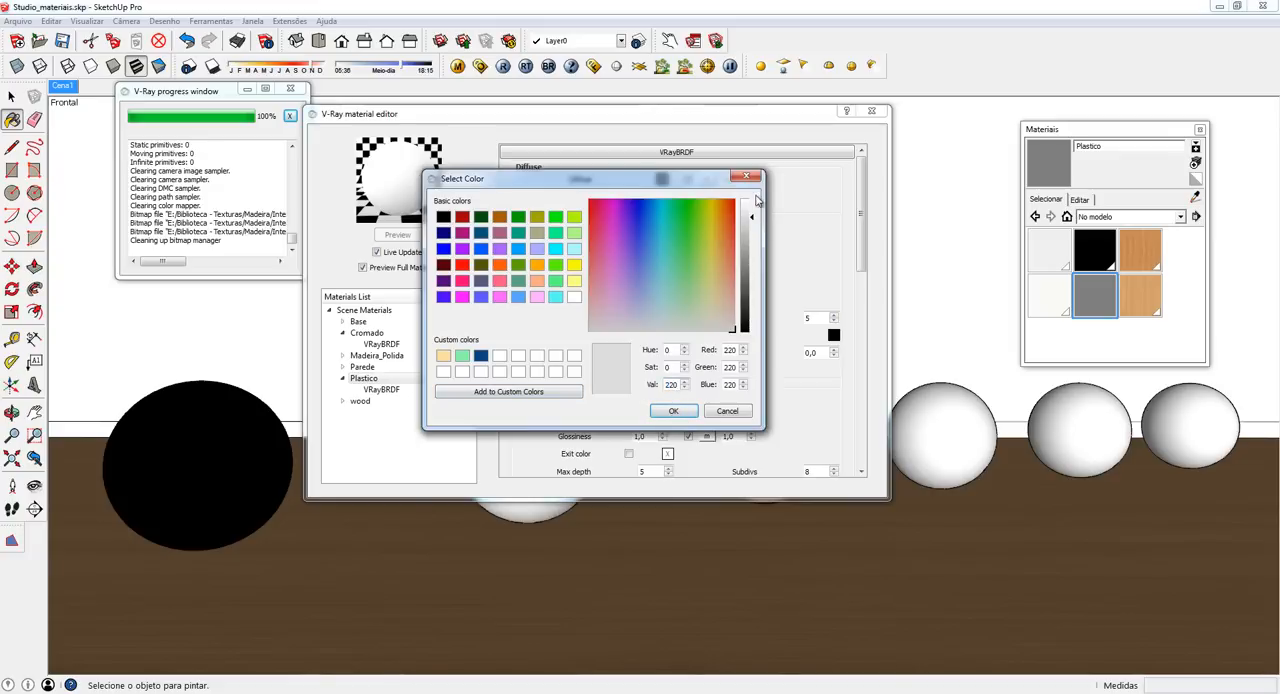
click(677, 412)
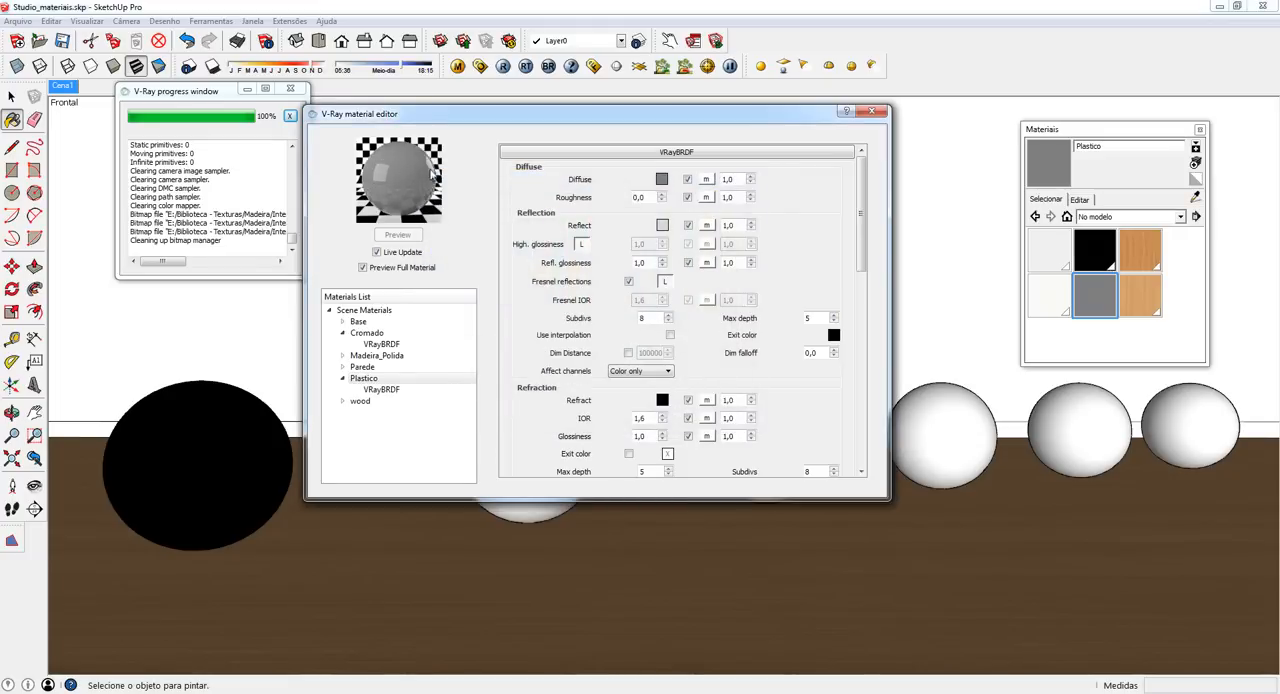
- Set the Plastico material's diffuse color to a dark red with Red 180, Green 0 and Blue 0
click(662, 180)
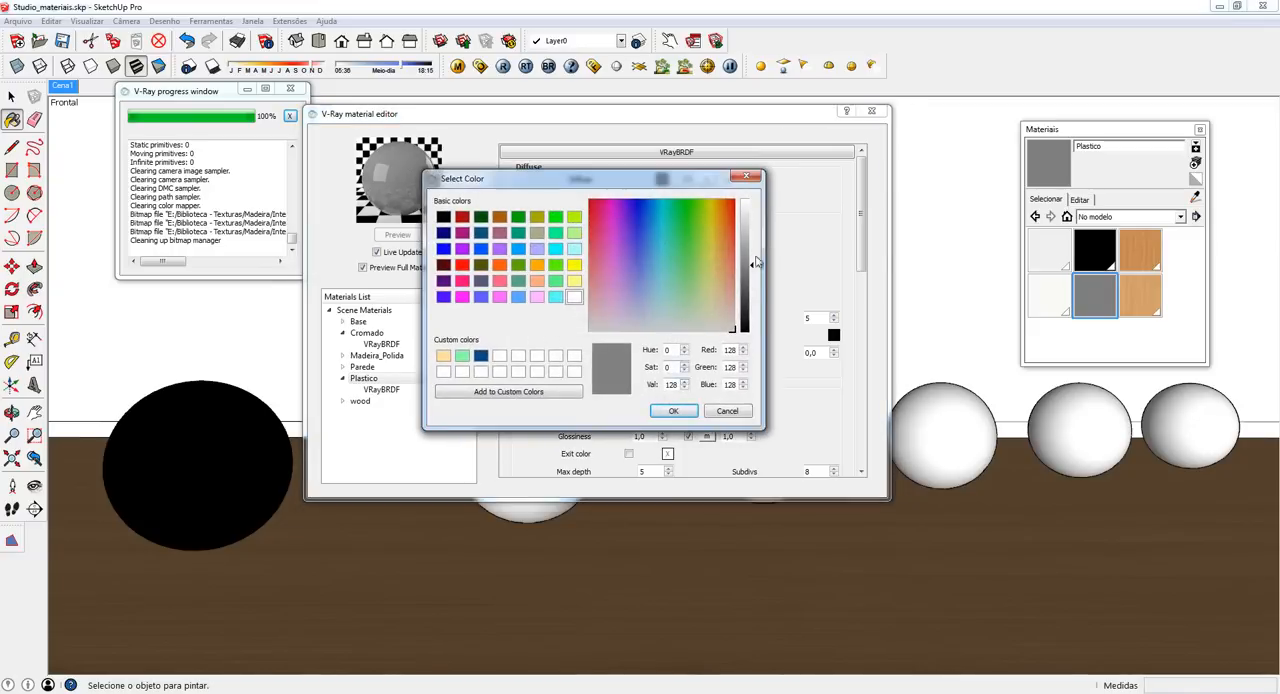
click(462, 265)
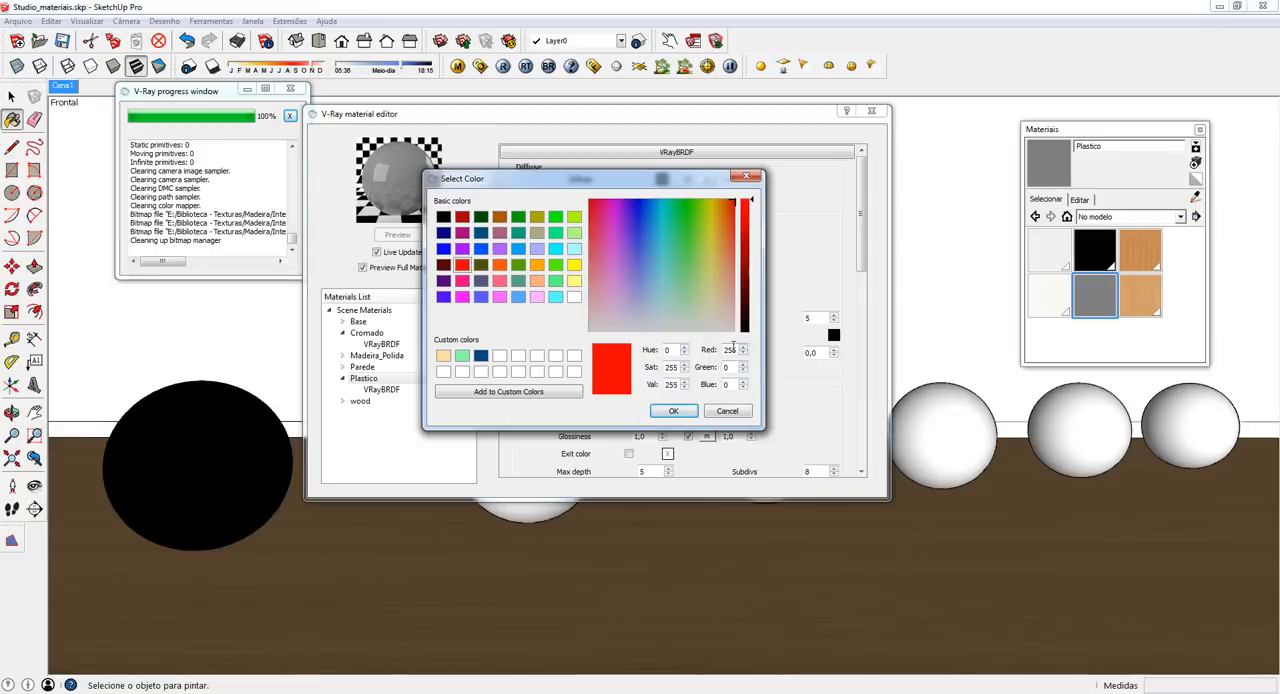
double_click(733, 350)
text(180)
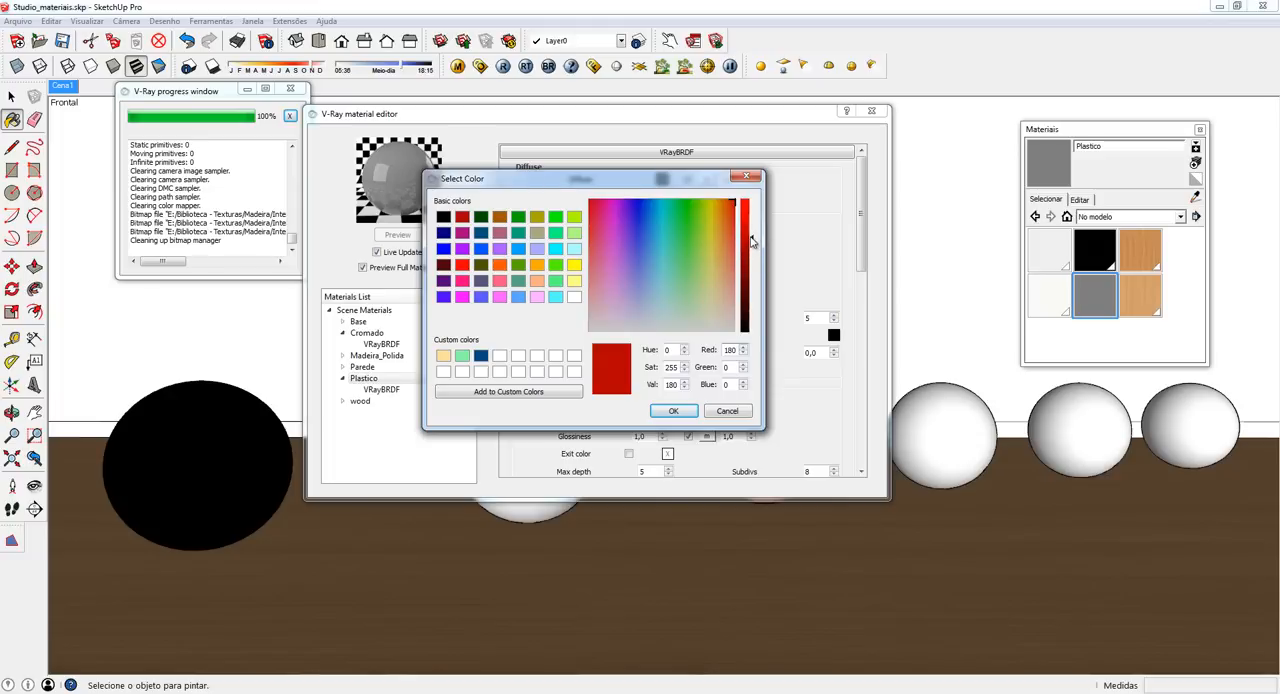
click(676, 412)
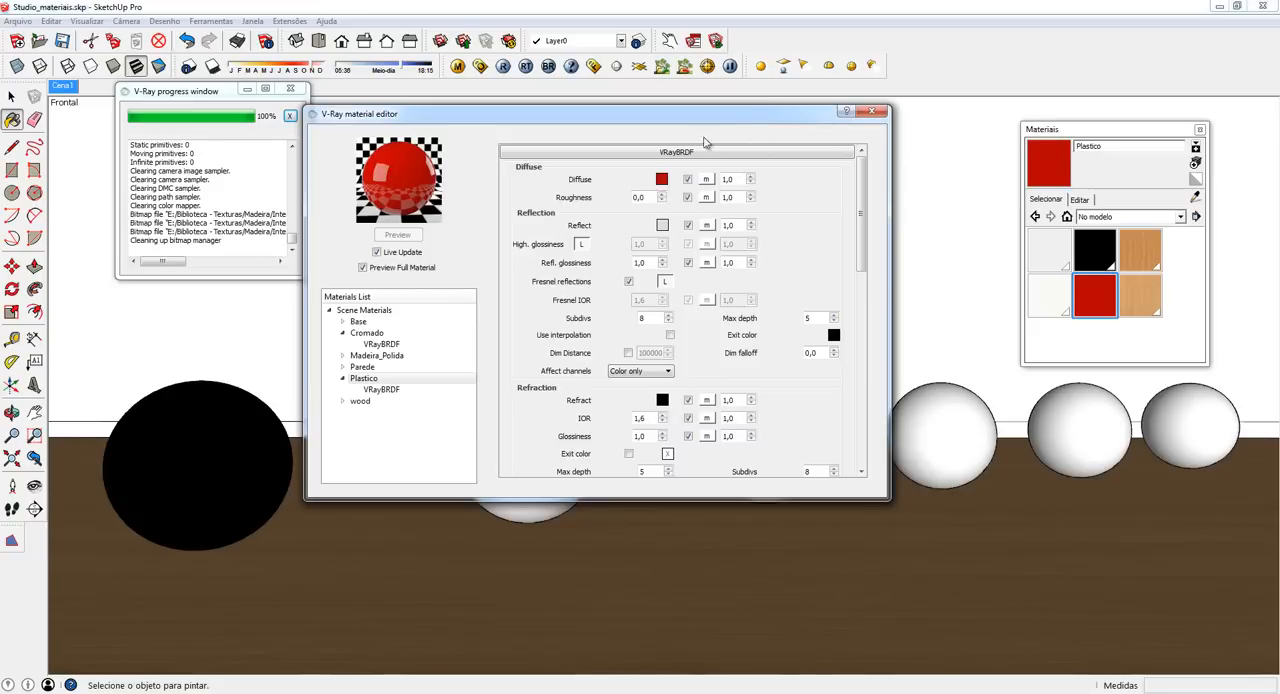
- Paint the white sphere beside the black one with the Plastico material, moving the material editor aside and back
drag(750, 121, 1126, 400)
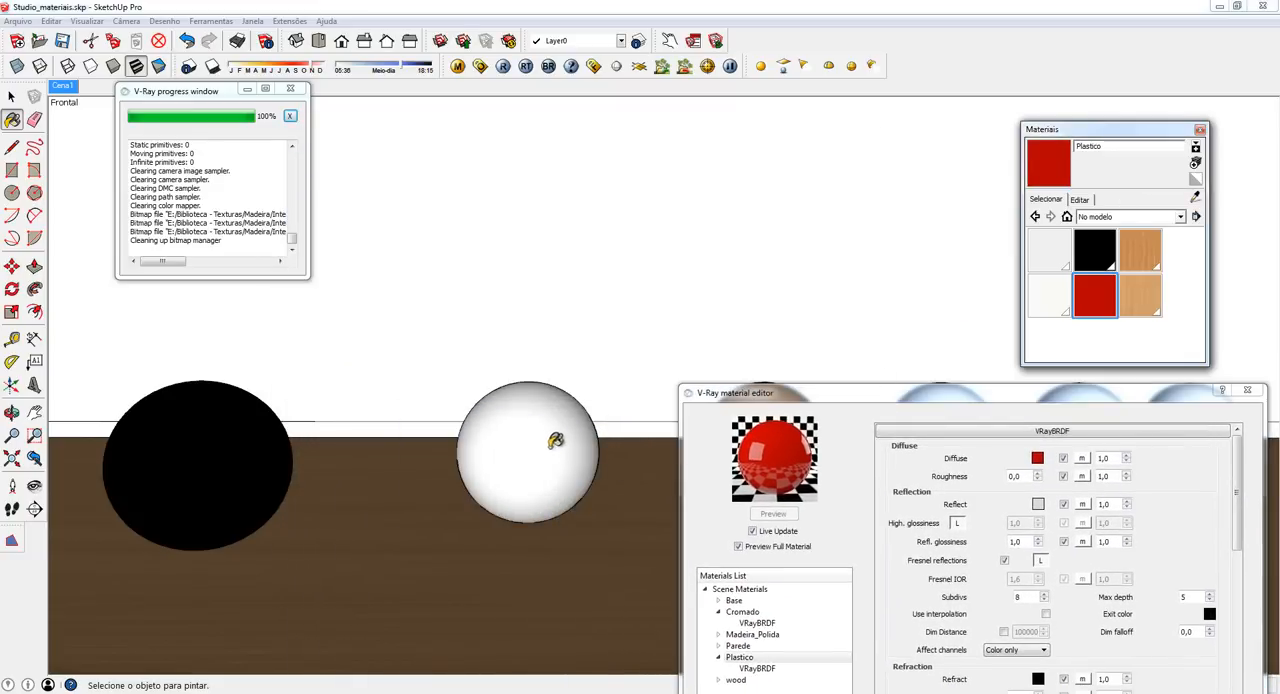
click(549, 427)
mouse_move(761, 397)
mouse_down()
mouse_move(652, 376)
mouse_move(557, 190)
mouse_move(462, 141)
mouse_up()
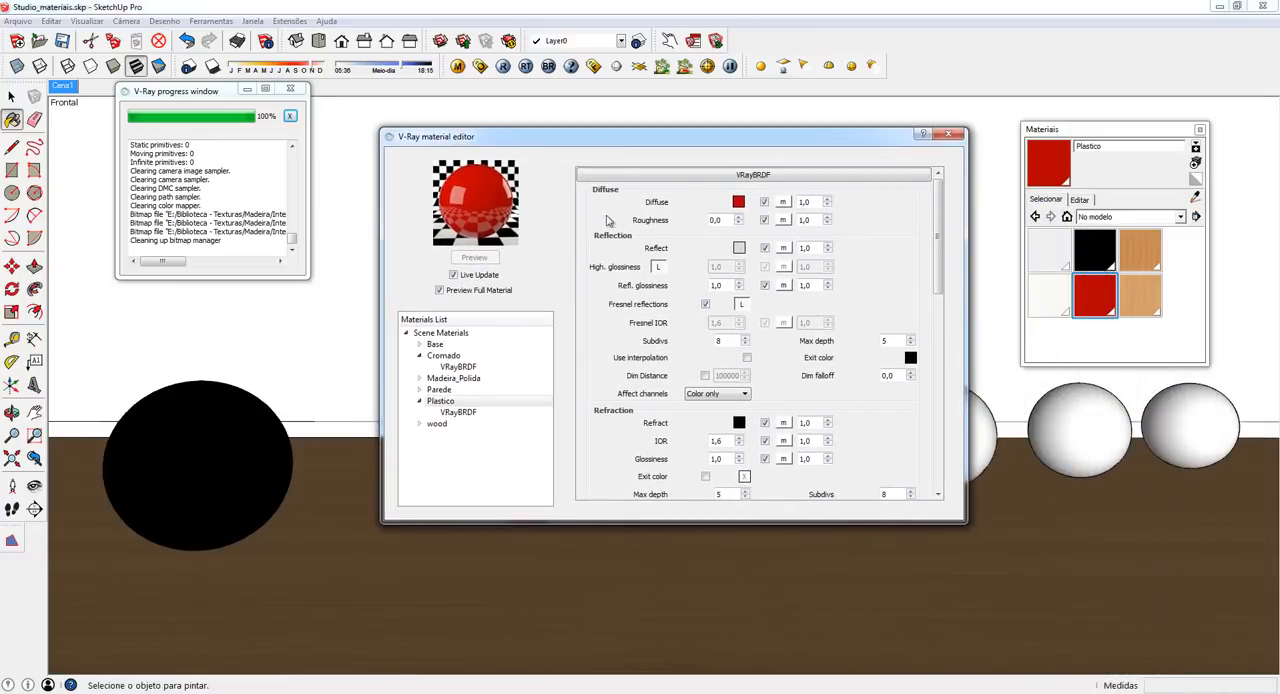
mouse_move(619, 145)
mouse_down()
mouse_move(855, 279)
mouse_move(771, 281)
mouse_move(614, 146)
mouse_up()
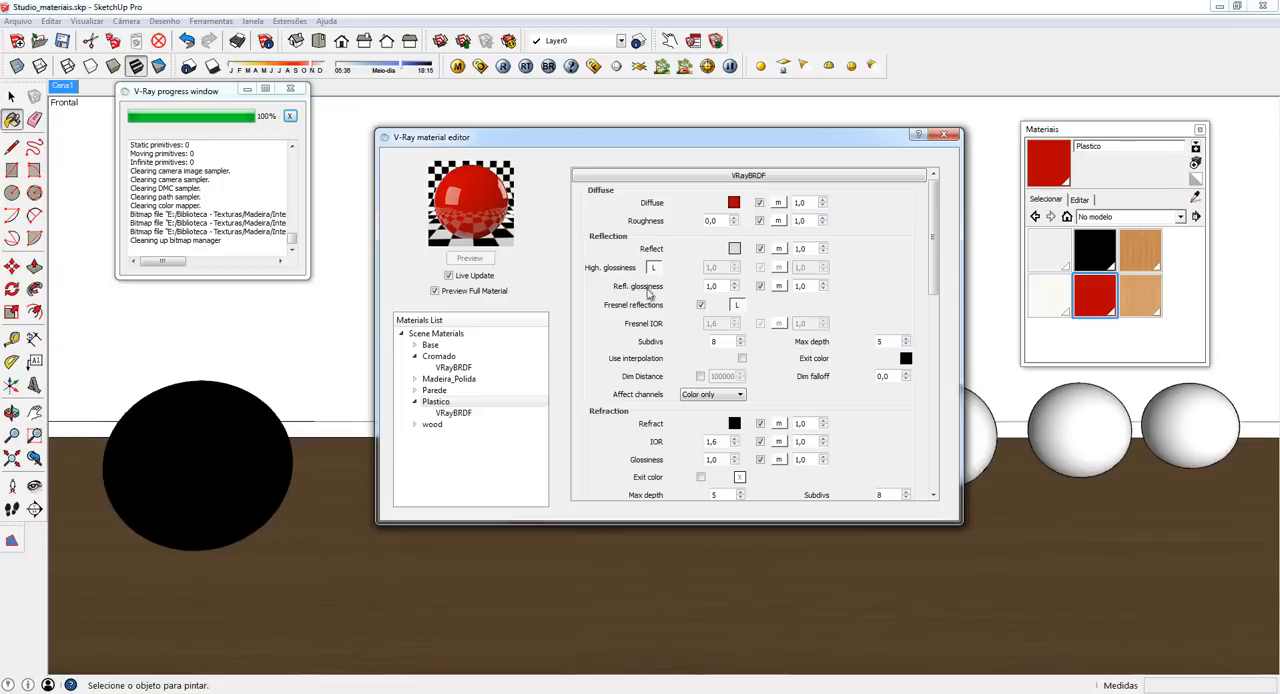
double_click(721, 286)
drag(724, 287, 654, 286)
click(688, 277)
click(737, 246)
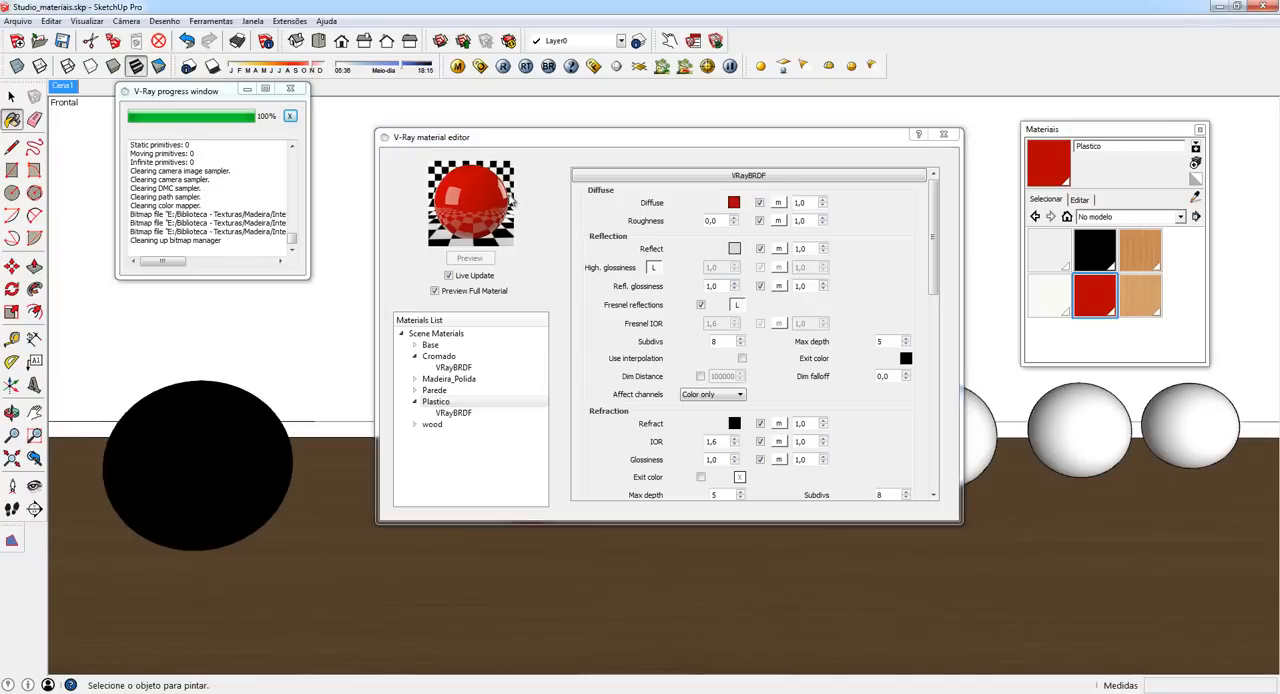
- Darken the Plastico material's reflection color to a grey with a value of 180 and render the scene
click(735, 249)
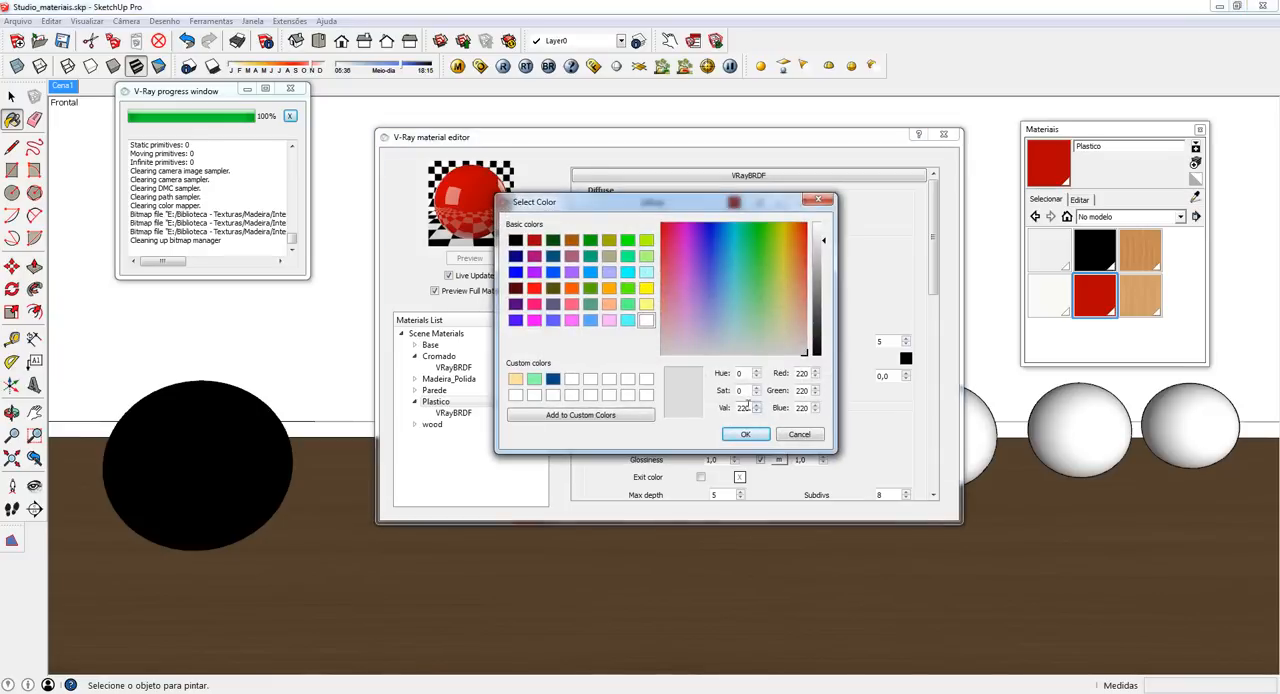
double_click(742, 407)
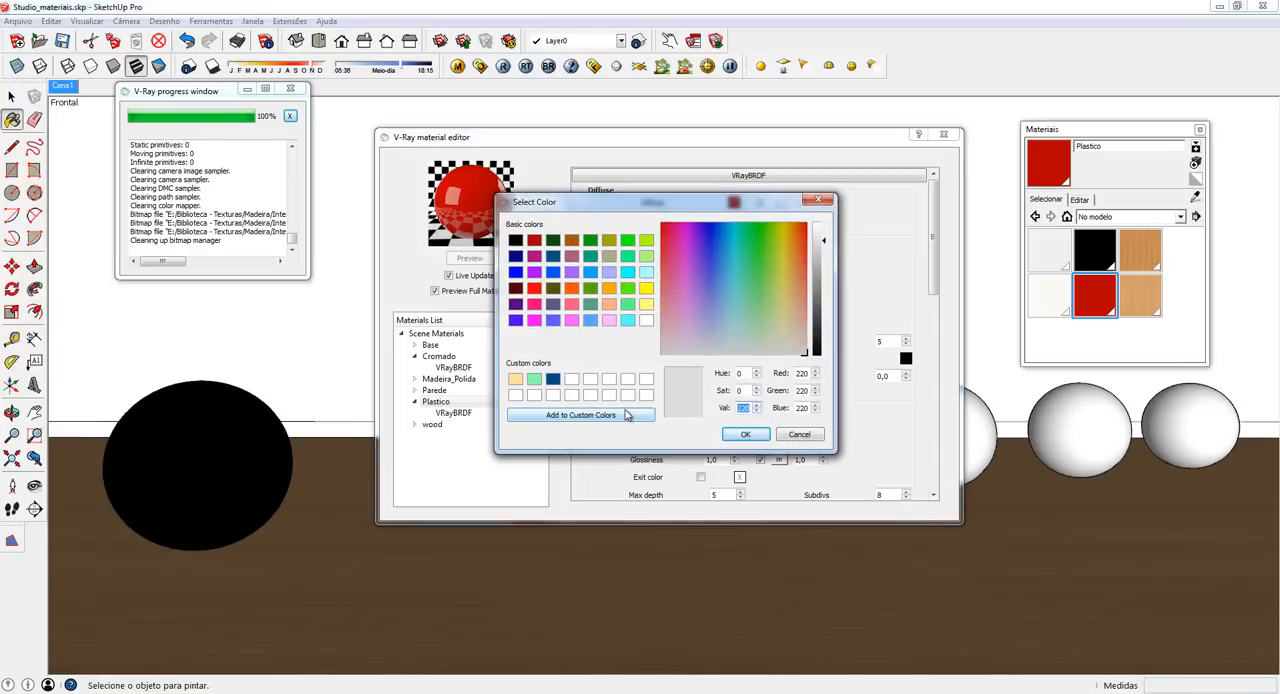
text(180)
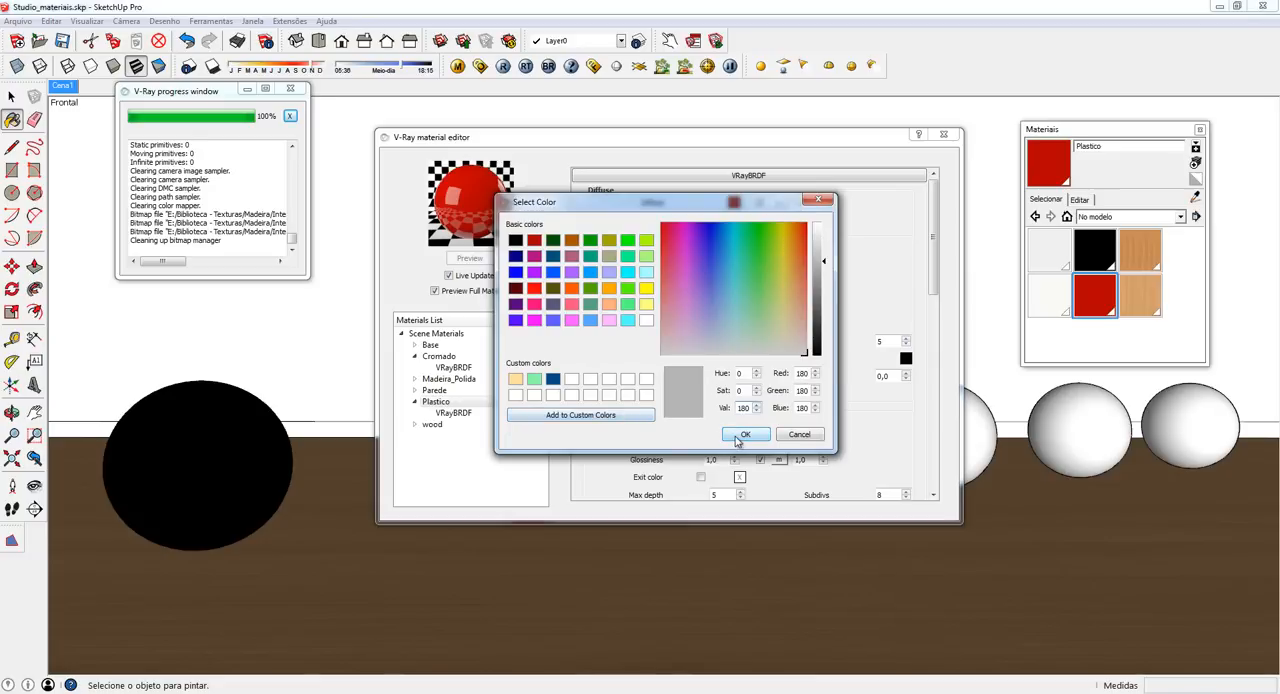
click(741, 436)
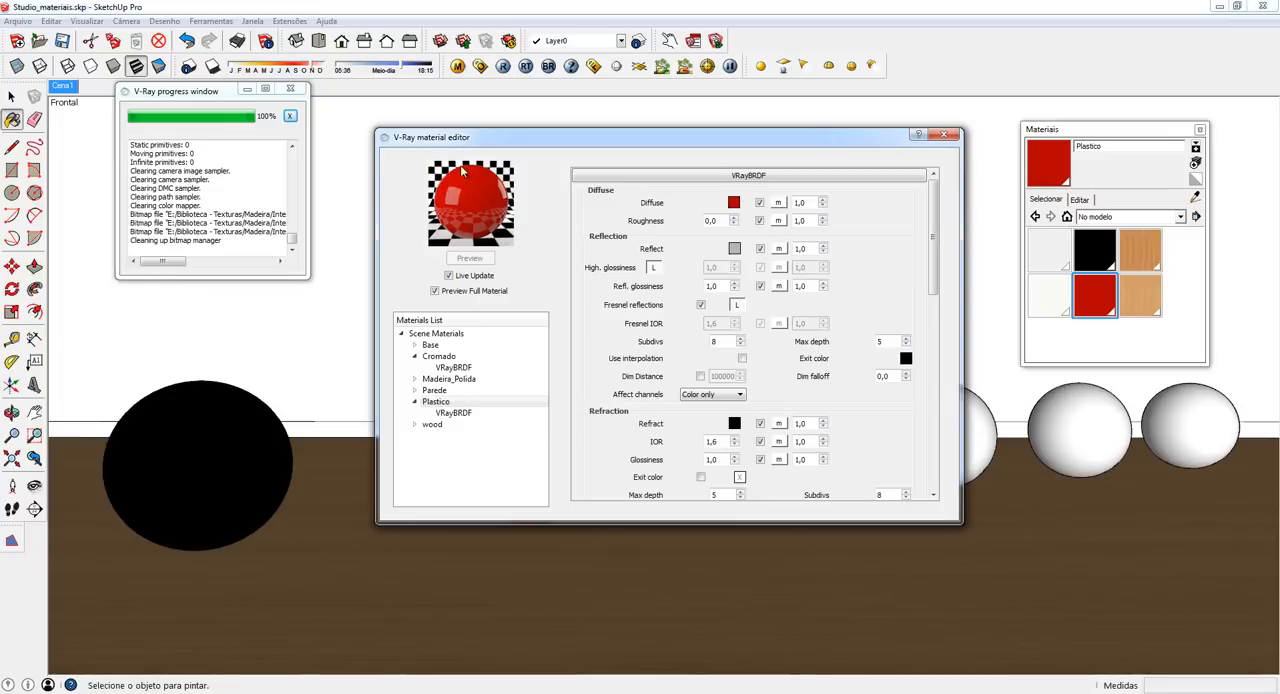
click(504, 67)
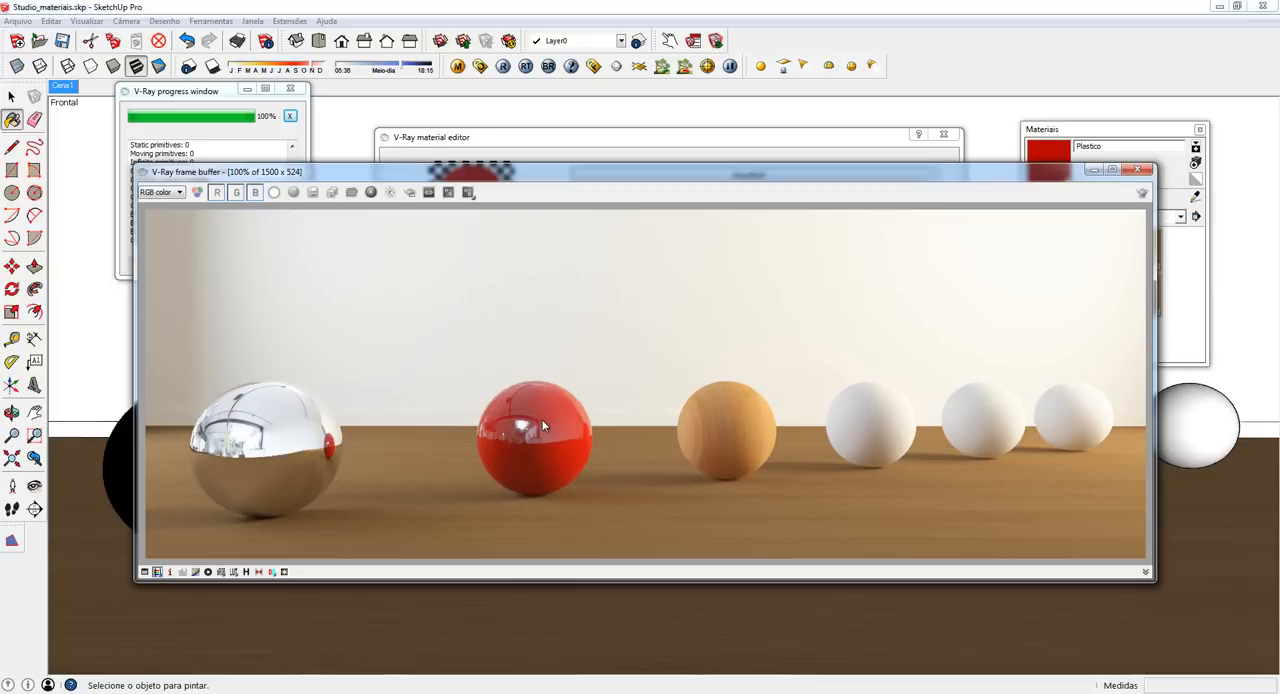
- Add a VRayBRDF layer to the Madeira_Polida material in the material editor
click(624, 140)
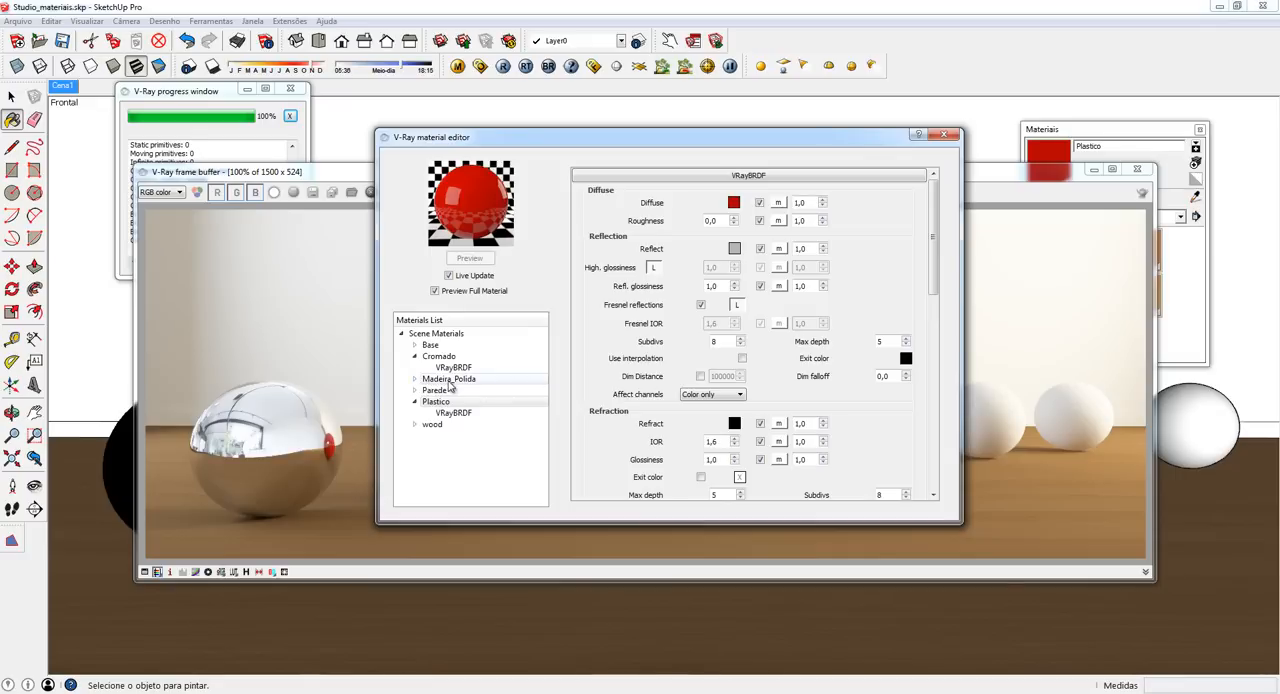
click(415, 380)
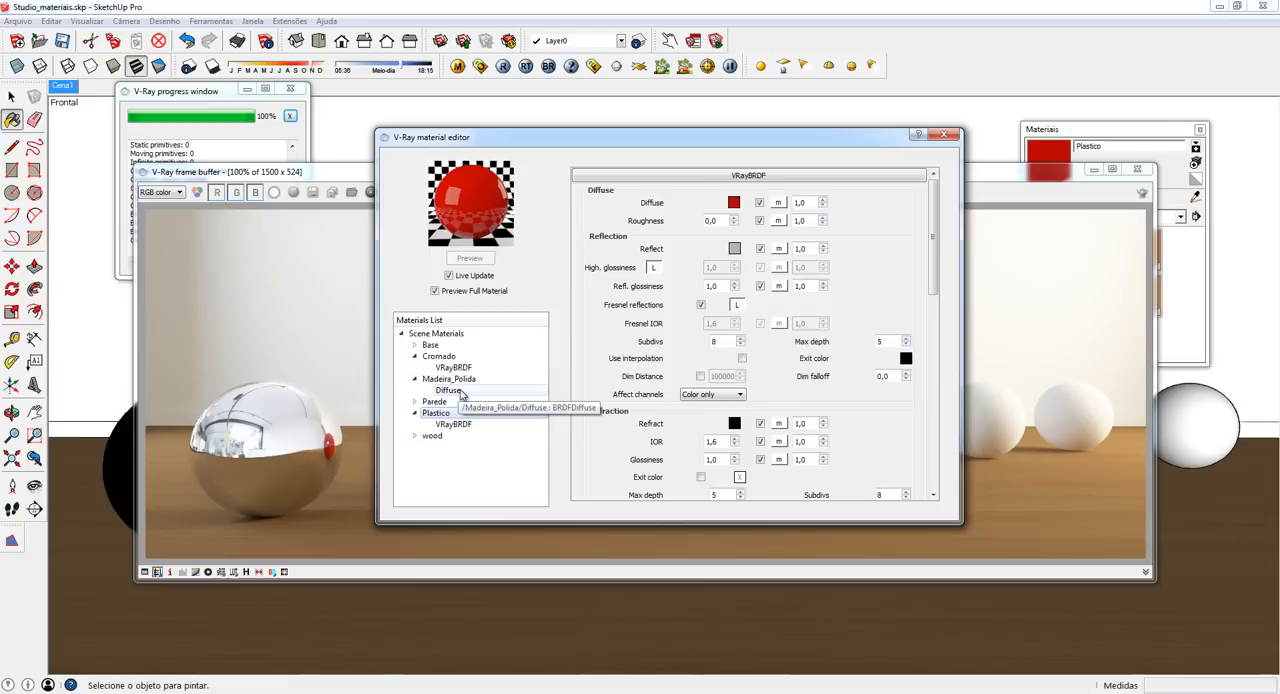
click(452, 379)
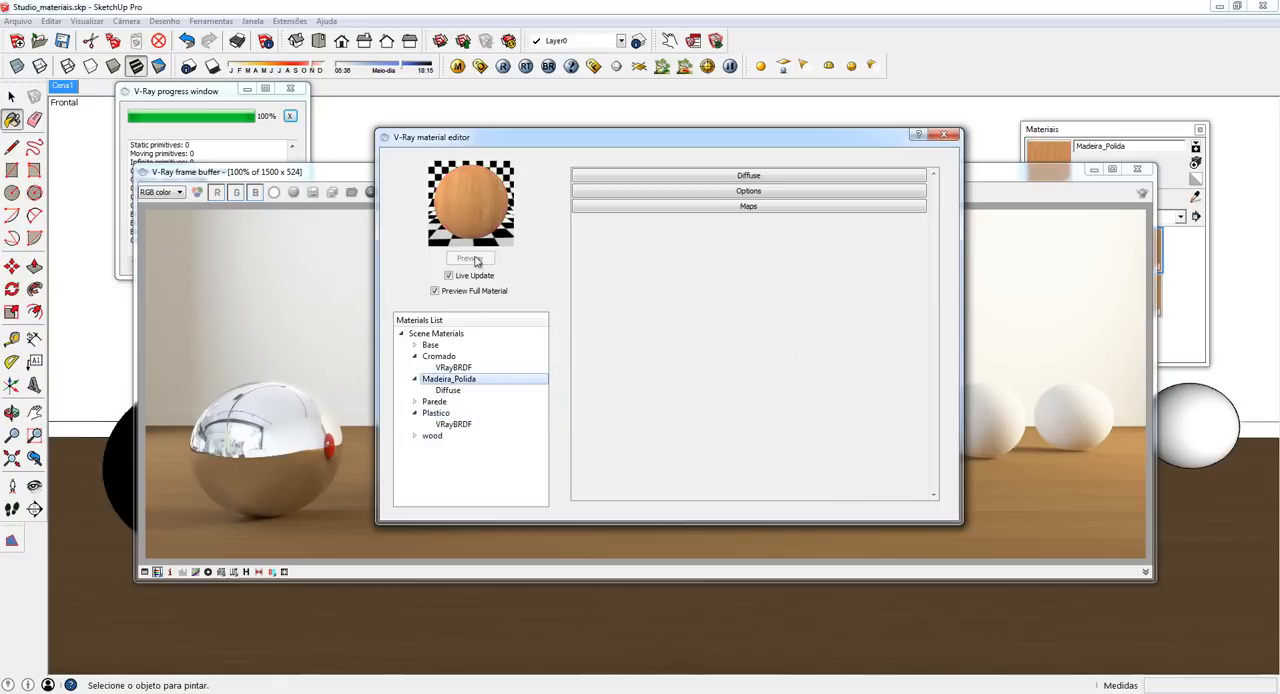
right_click(472, 380)
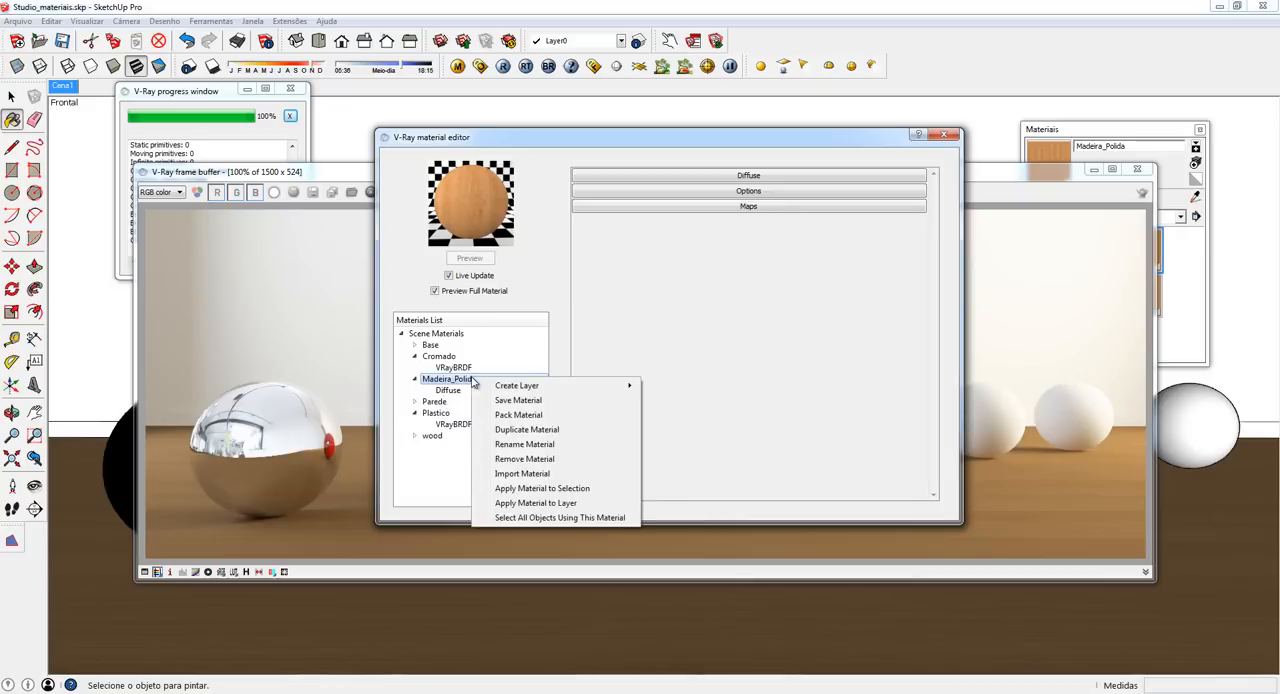
mouse_move(555, 389)
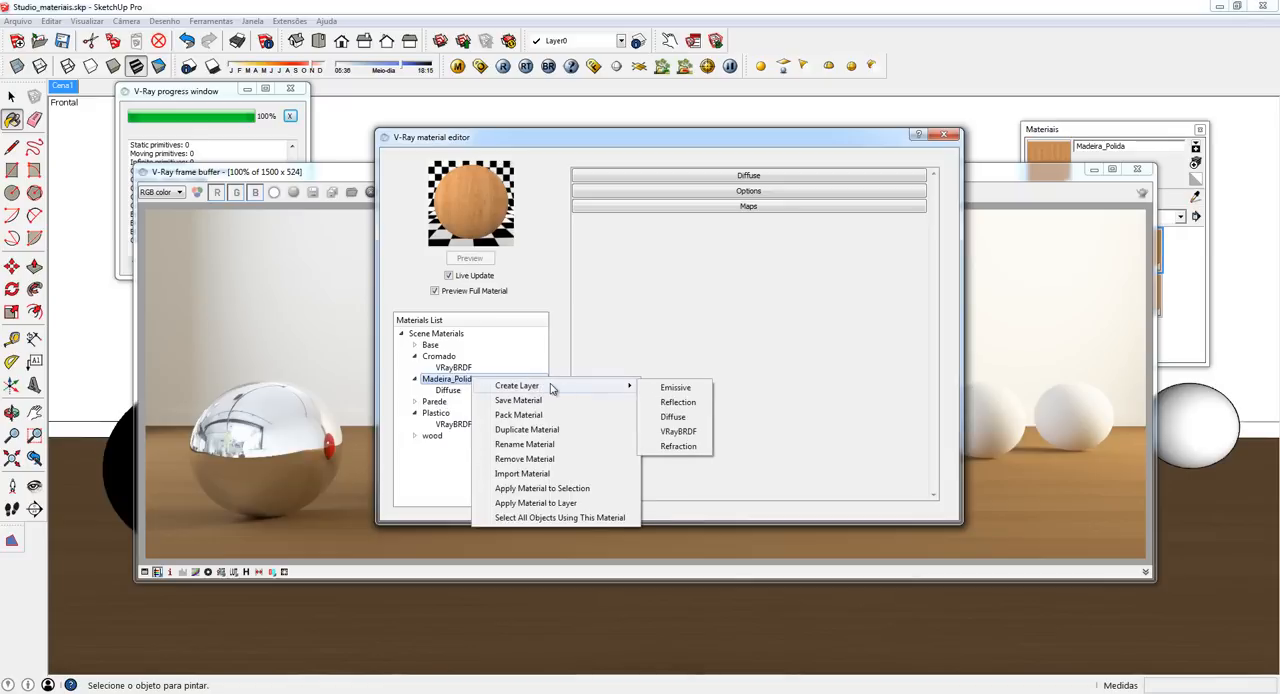
click(678, 436)
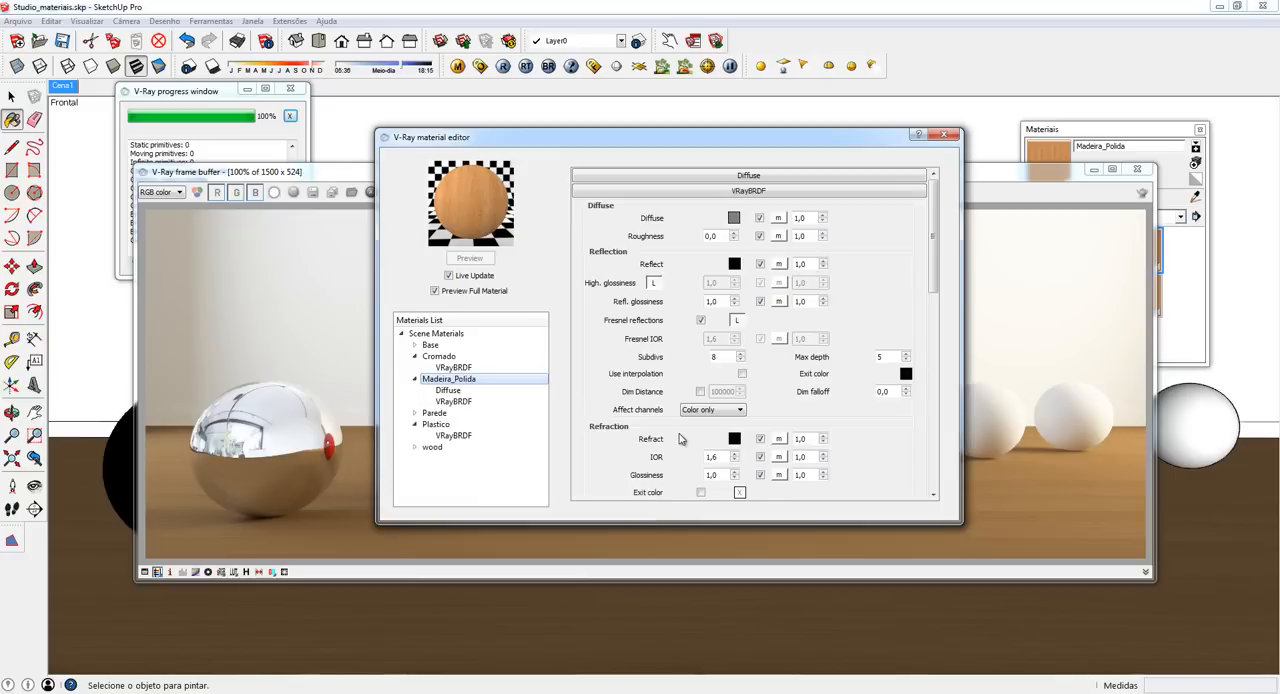
- Assign a TexBitmap with the oak.jpg wood texture to the diffuse map of Madeira_Polida's VRayBRDF layer and preview it
click(779, 218)
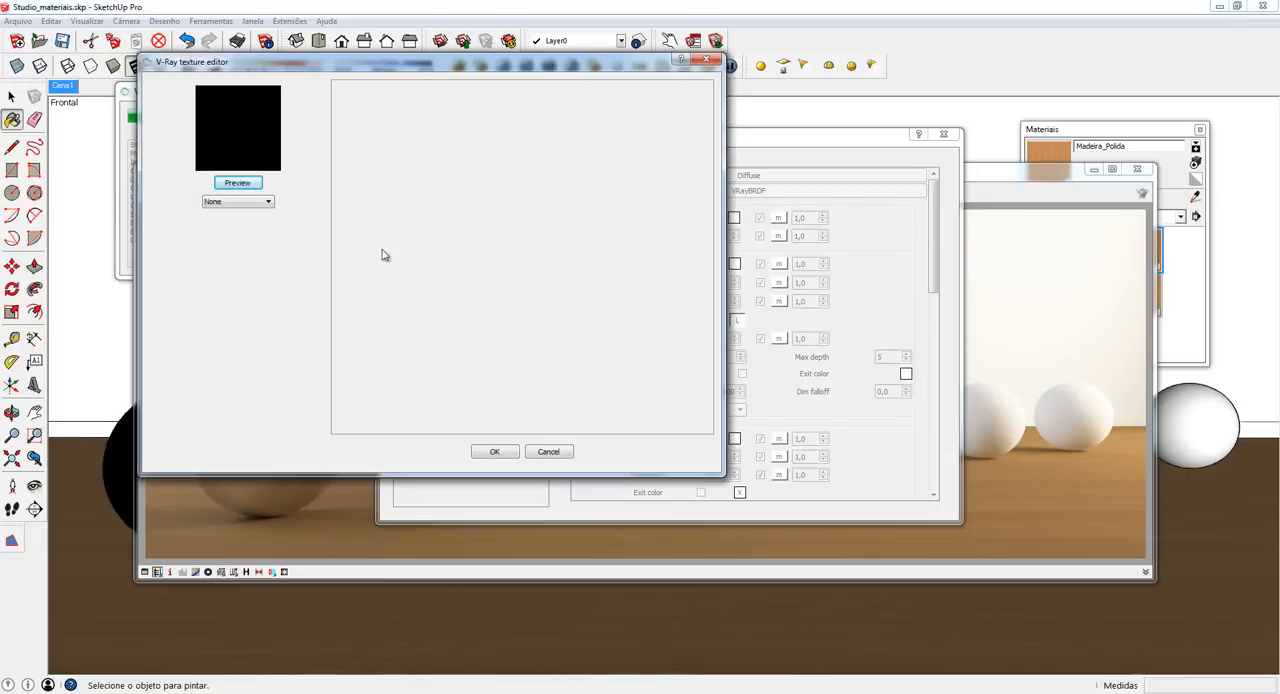
click(269, 203)
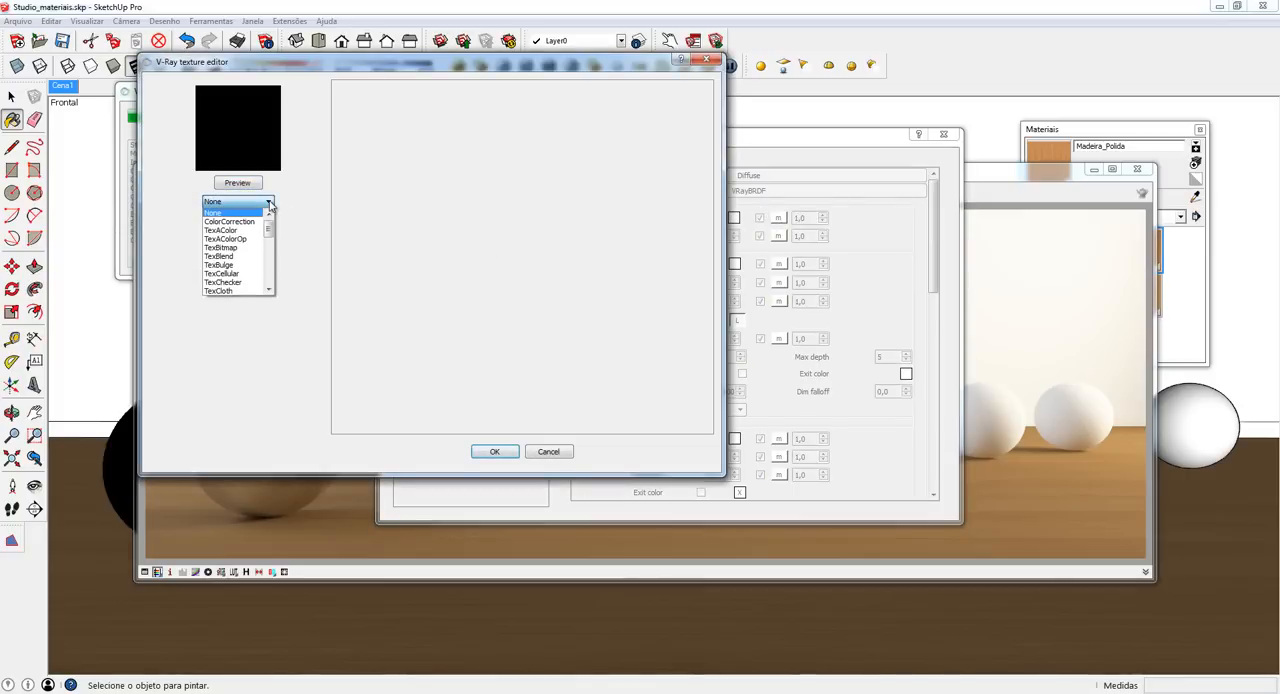
click(230, 250)
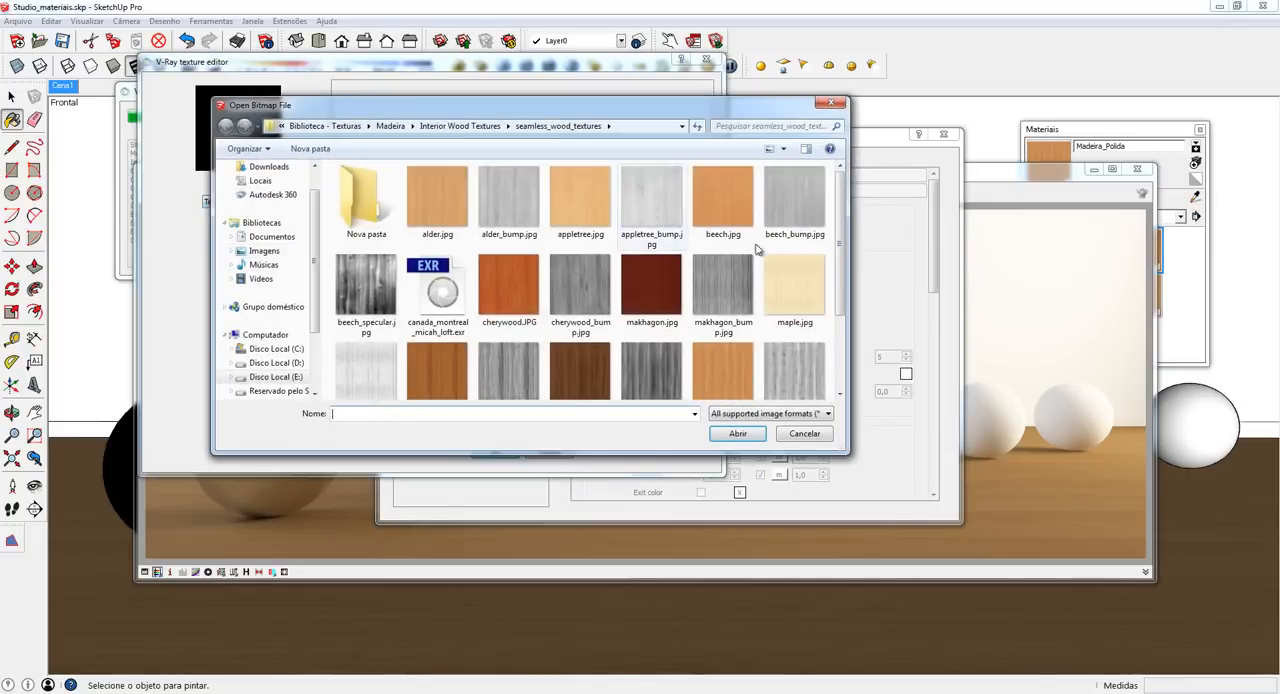
drag(840, 216, 841, 281)
click(725, 298)
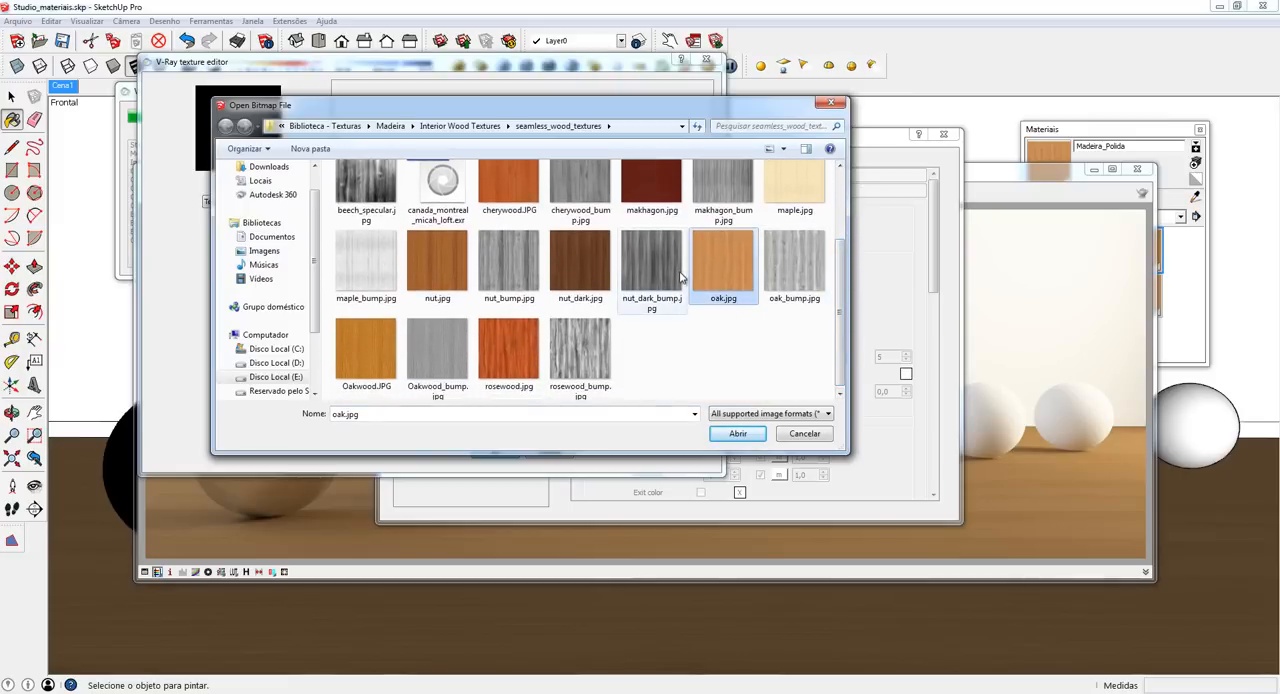
click(737, 433)
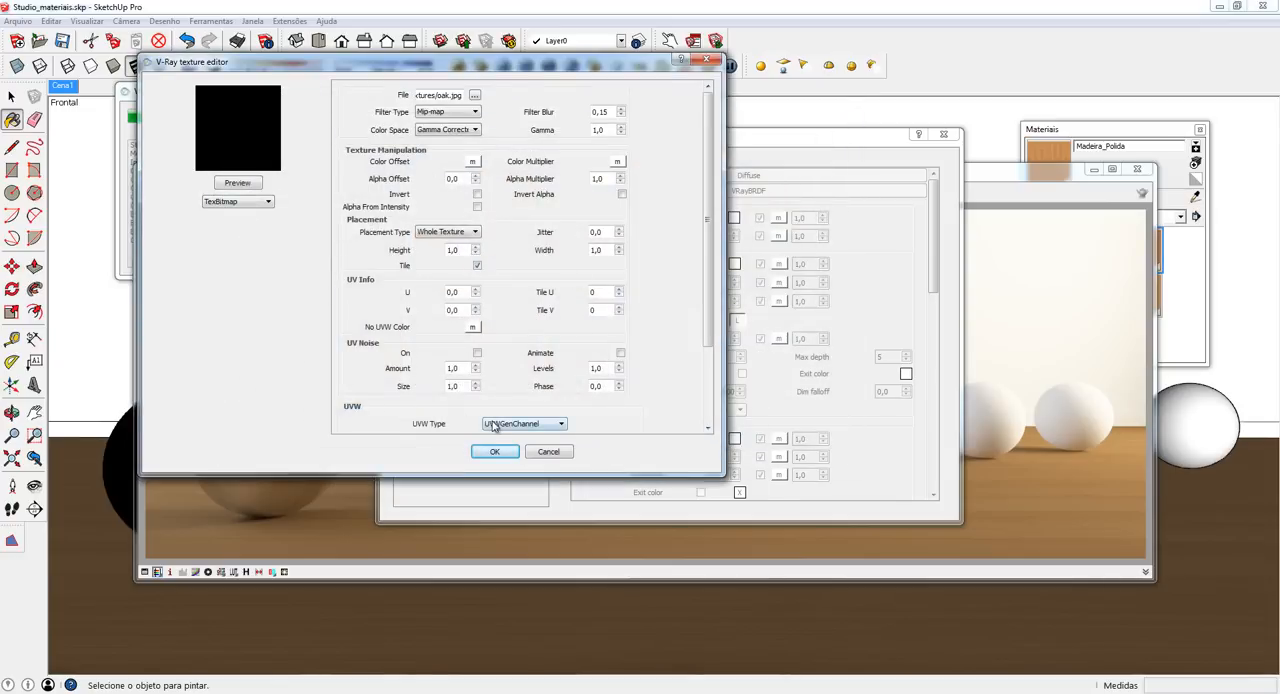
click(240, 183)
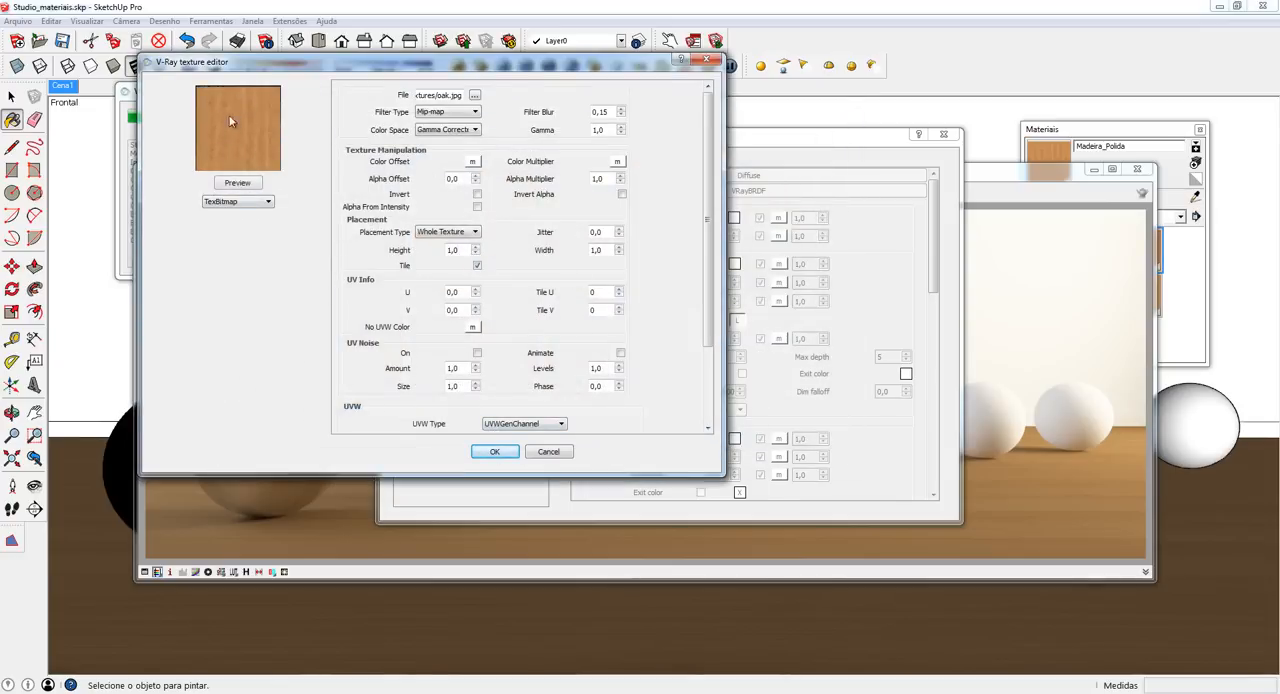
click(496, 452)
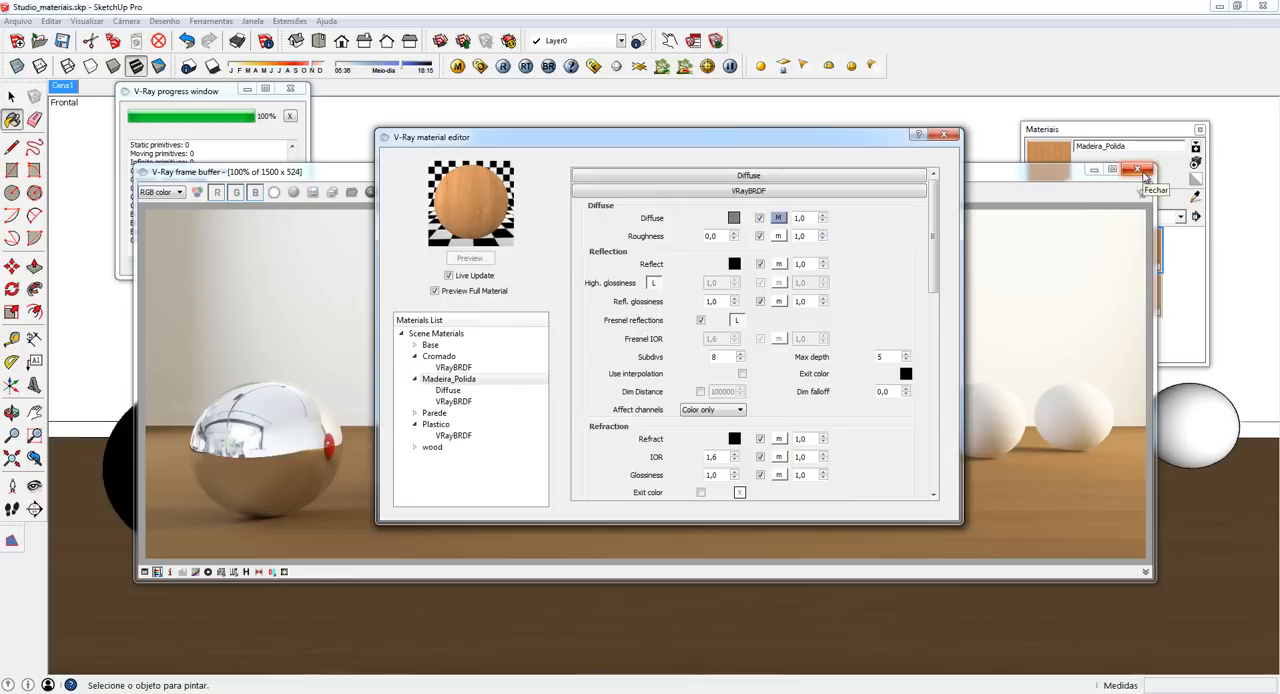
- Close the rendered image and remove the original Diffuse layer from the Madeira_Polida material
click(1145, 177)
mouse_move(765, 139)
mouse_down()
mouse_move(408, 211)
mouse_move(352, 196)
mouse_move(565, 219)
mouse_move(760, 117)
mouse_up()
click(430, 359)
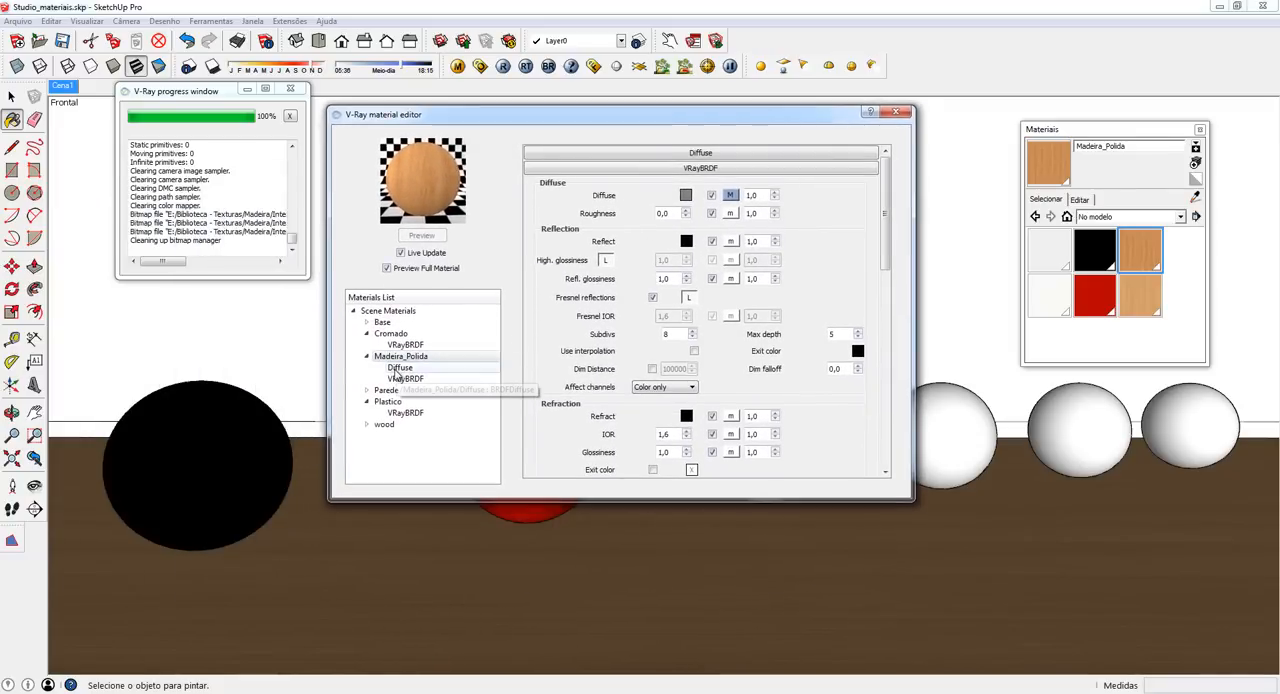
right_click(402, 370)
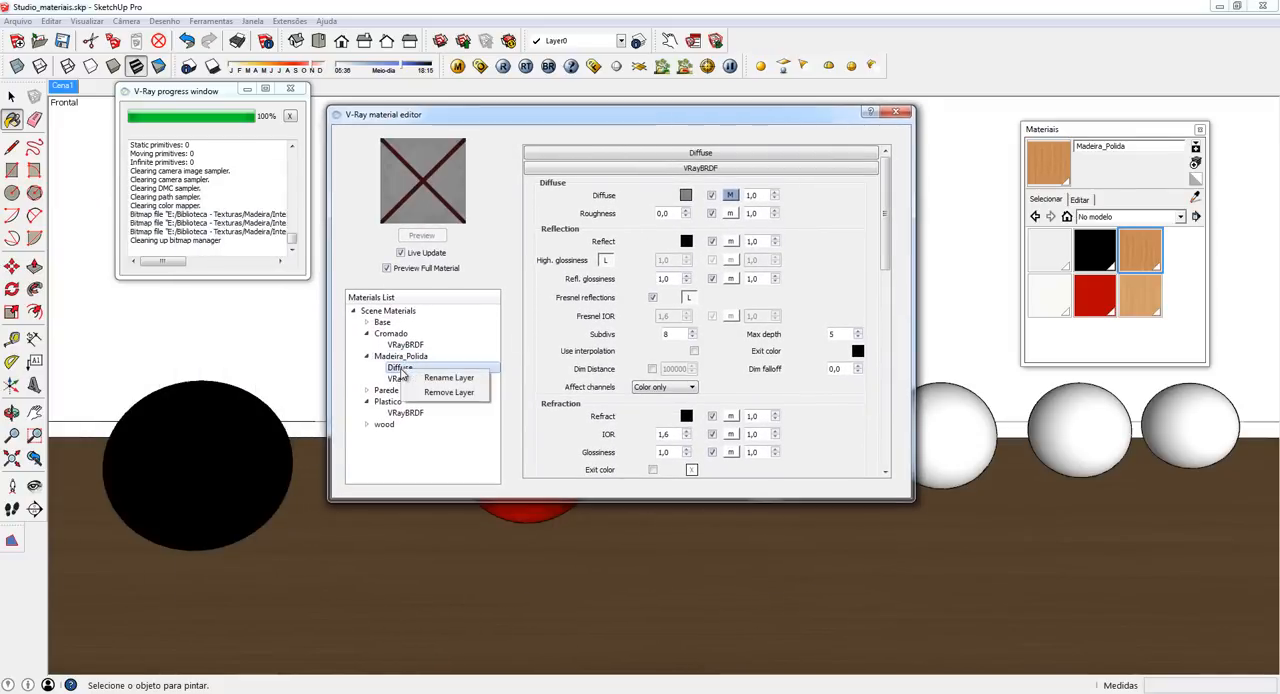
click(449, 393)
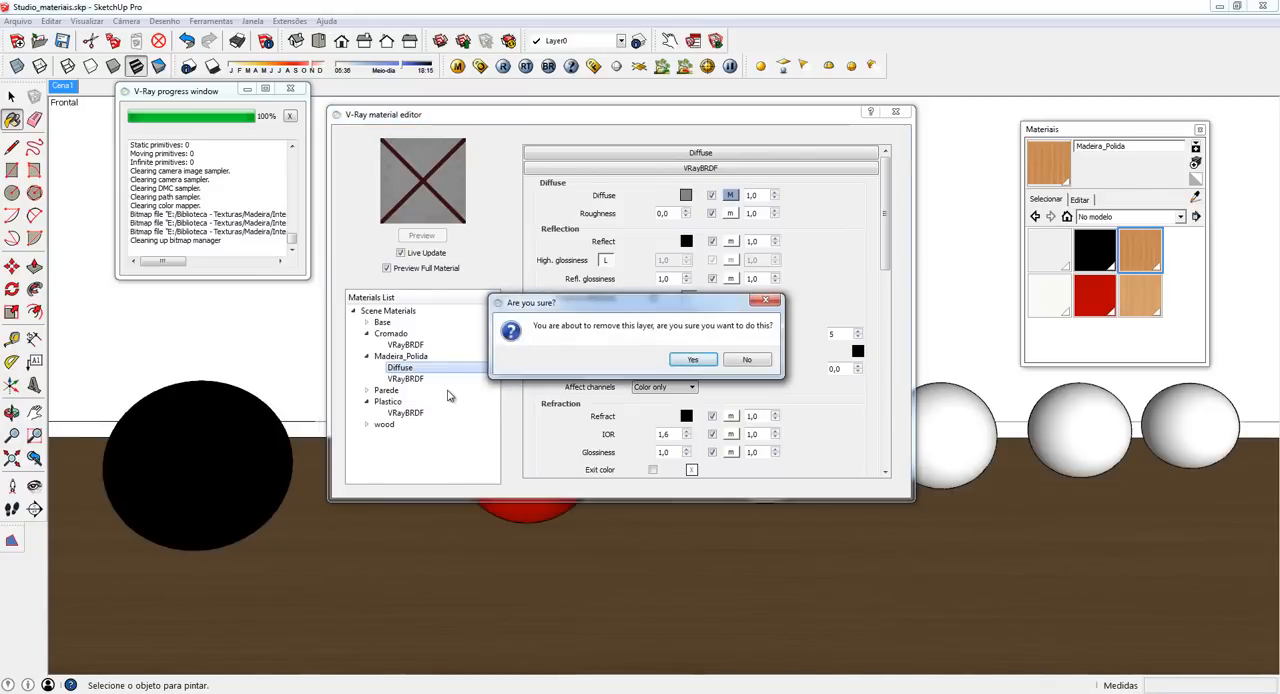
key(Escape)
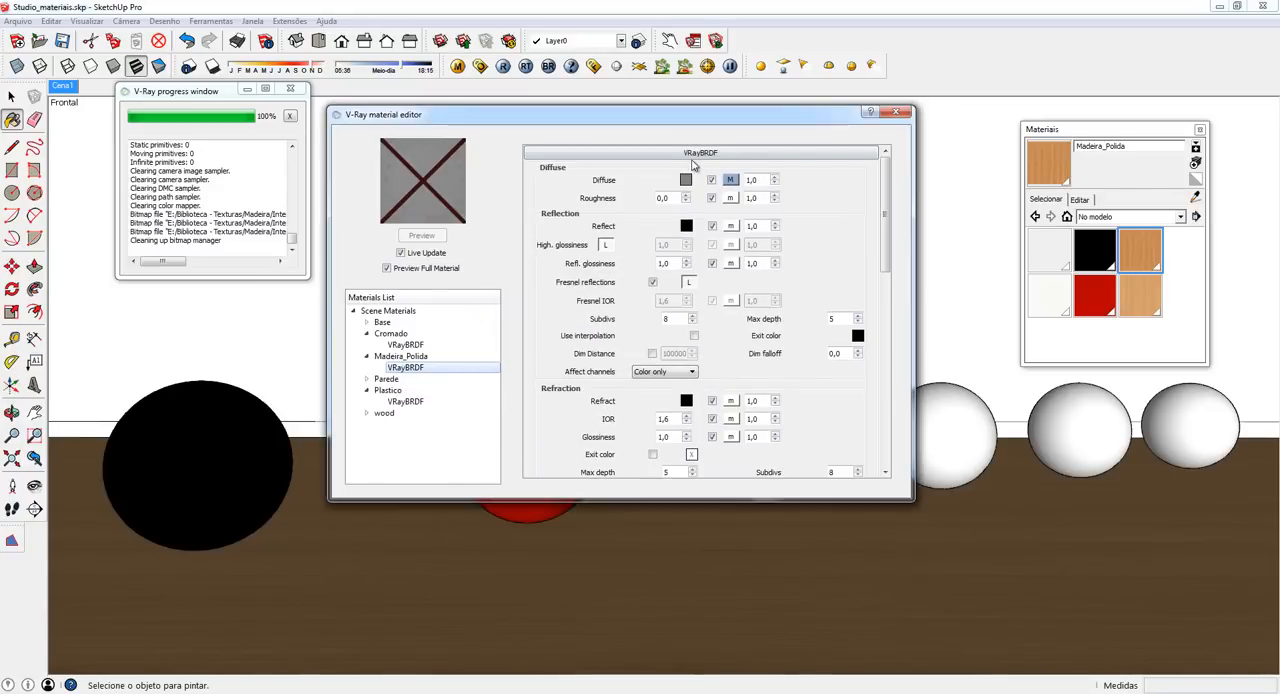
click(400, 356)
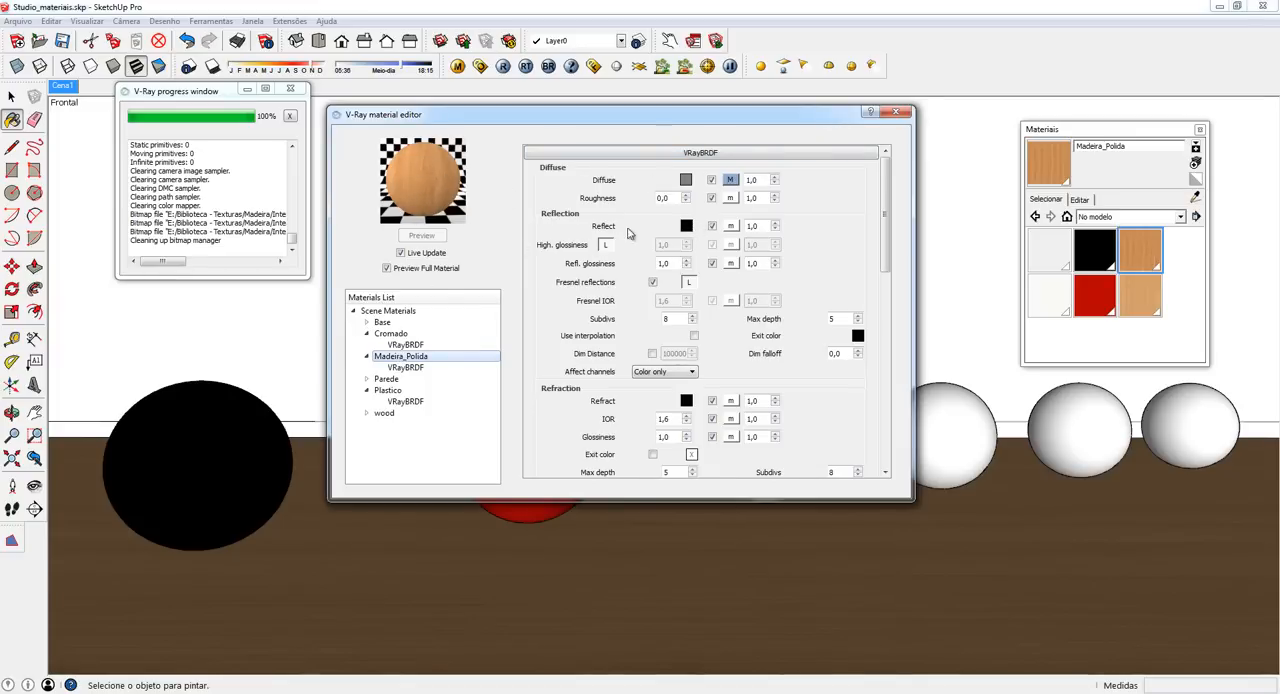
- Set the Madeira_Polida material's reflection color to a light grey with a value of 220
click(686, 226)
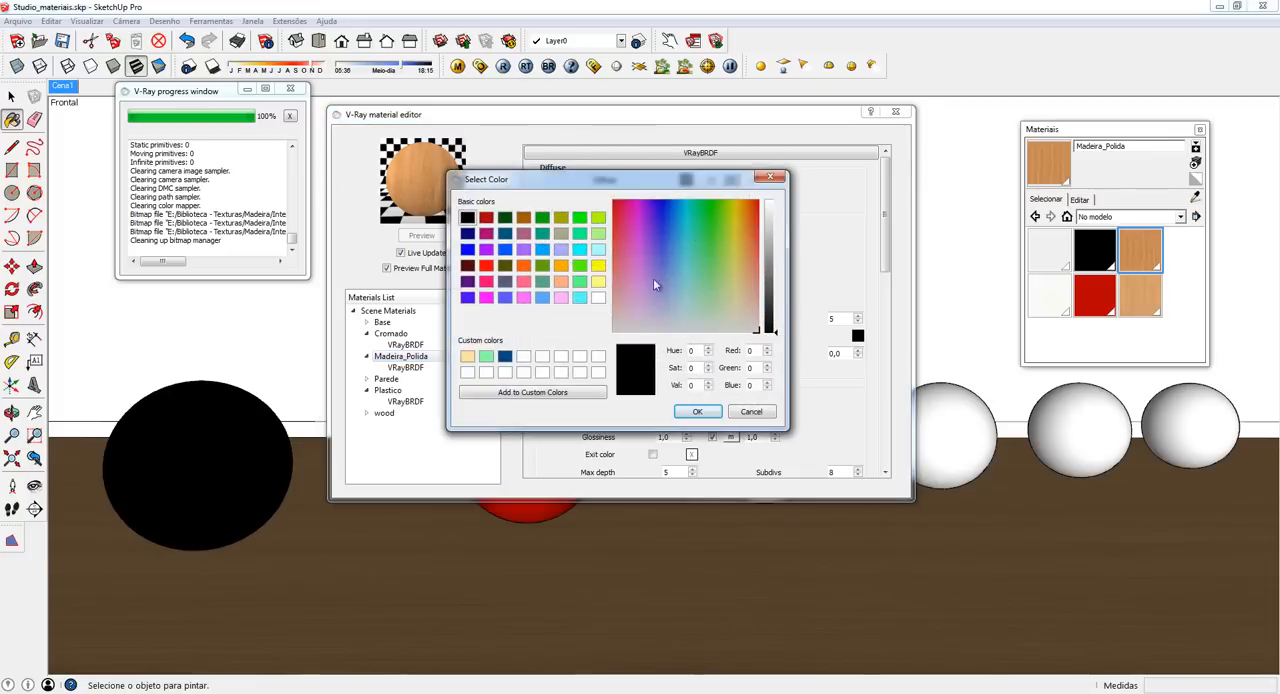
double_click(691, 385)
text(220)
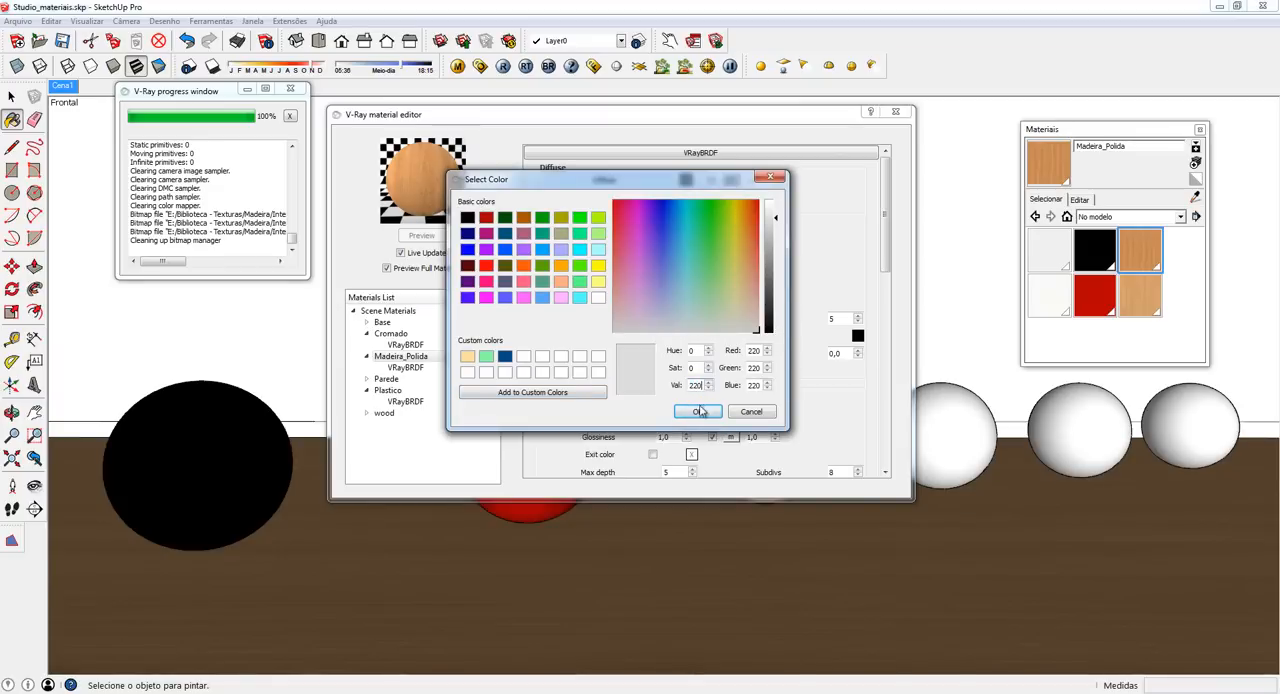
click(700, 411)
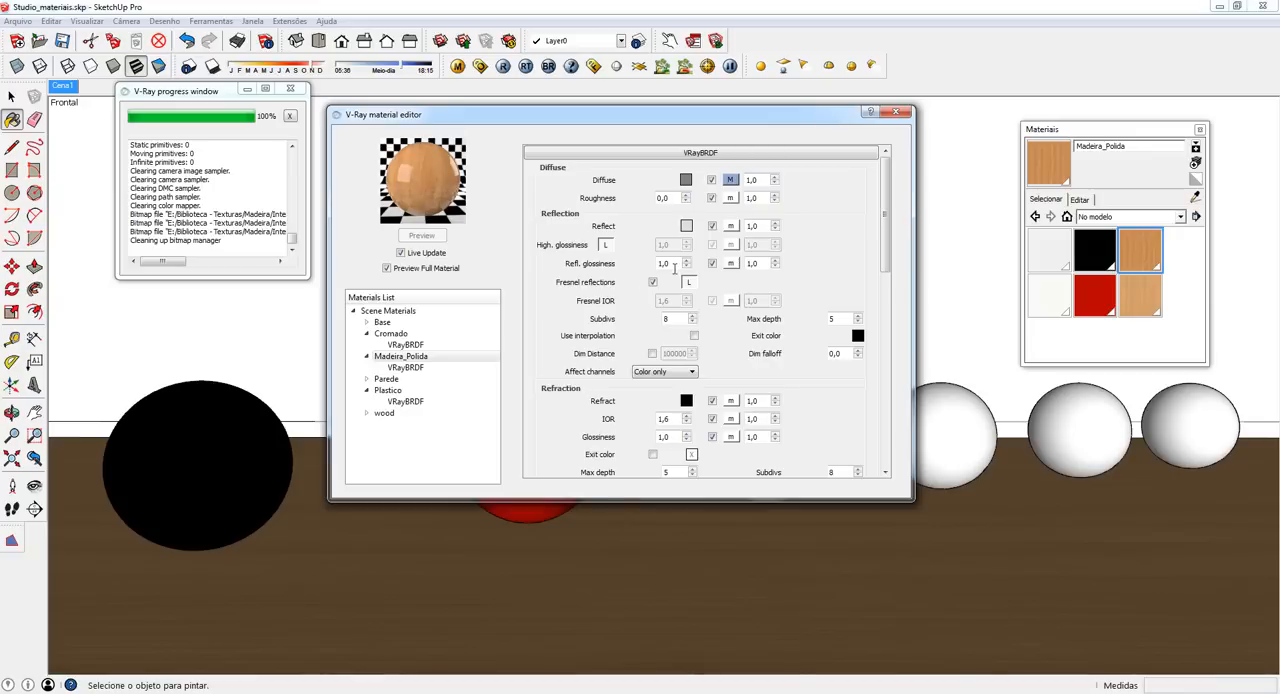
- Set the Madeira_Polida material's reflection glossiness to 0,75
drag(674, 263, 631, 263)
text(,75)
key(Return)
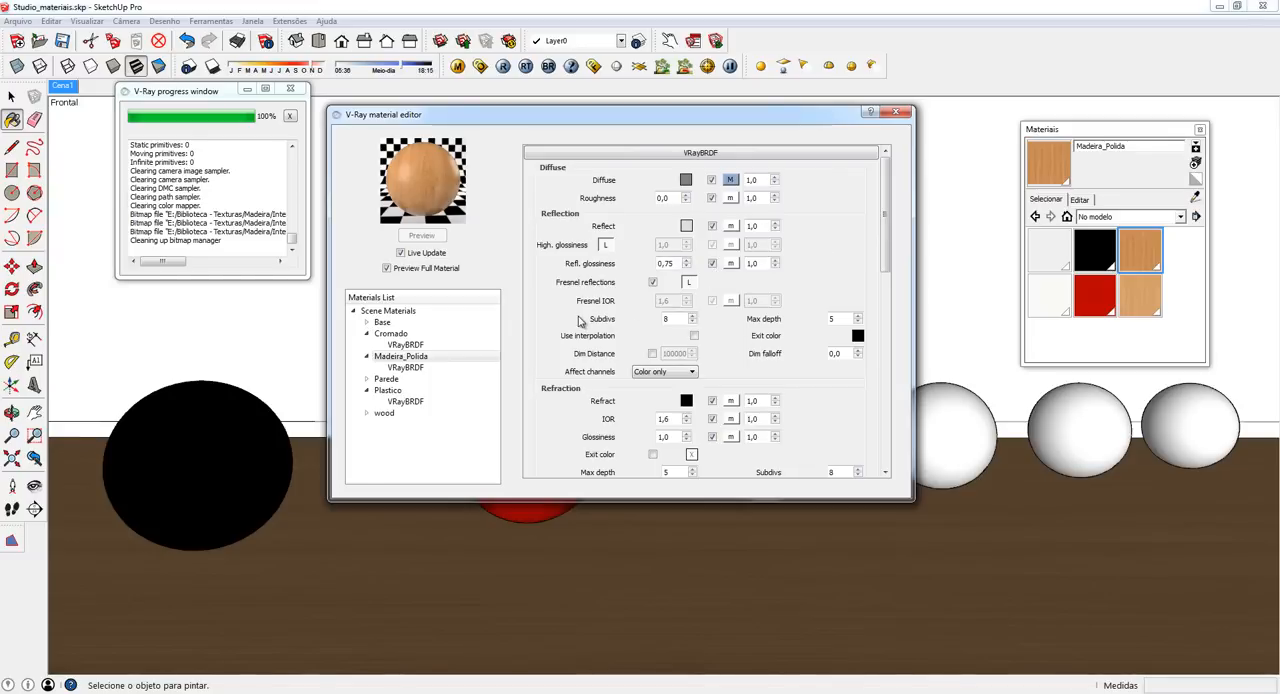
- Set the Madeira_Polida material's reflection subdivs to 16 and render the scene
click(669, 320)
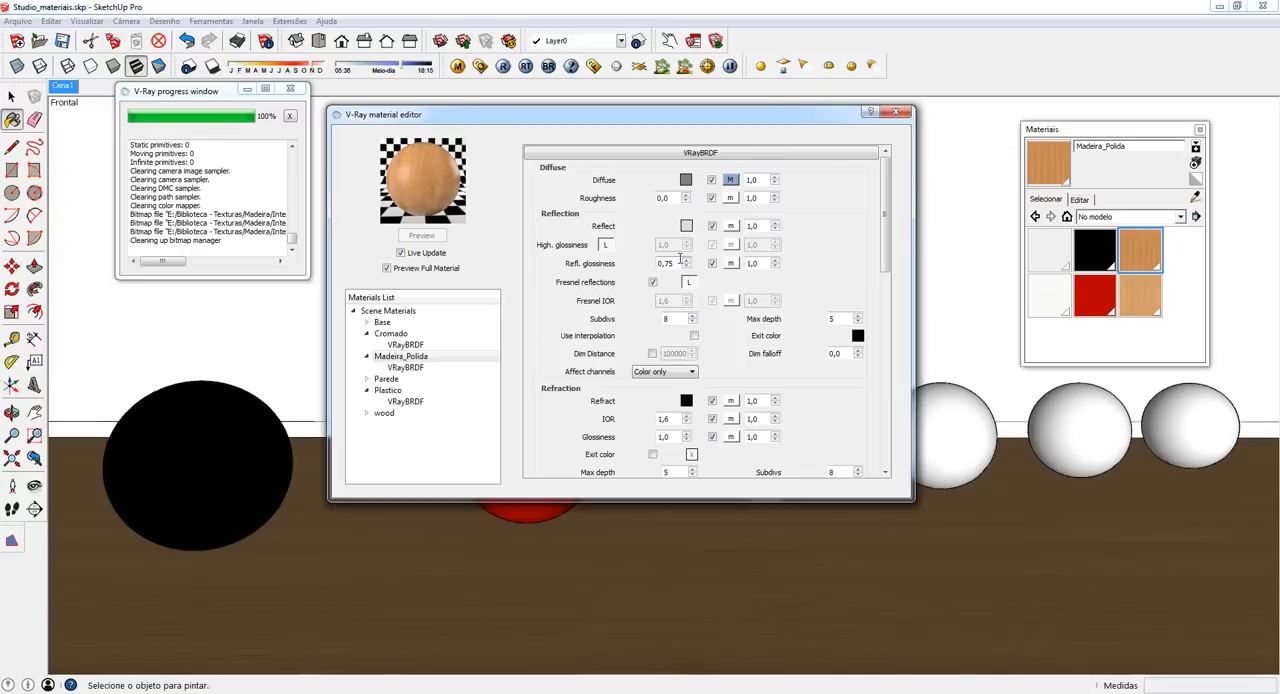
double_click(674, 318)
text(32)
drag(678, 318, 659, 322)
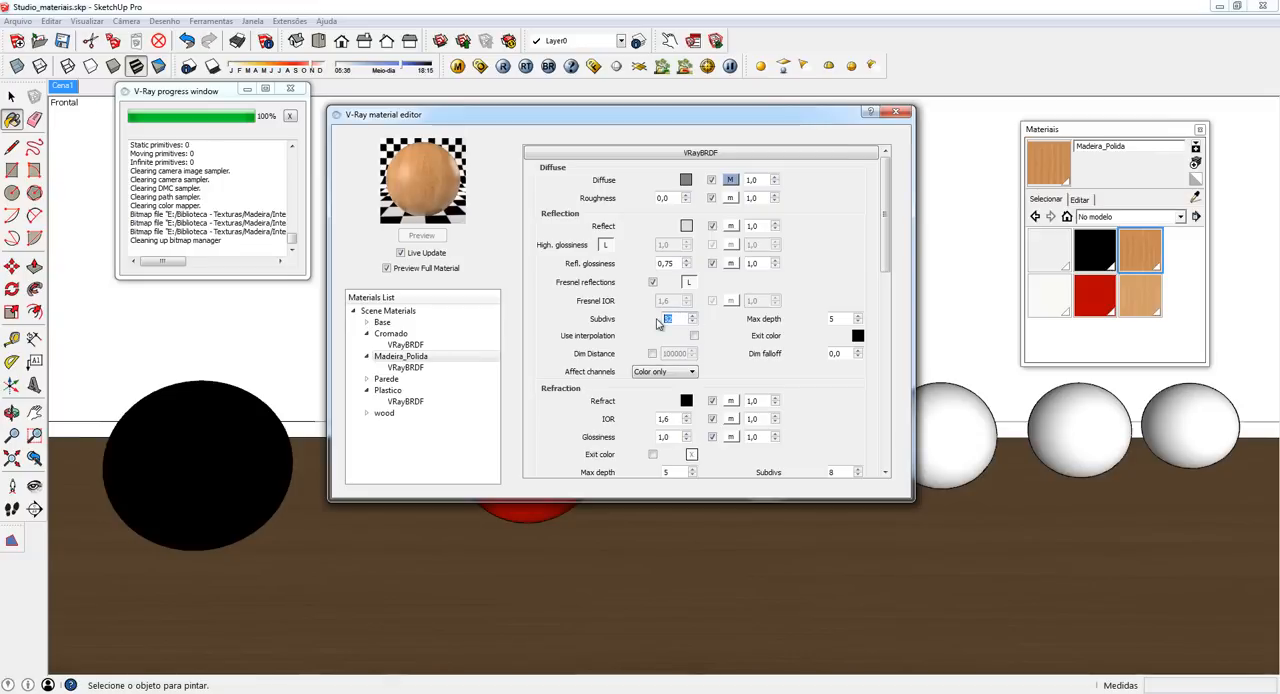
text(16)
double_click(674, 320)
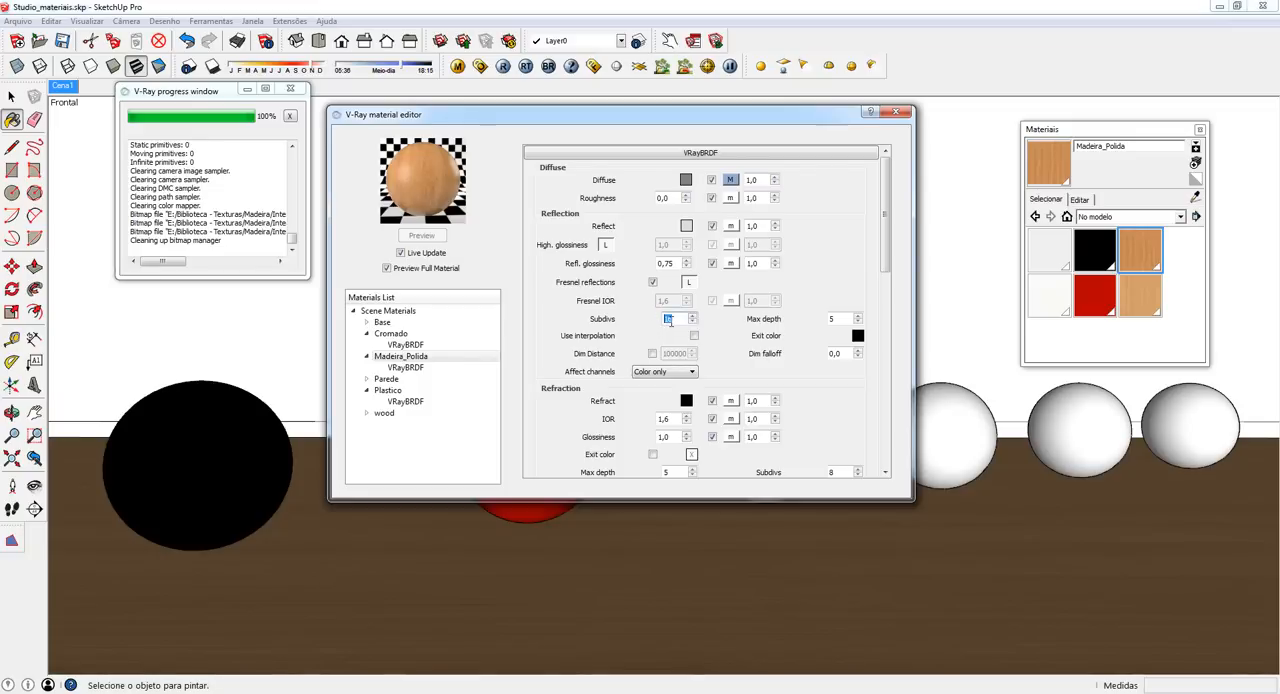
click(504, 66)
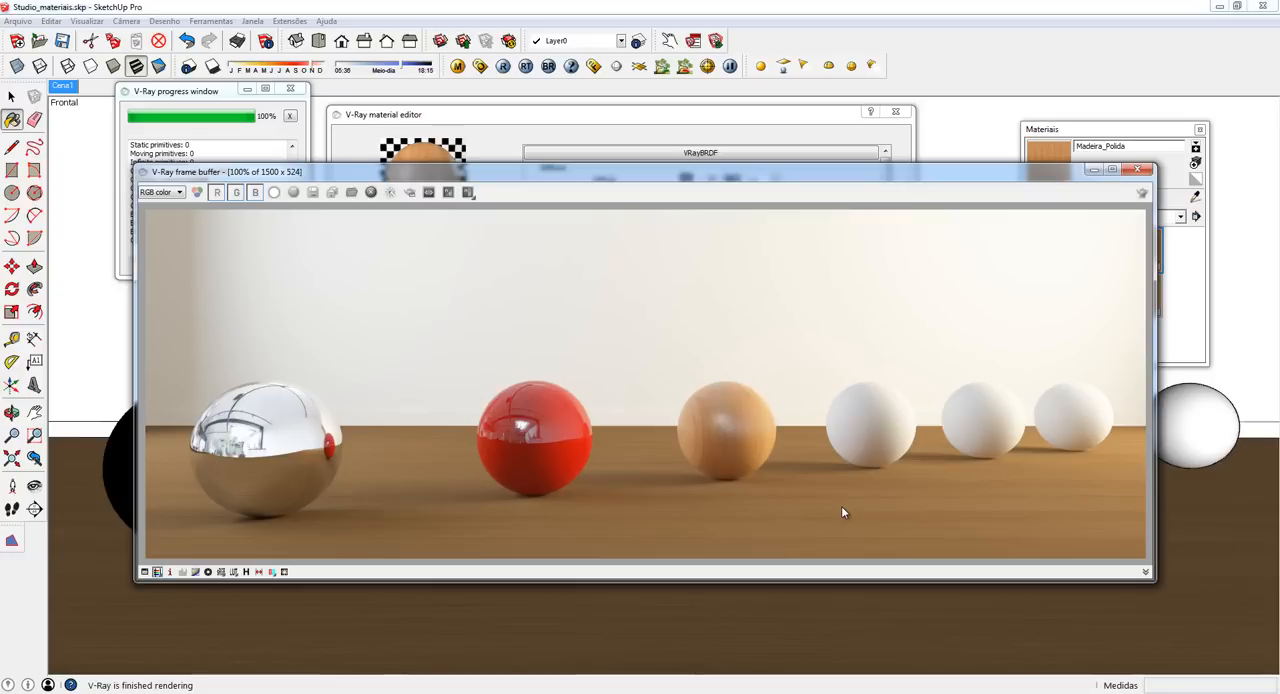
- Set the reflection color of the floor's wood material to a light grey with a value of 220
click(535, 122)
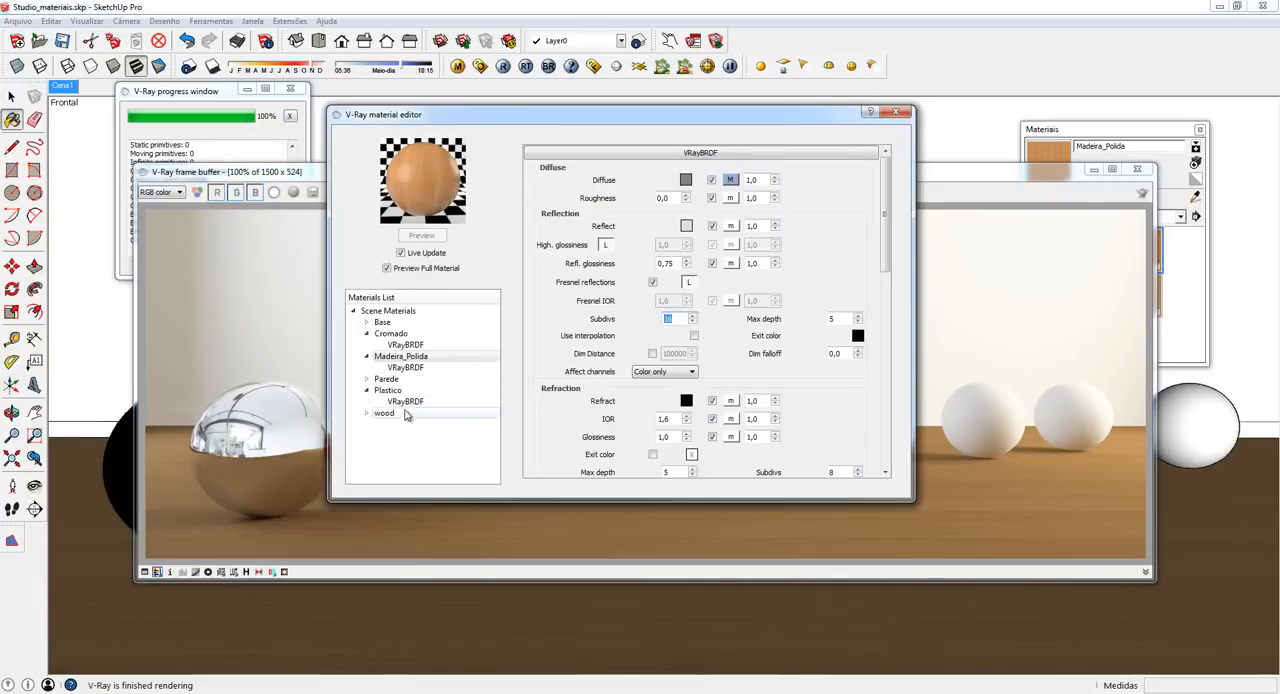
click(366, 415)
click(380, 413)
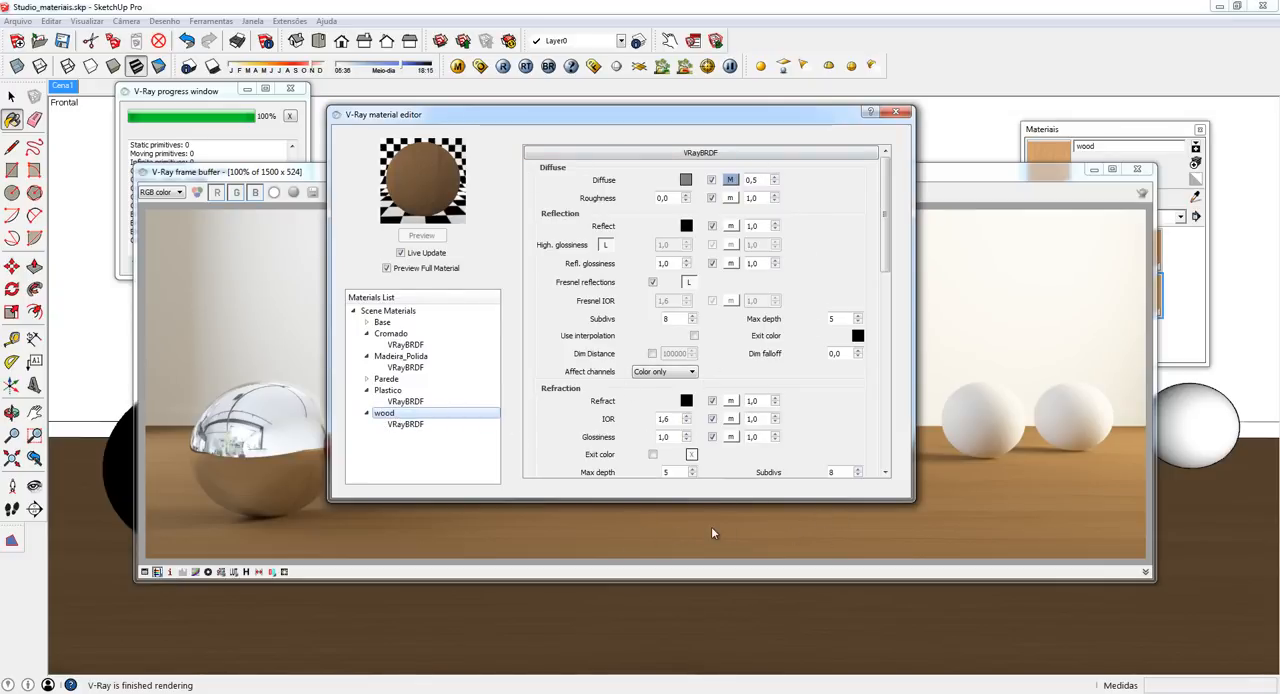
click(686, 226)
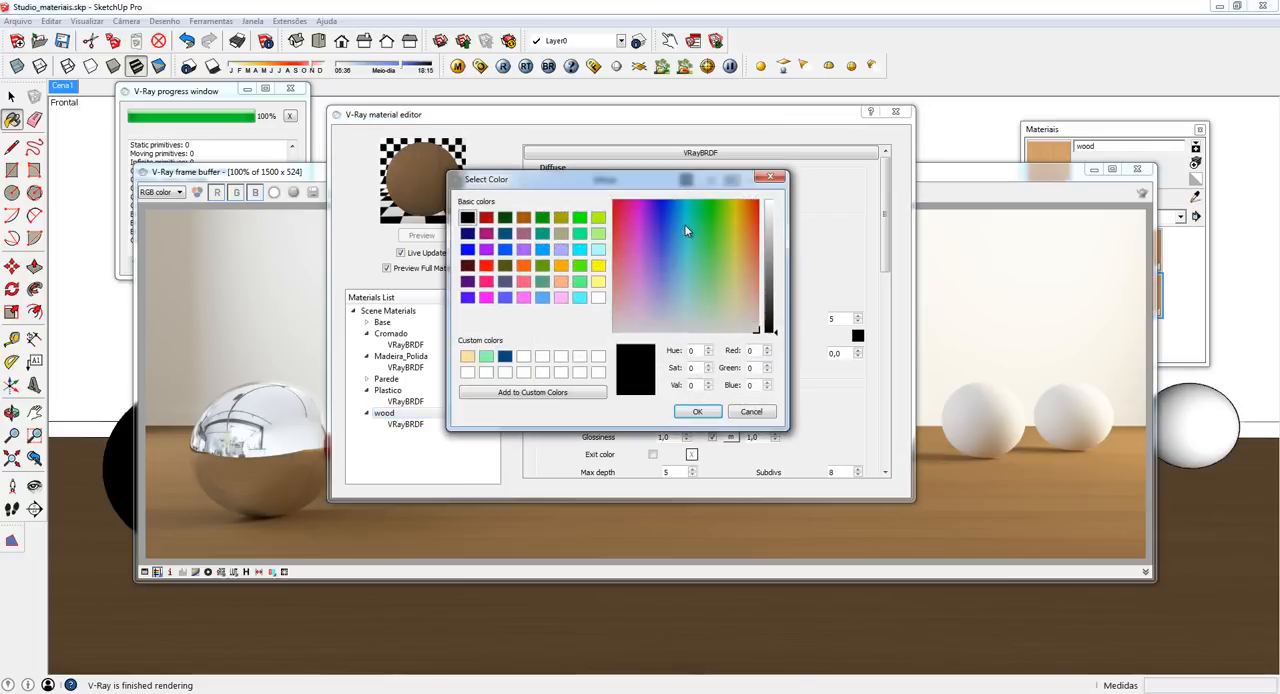
double_click(694, 385)
text(220)
click(699, 413)
- Set the wood material's reflection glossiness to 0,85 and check the floor in a render before returning to the material editor
double_click(664, 262)
key(BackSpace)
text(0,85)
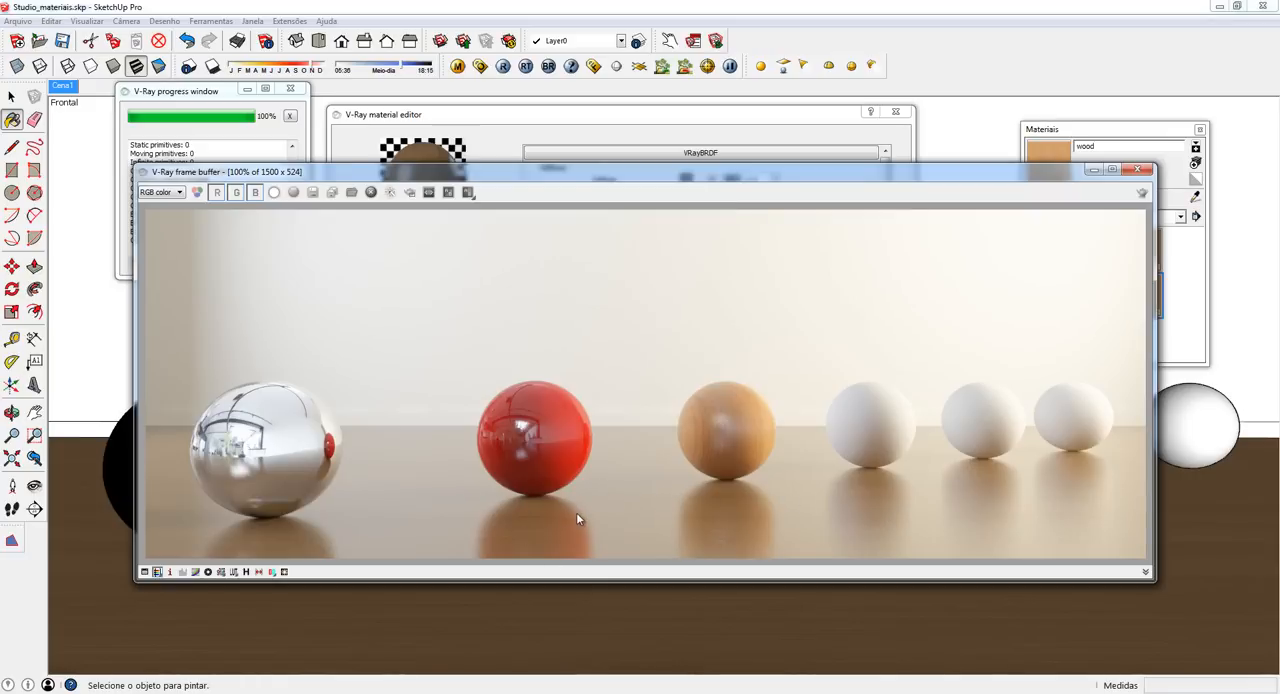
click(631, 140)
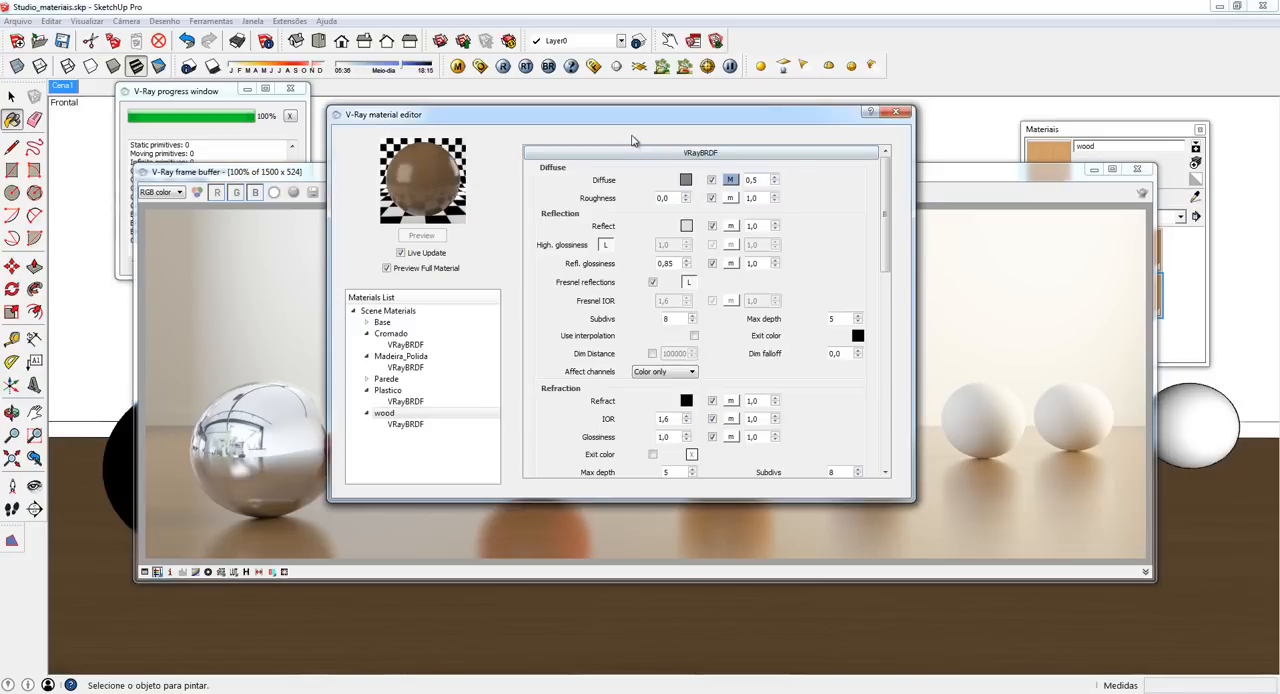
- Assign the alder_bump.jpg bitmap as a TexBitmap map on the wood material's reflection and render the scene
click(731, 227)
click(268, 205)
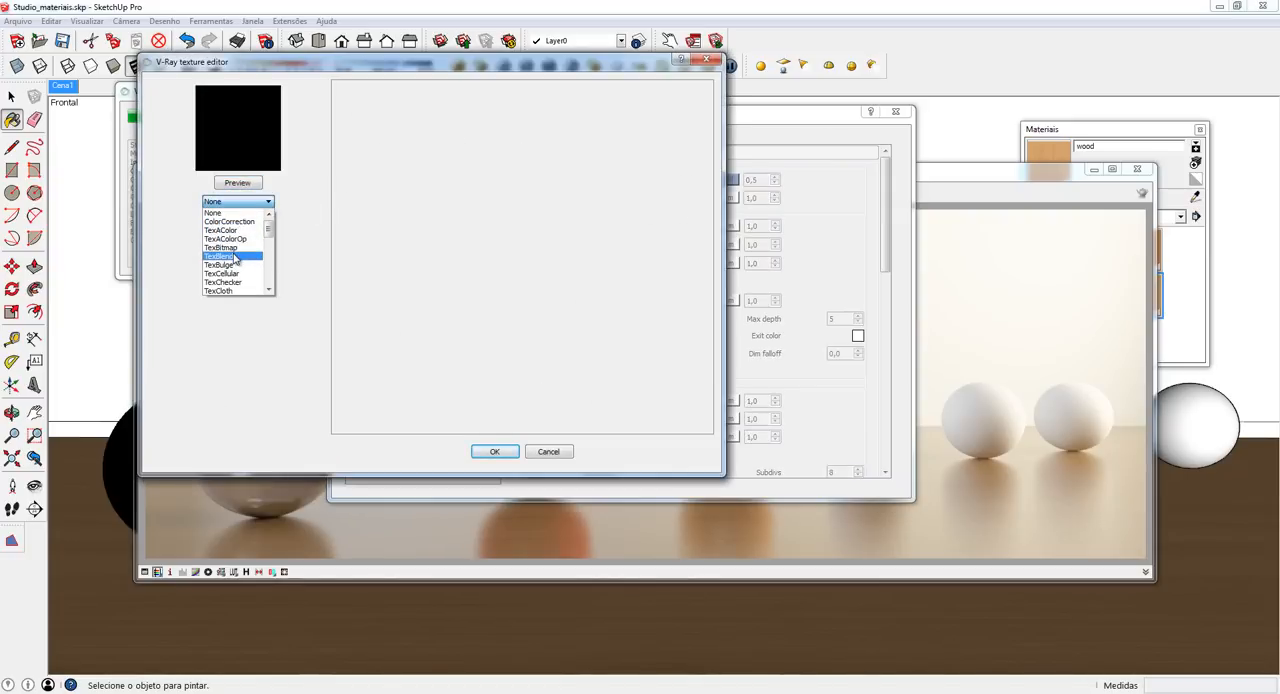
click(230, 248)
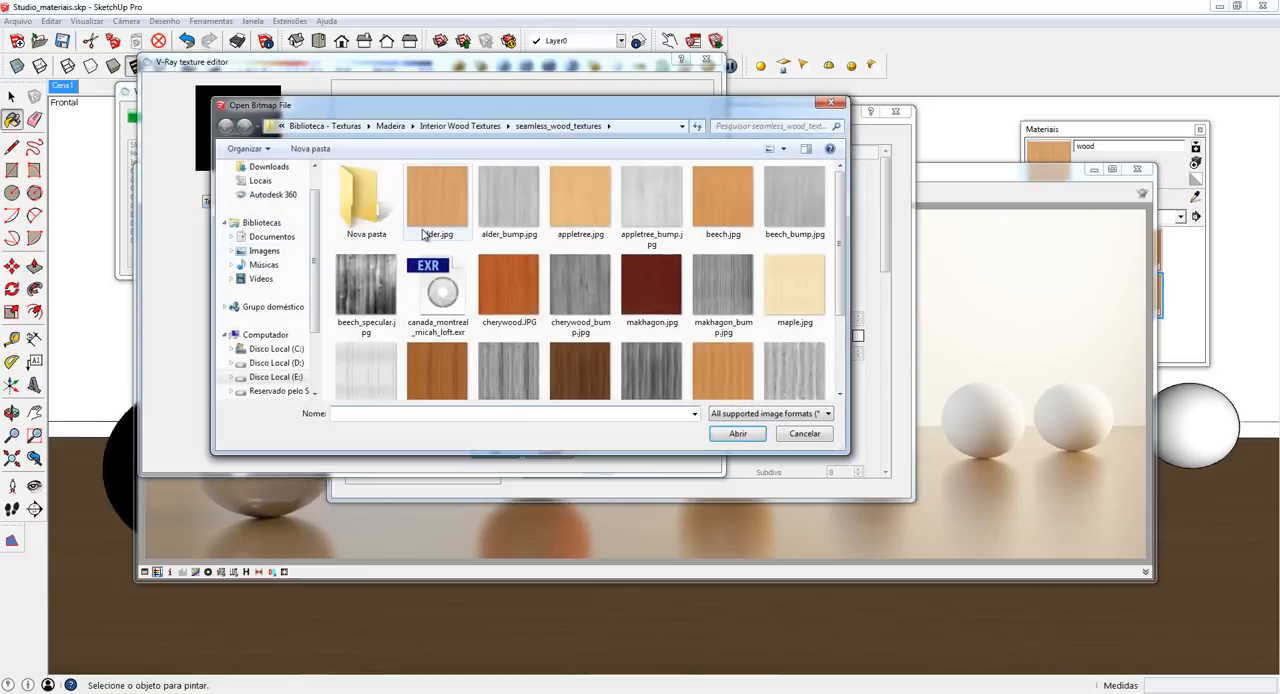
click(511, 205)
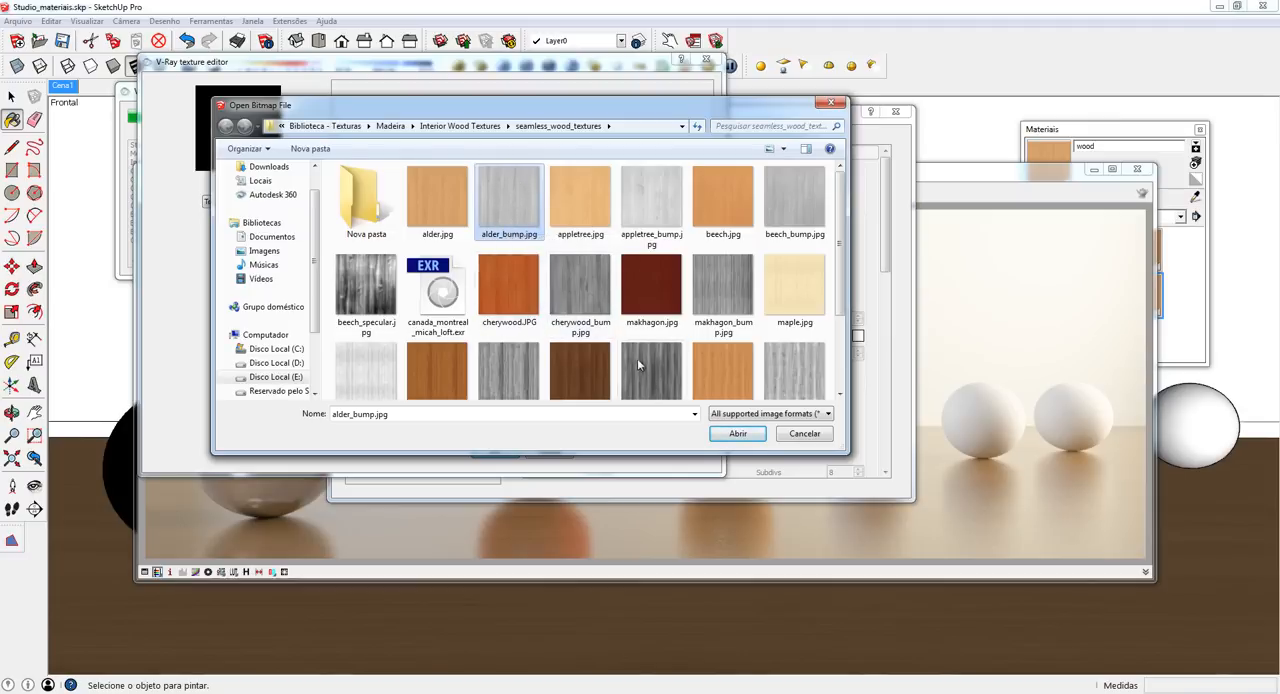
click(736, 433)
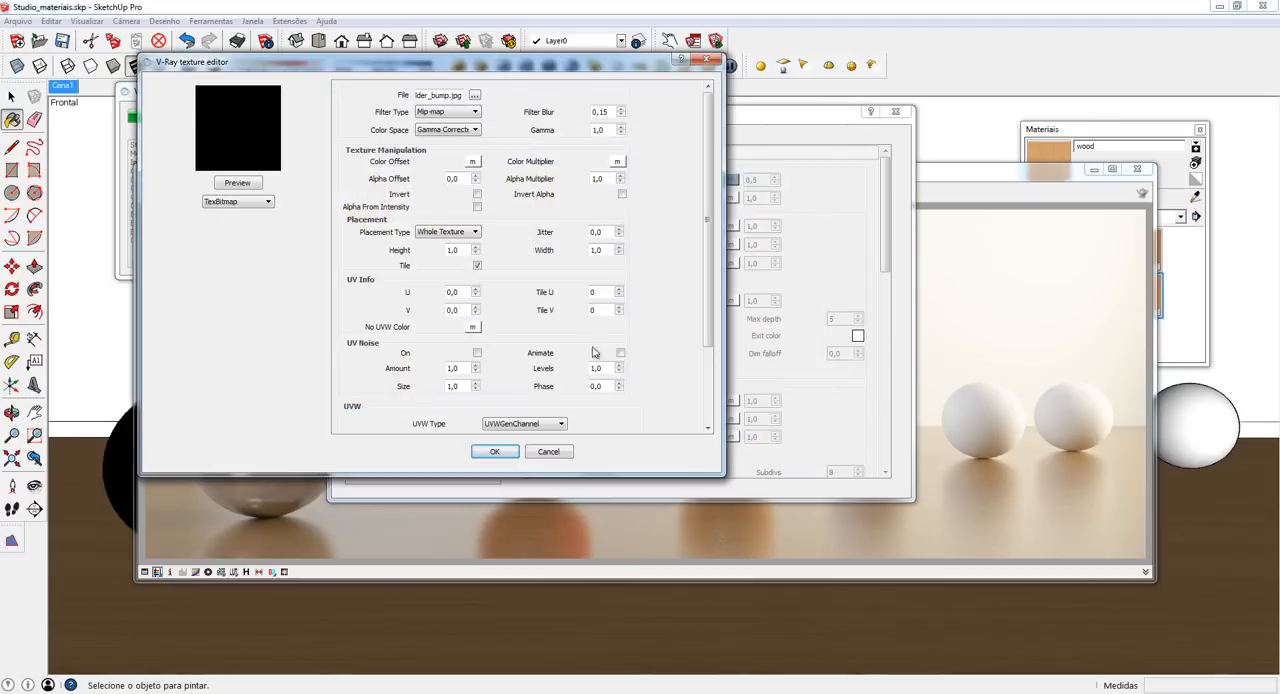
click(497, 452)
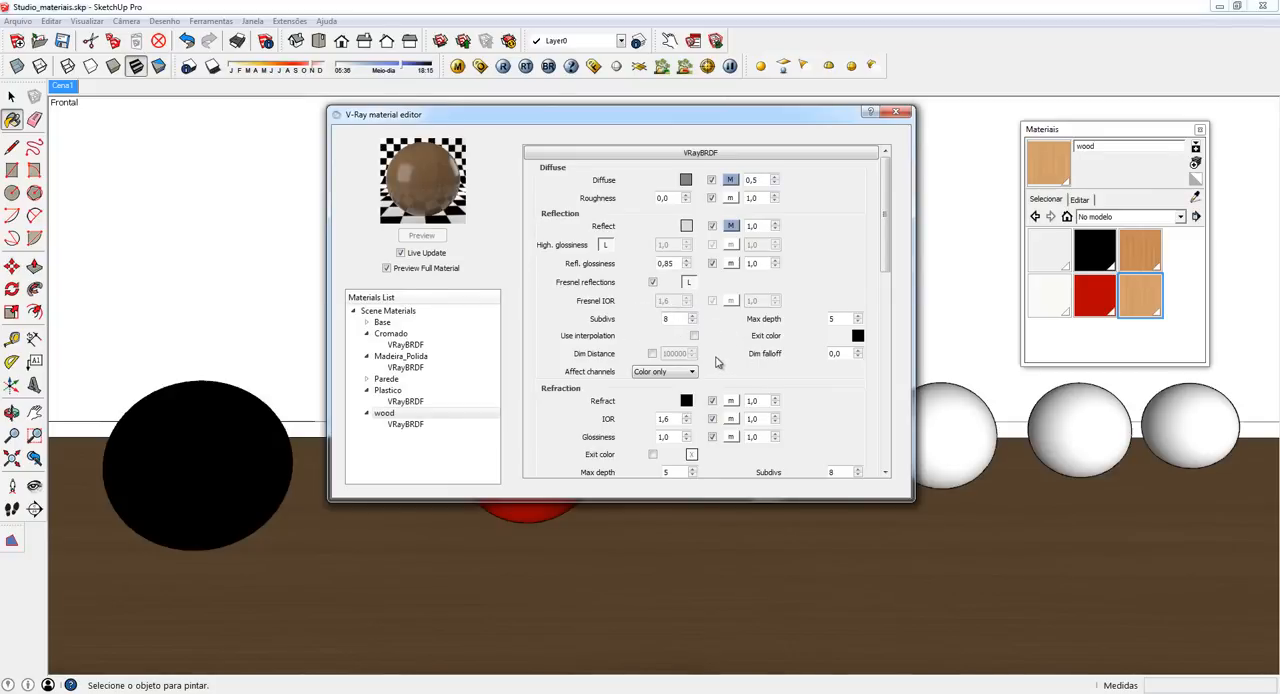
click(503, 67)
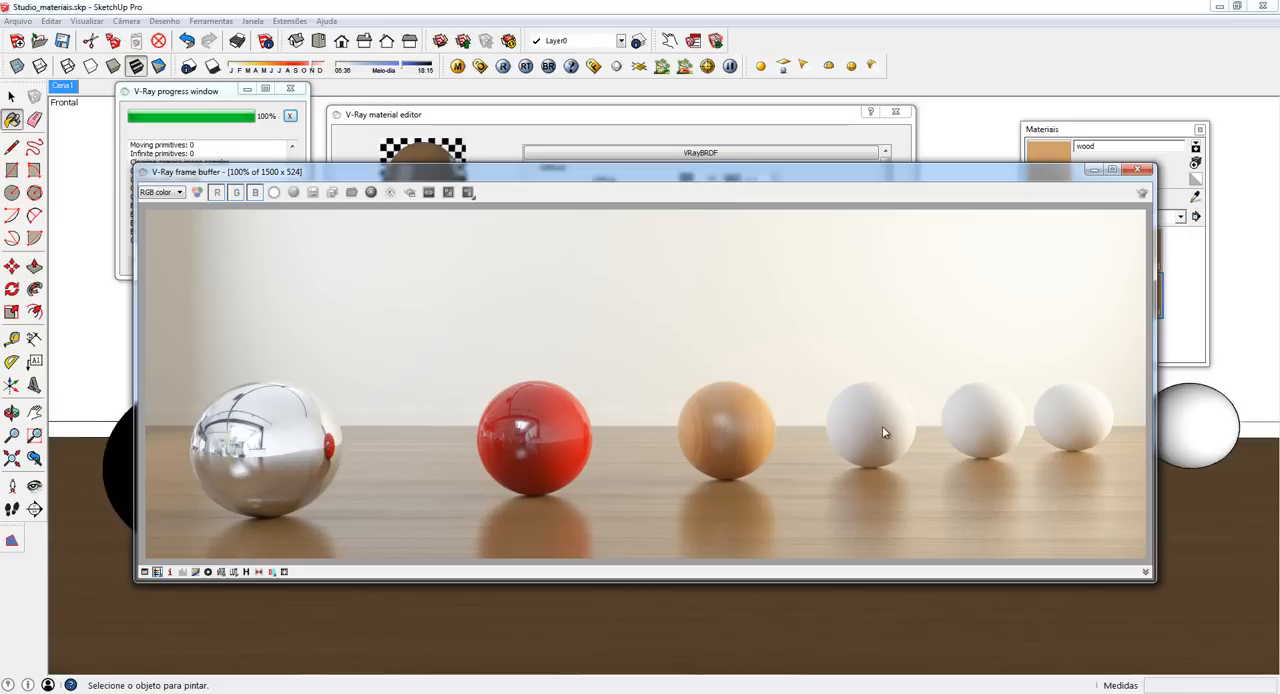
- Create a new SketchUp material named Vidro, starting from the default paint material
drag(962, 176, 828, 130)
drag(1060, 134, 1081, 129)
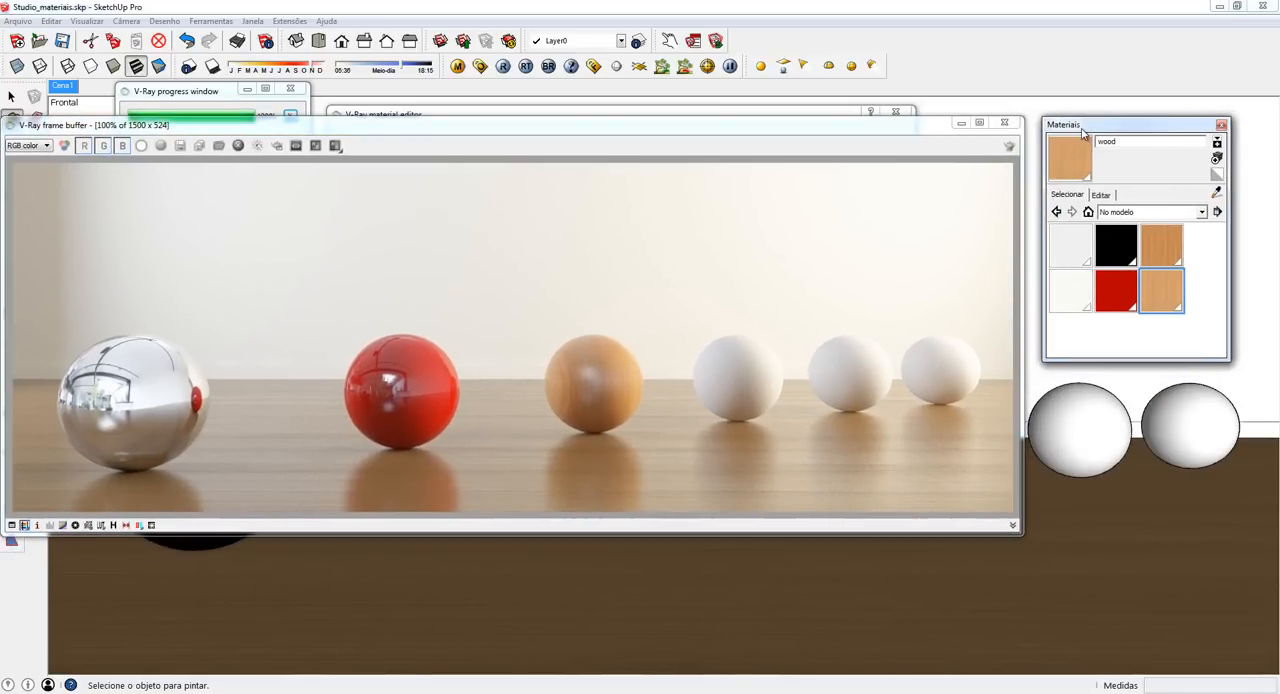
click(1218, 177)
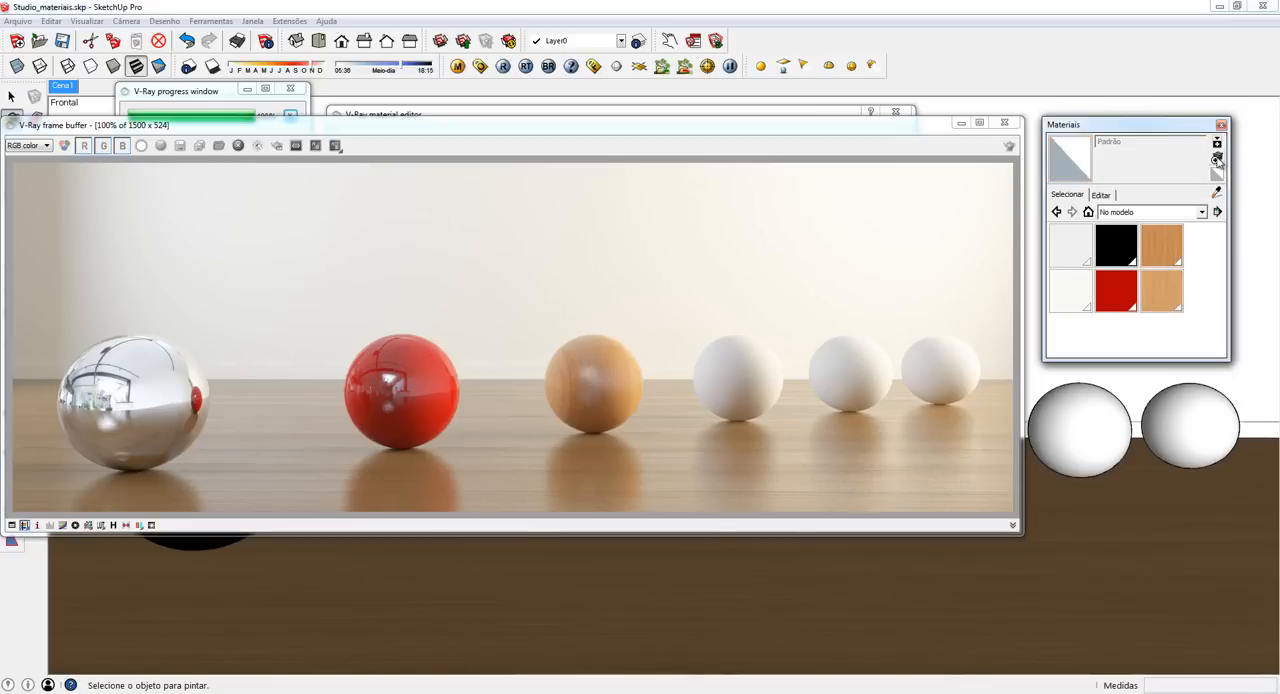
click(1217, 158)
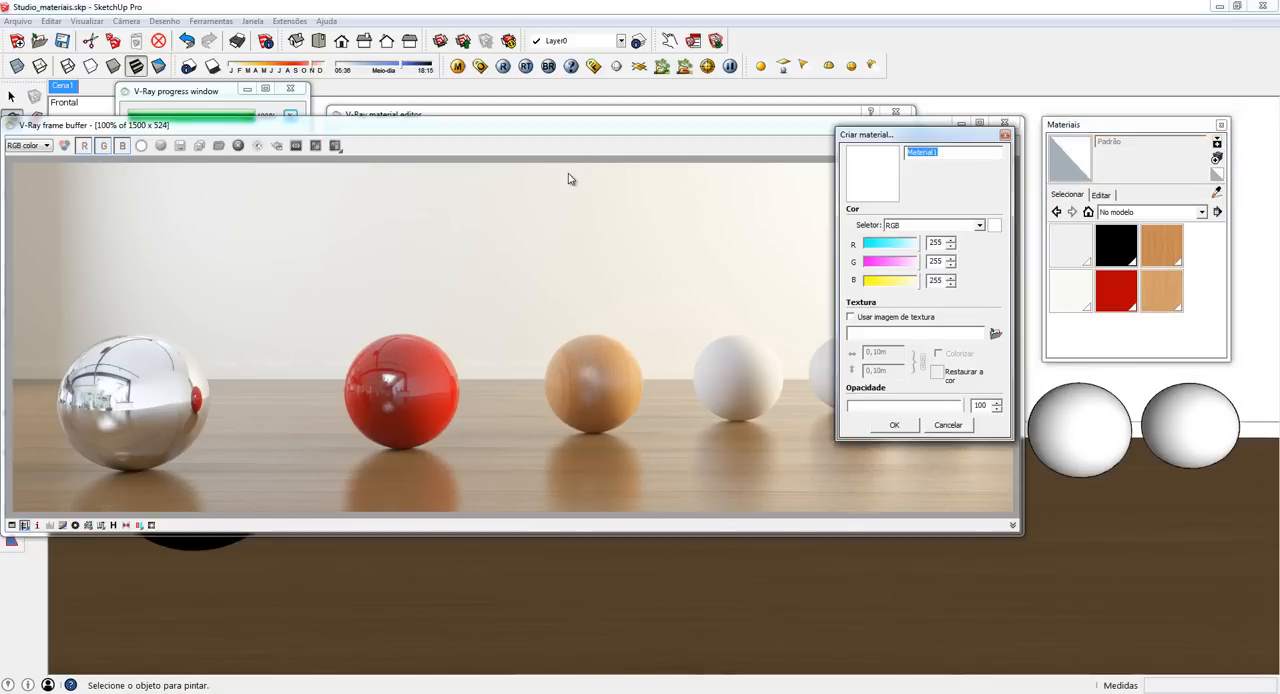
text(V)
click(894, 425)
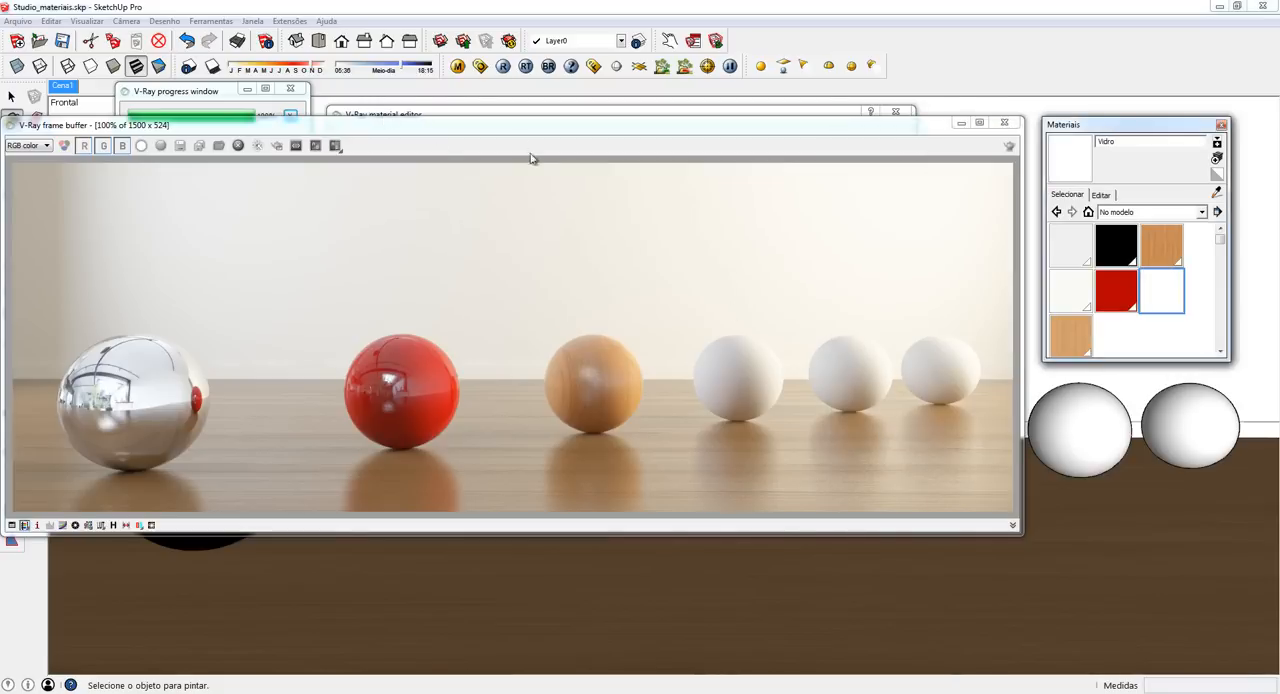
- Add a VRayBRDF layer to the Vidro material and remove its Diffuse layer
click(482, 116)
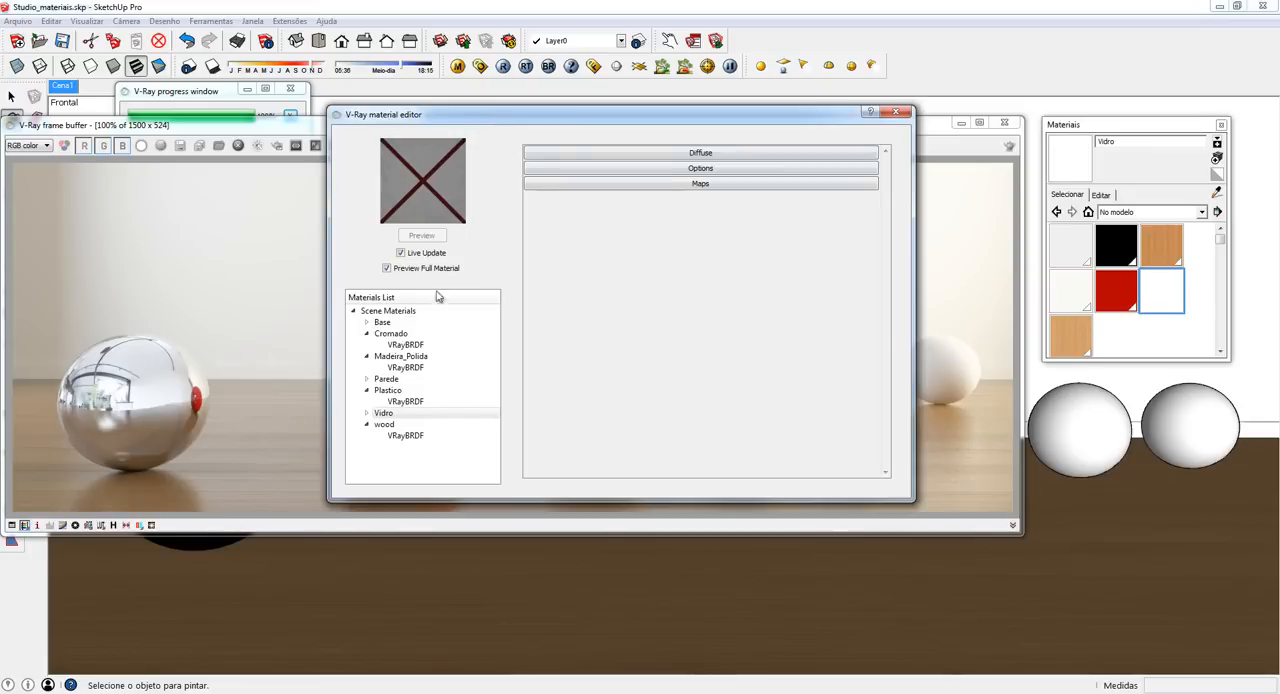
click(377, 414)
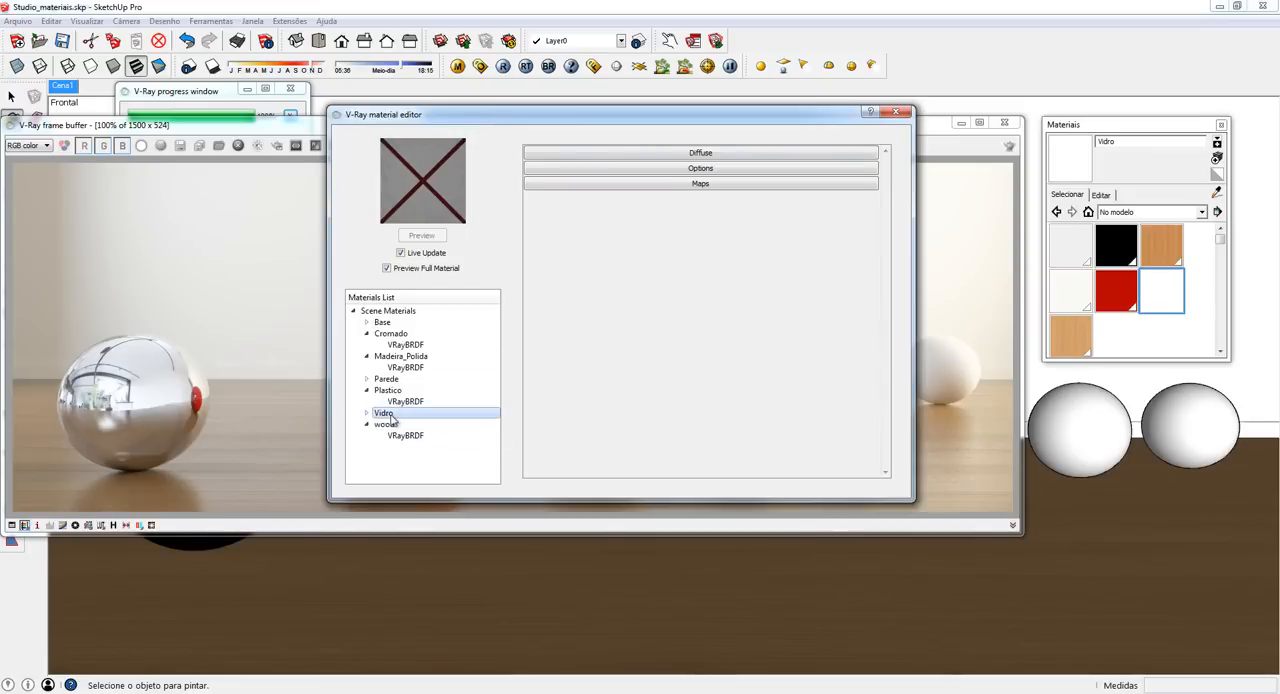
right_click(391, 415)
mouse_move(437, 427)
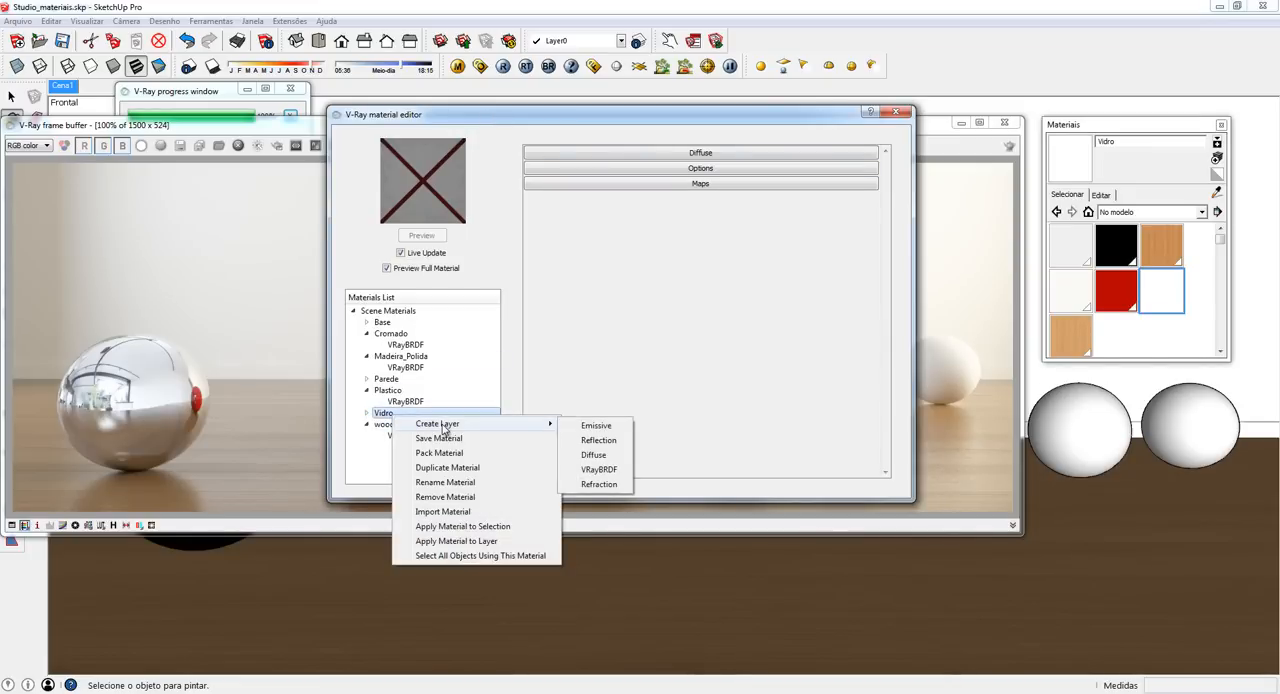
click(599, 470)
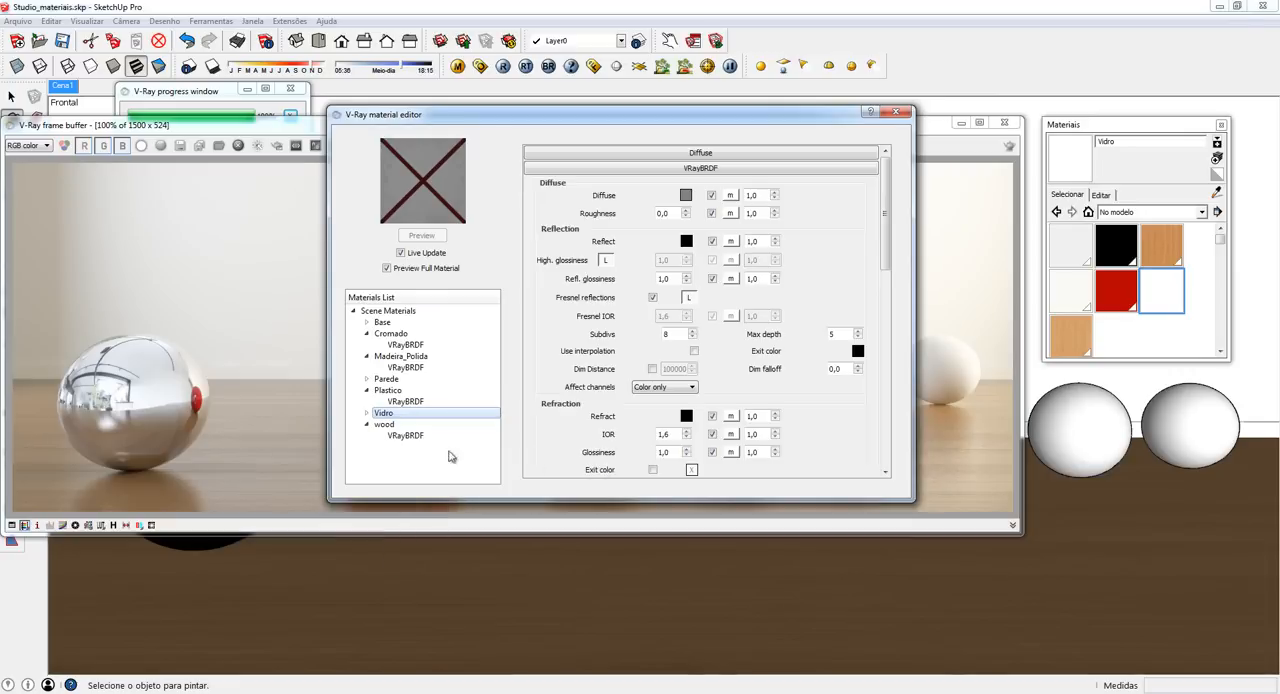
right_click(401, 425)
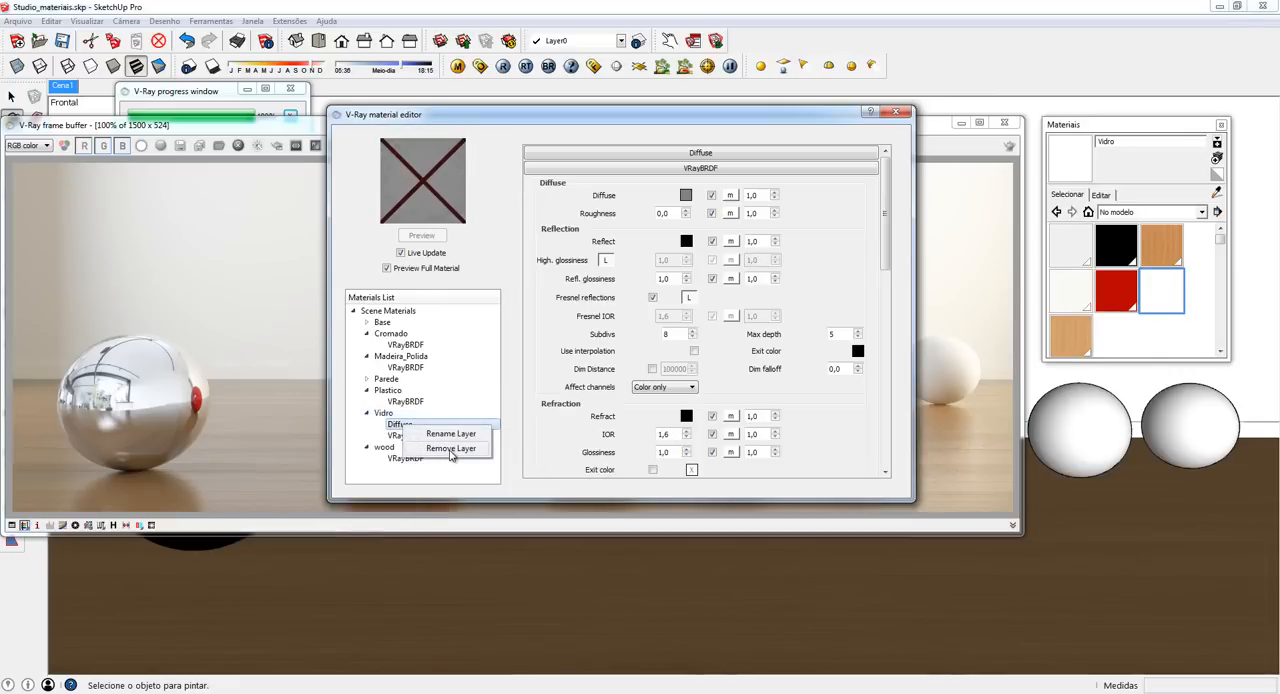
click(451, 448)
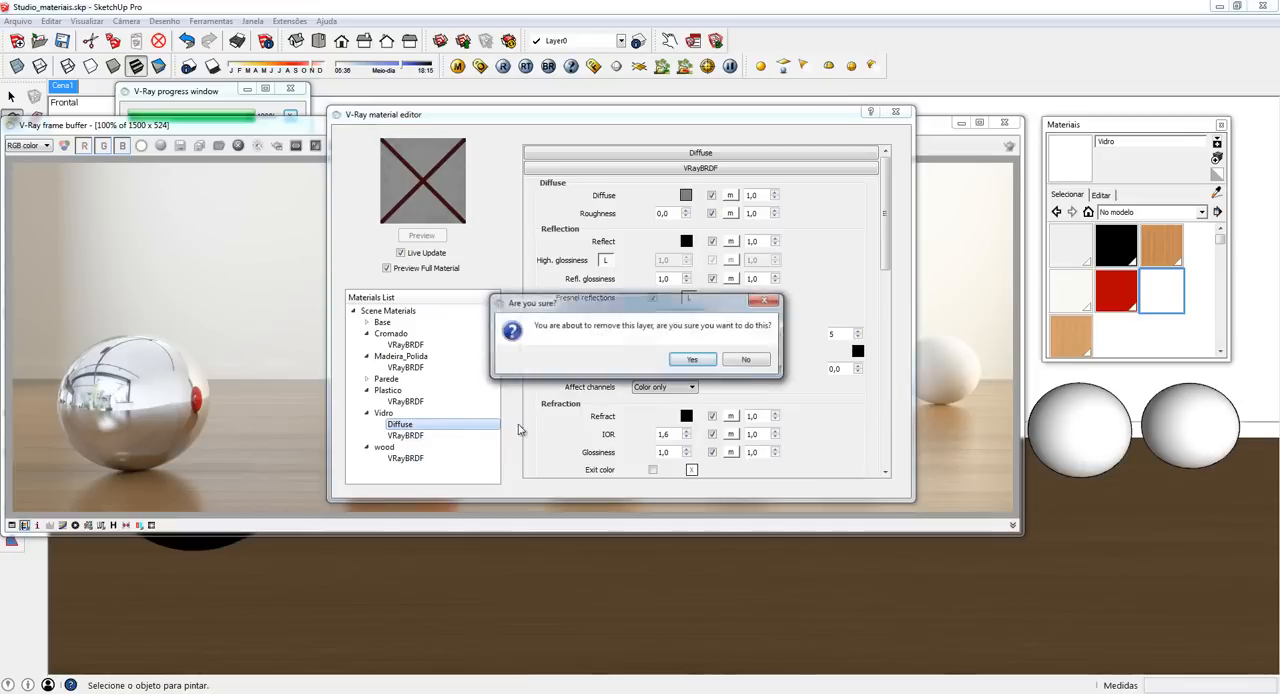
click(686, 368)
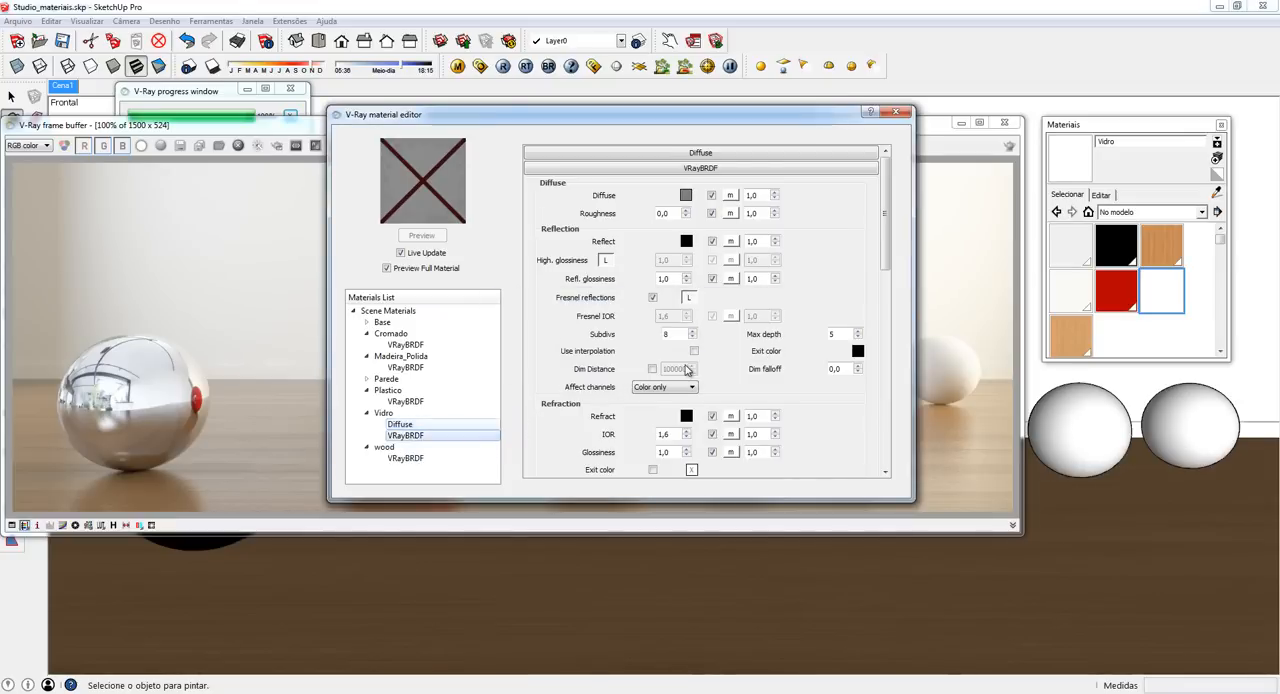
click(385, 413)
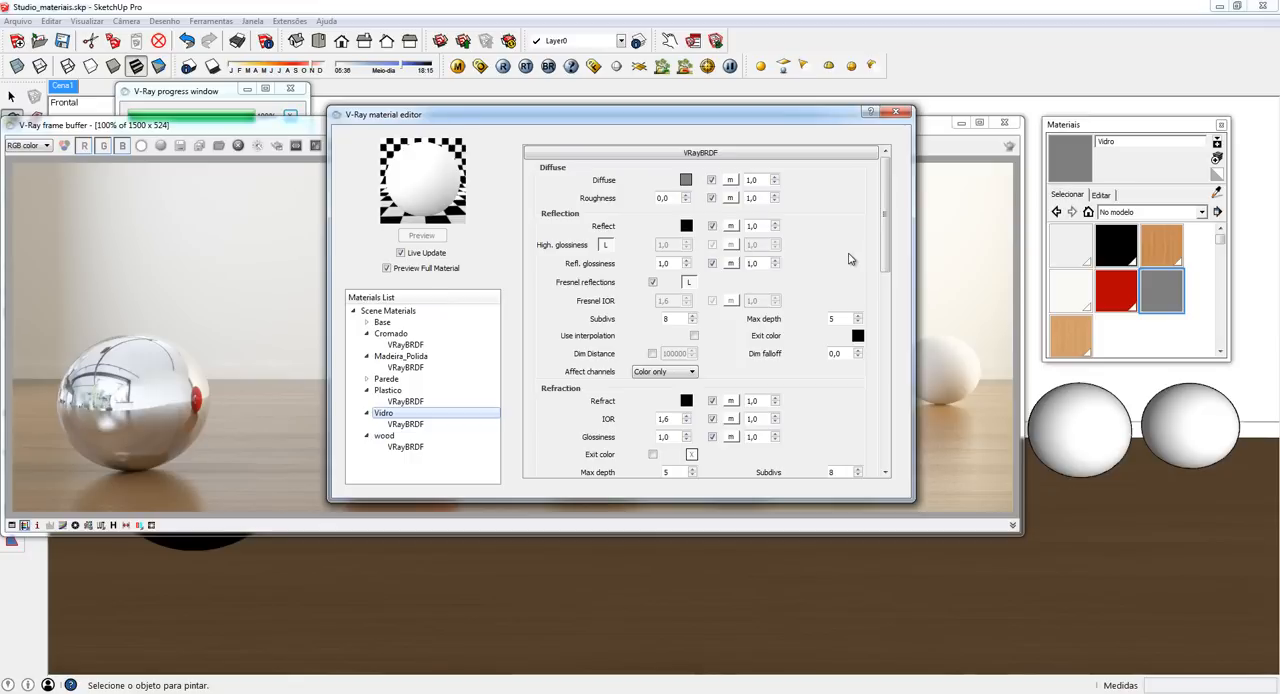
- Set the Vidro material's diffuse color to black and its reflection color to a grey with a value of 200
click(686, 181)
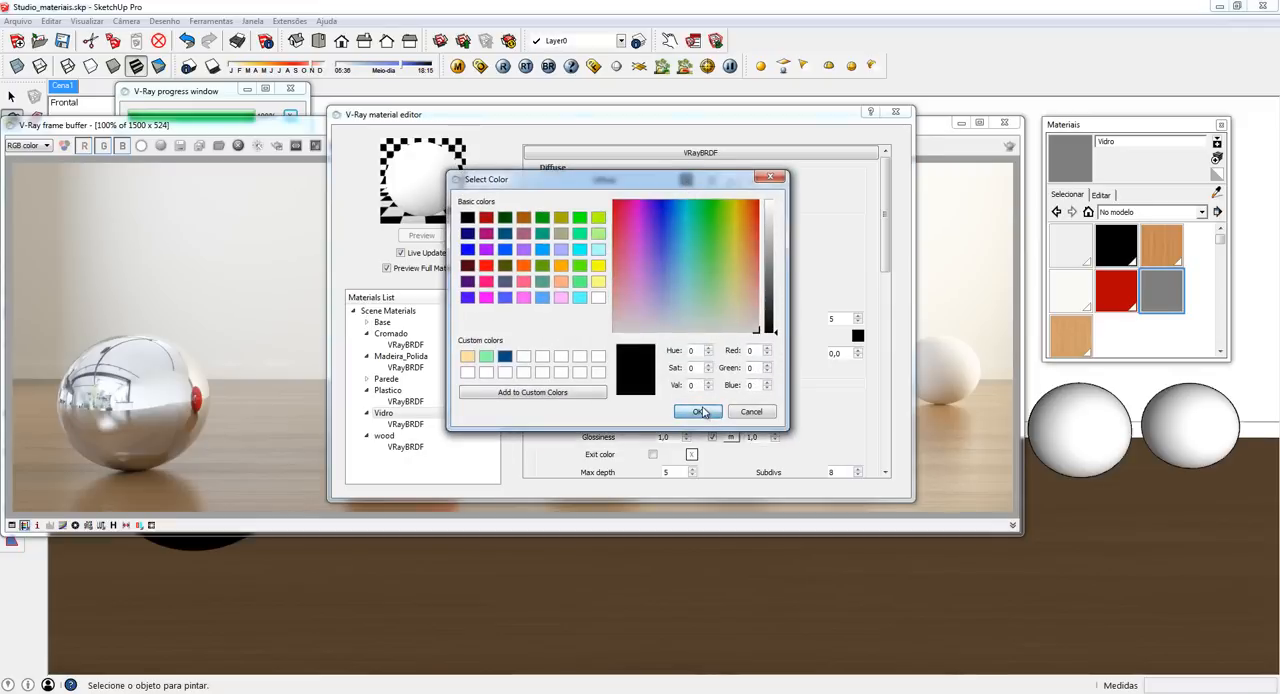
click(700, 412)
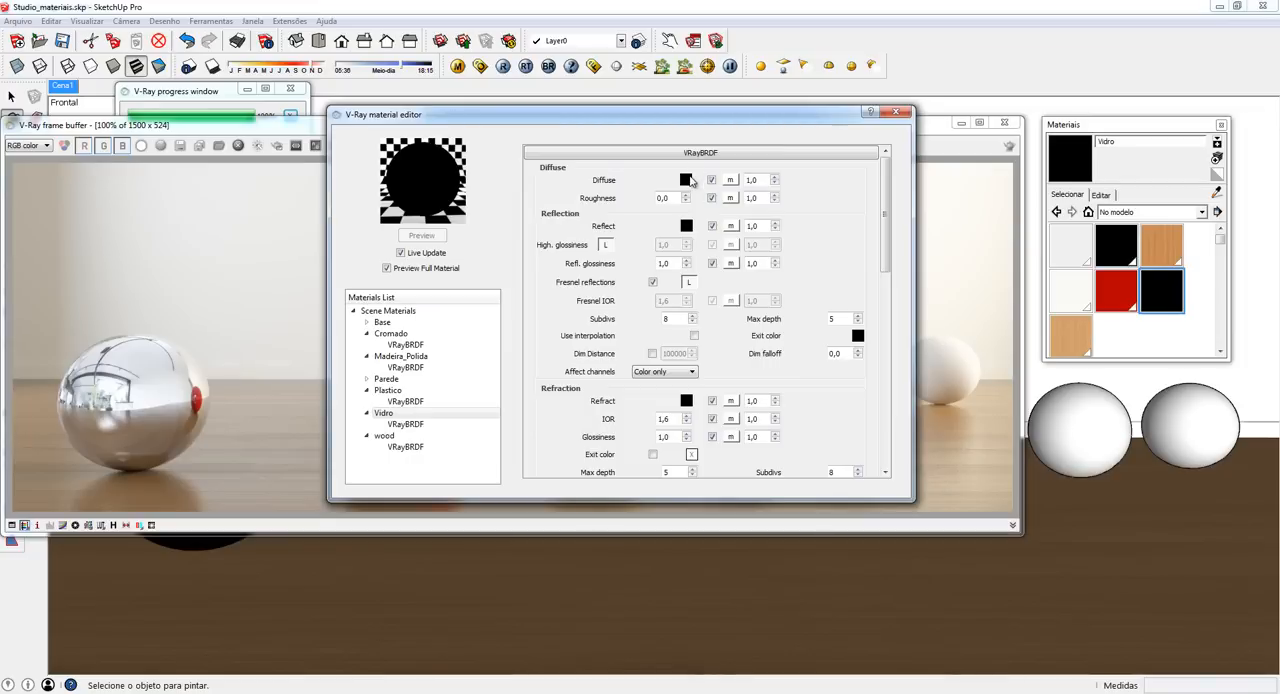
click(686, 227)
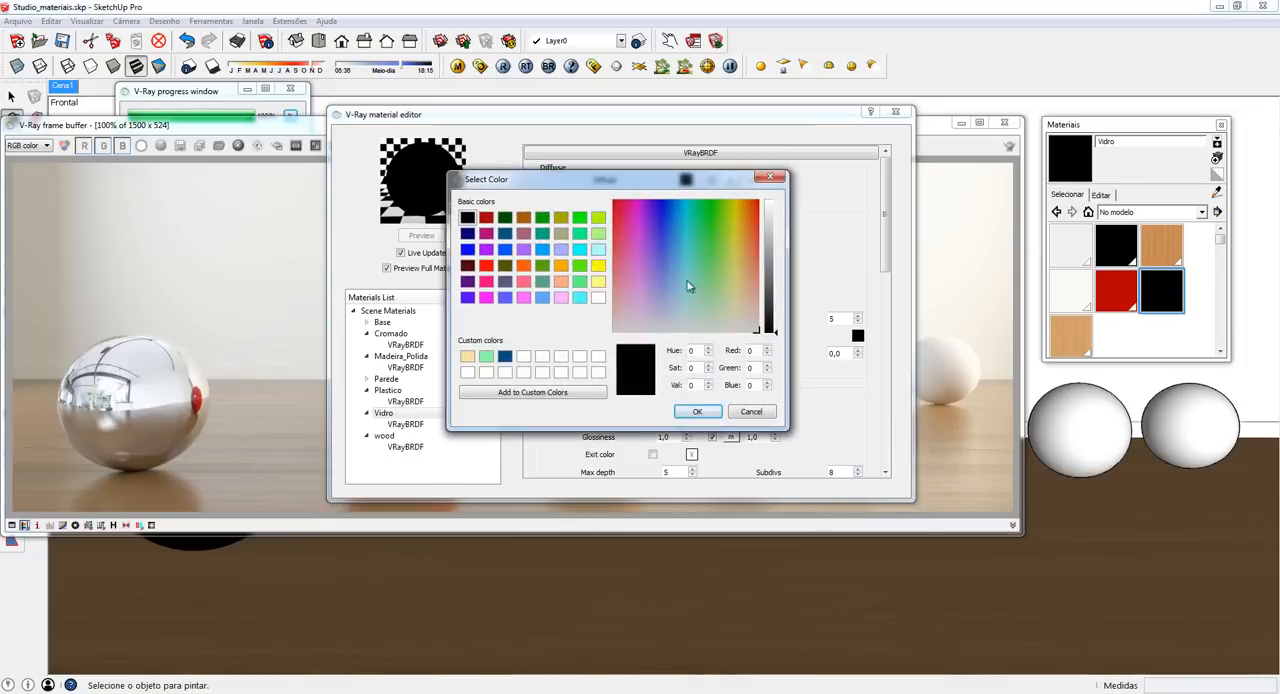
double_click(692, 385)
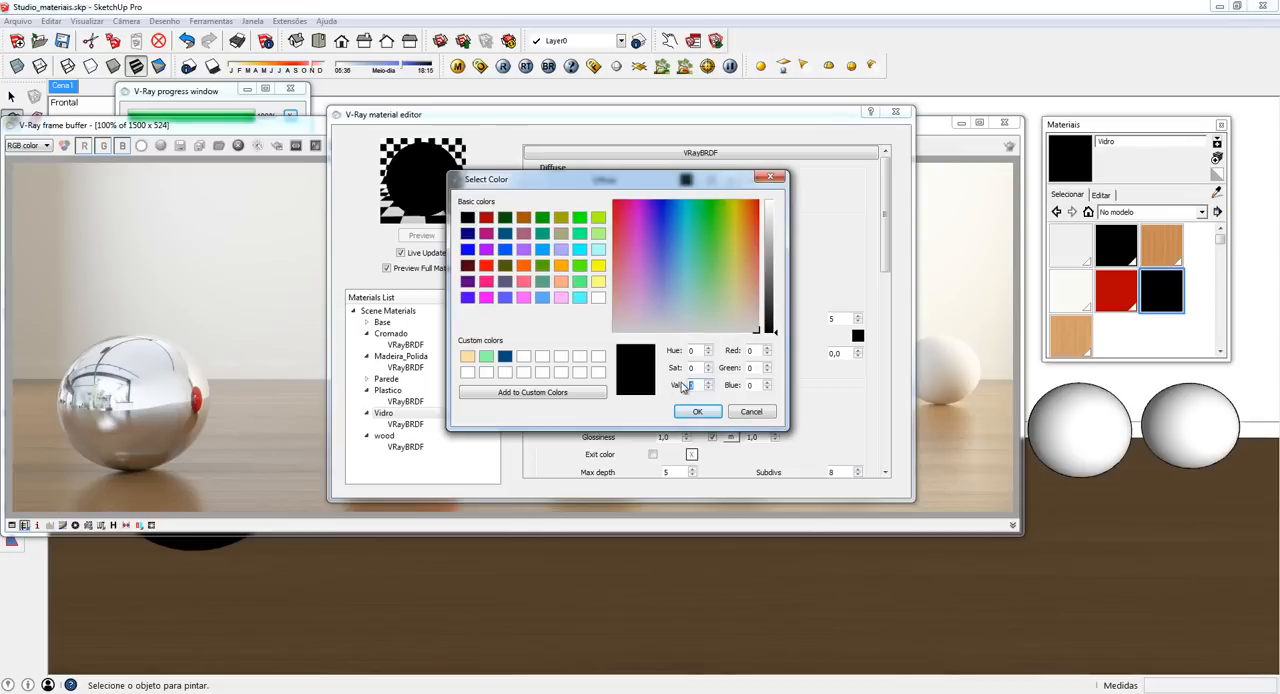
text(200)
click(701, 413)
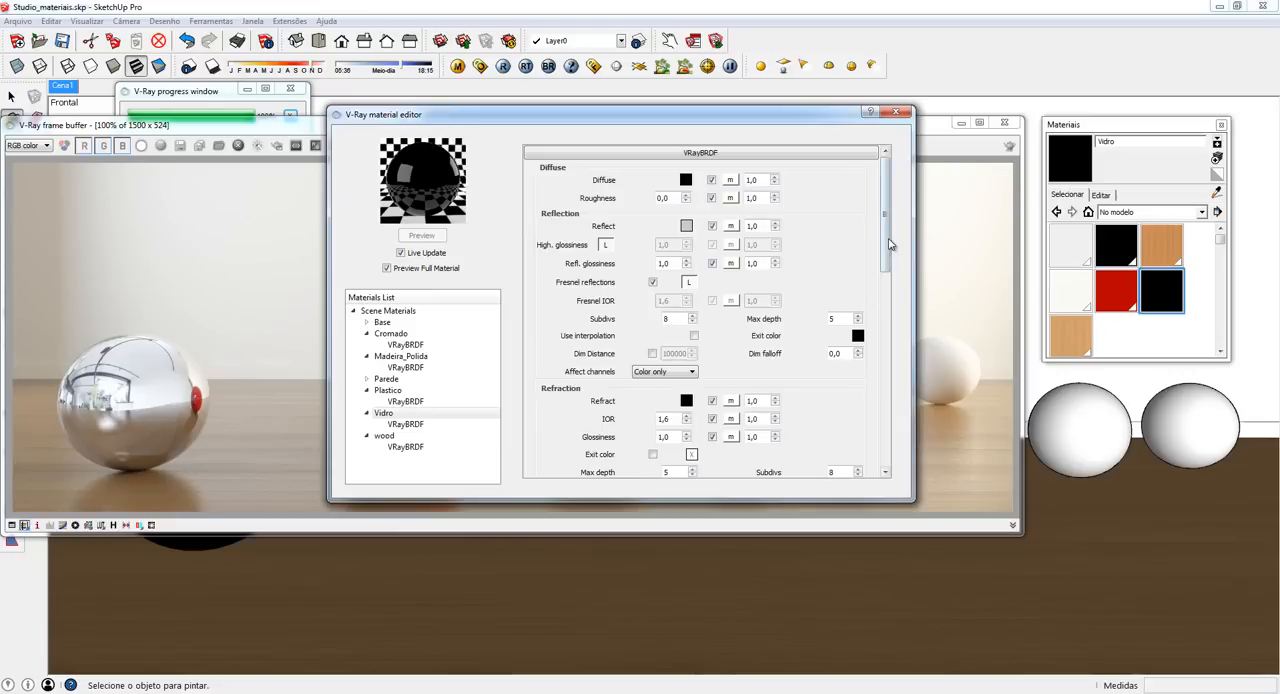
- Set the Vidro material's refraction color to a near-white grey with a value of 240
scroll(700, 360, down, 3)
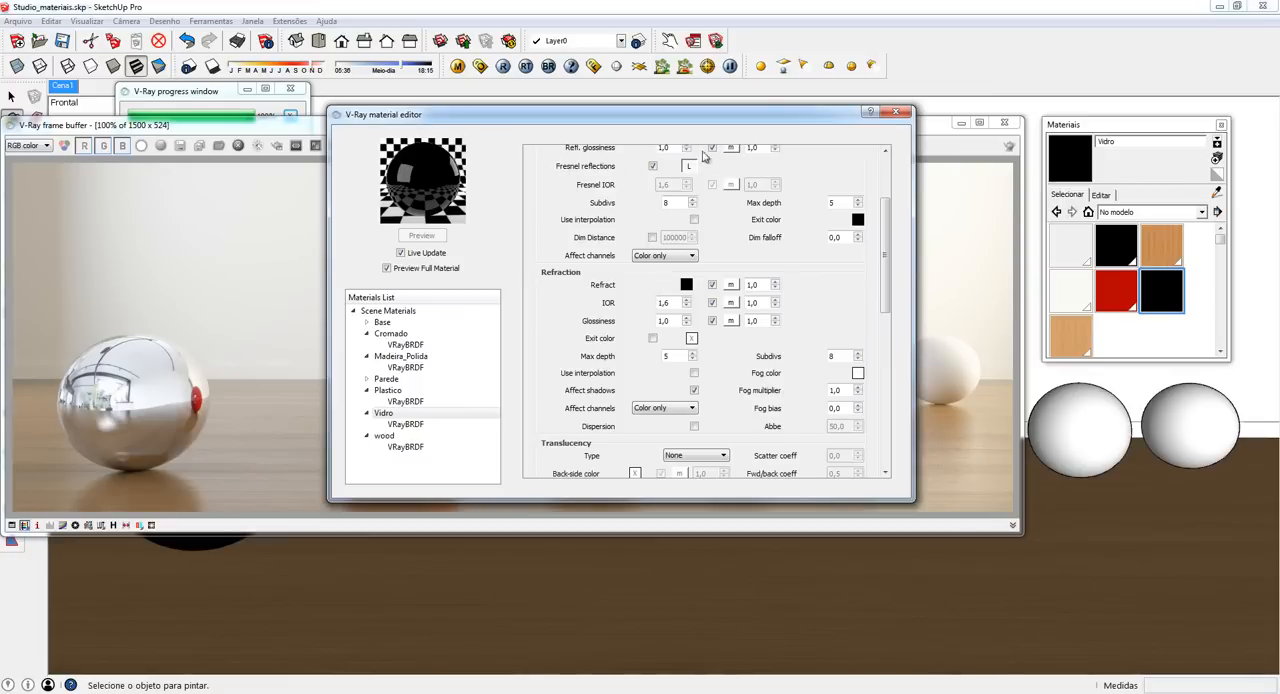
click(687, 285)
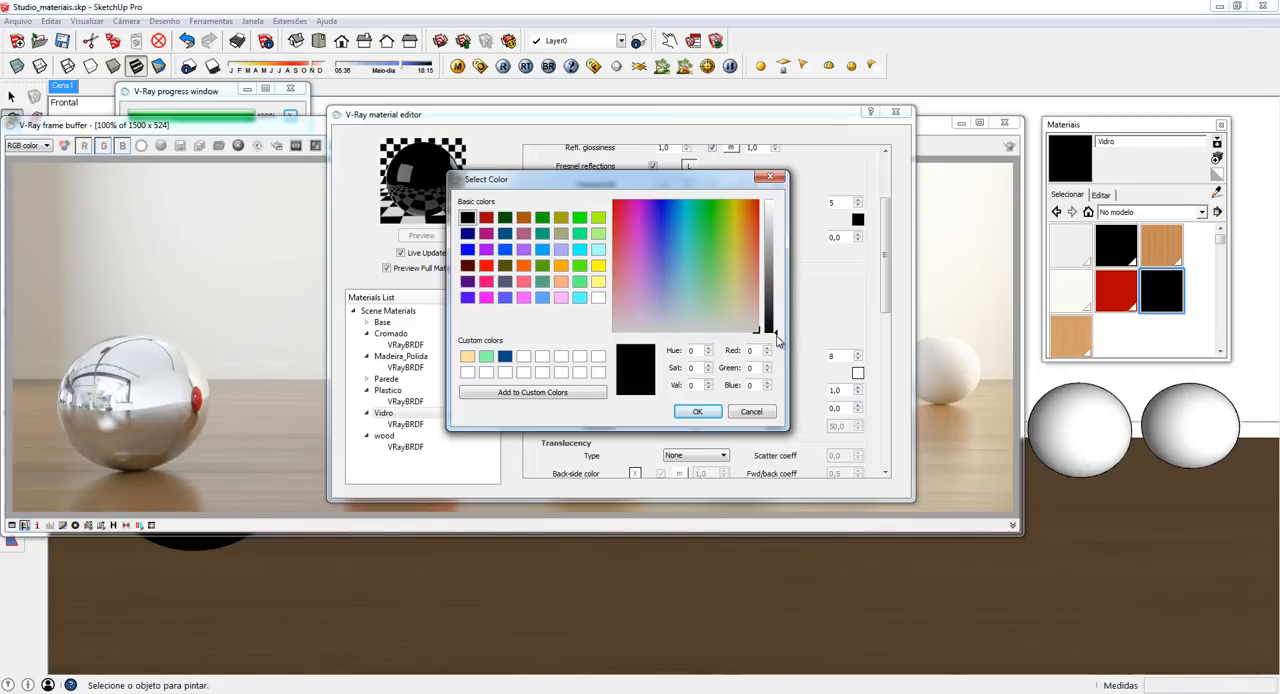
drag(777, 333, 777, 216)
drag(779, 203, 778, 203)
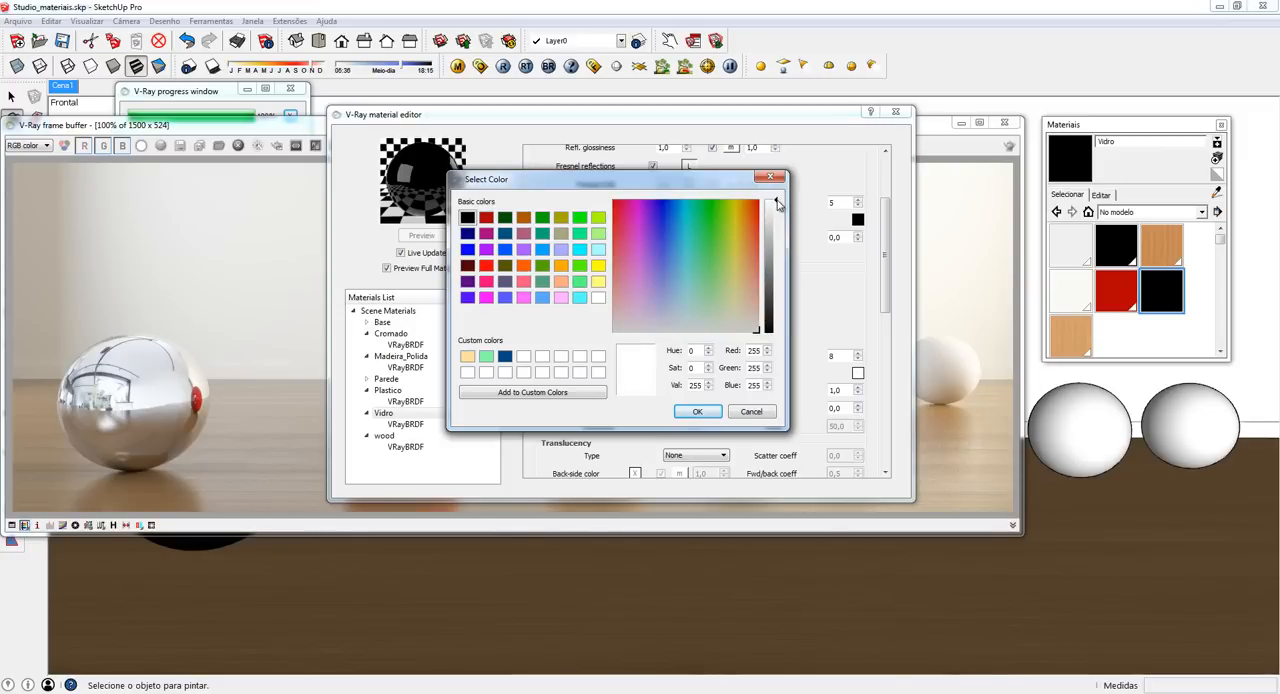
drag(778, 203, 782, 200)
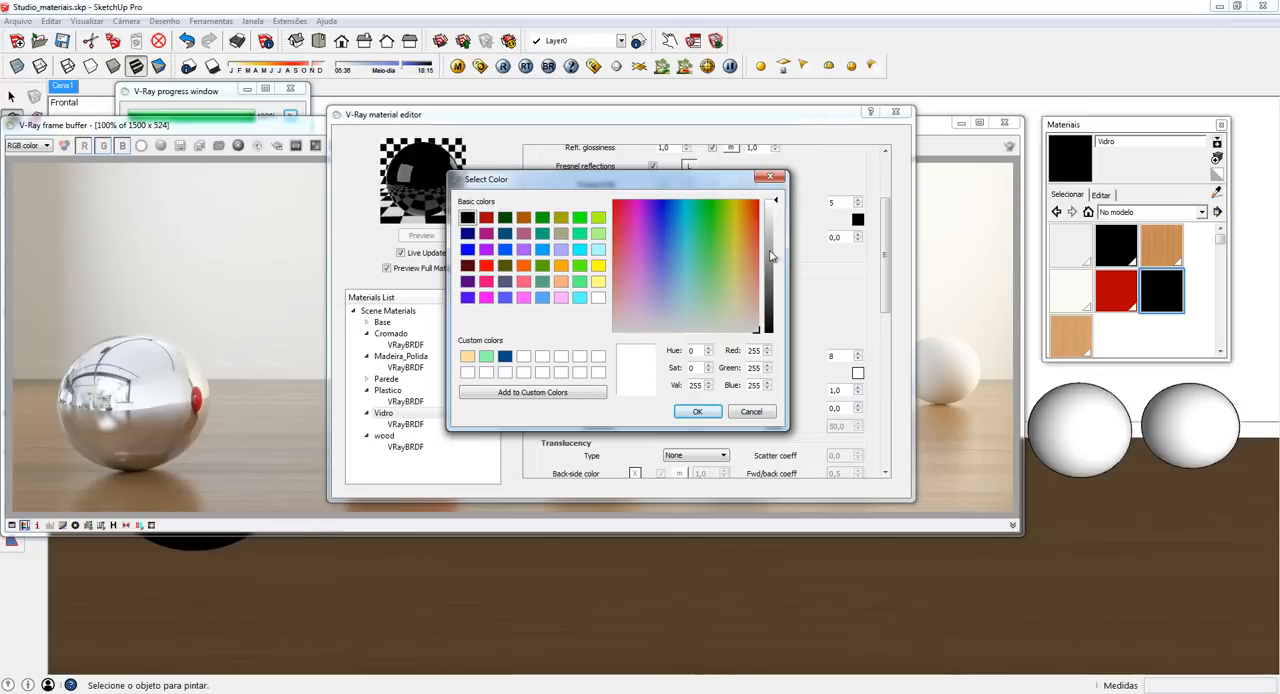
double_click(700, 386)
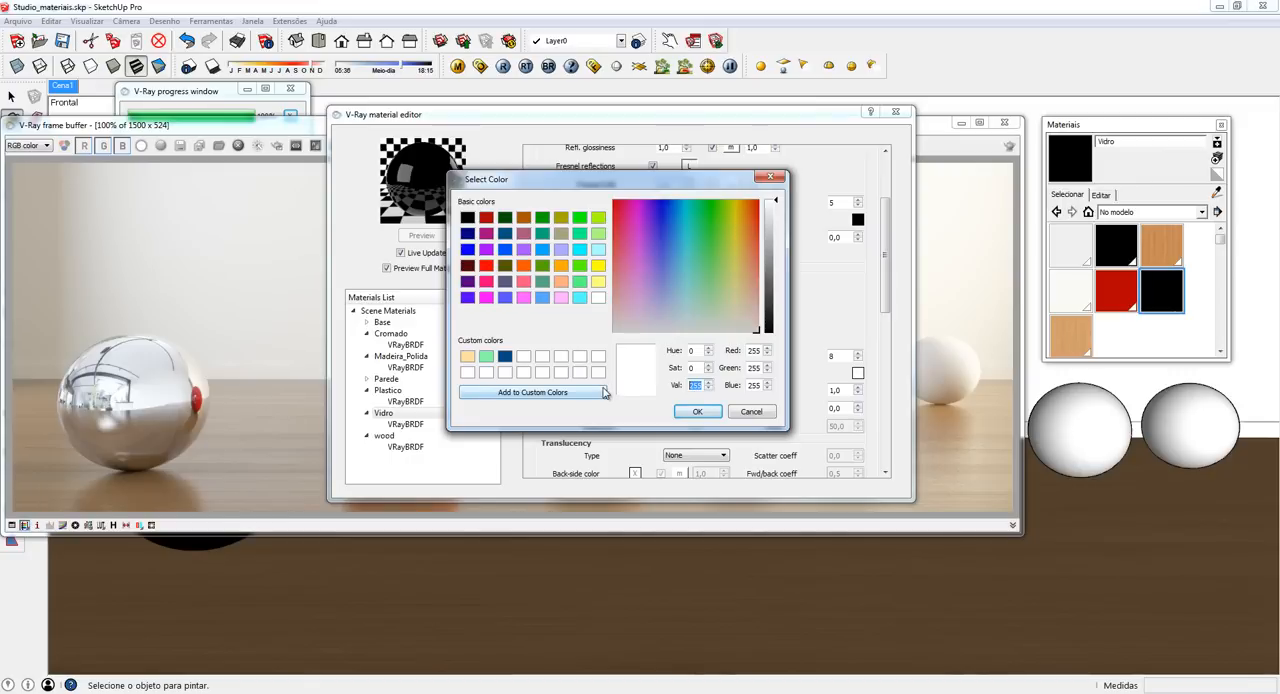
text(240)
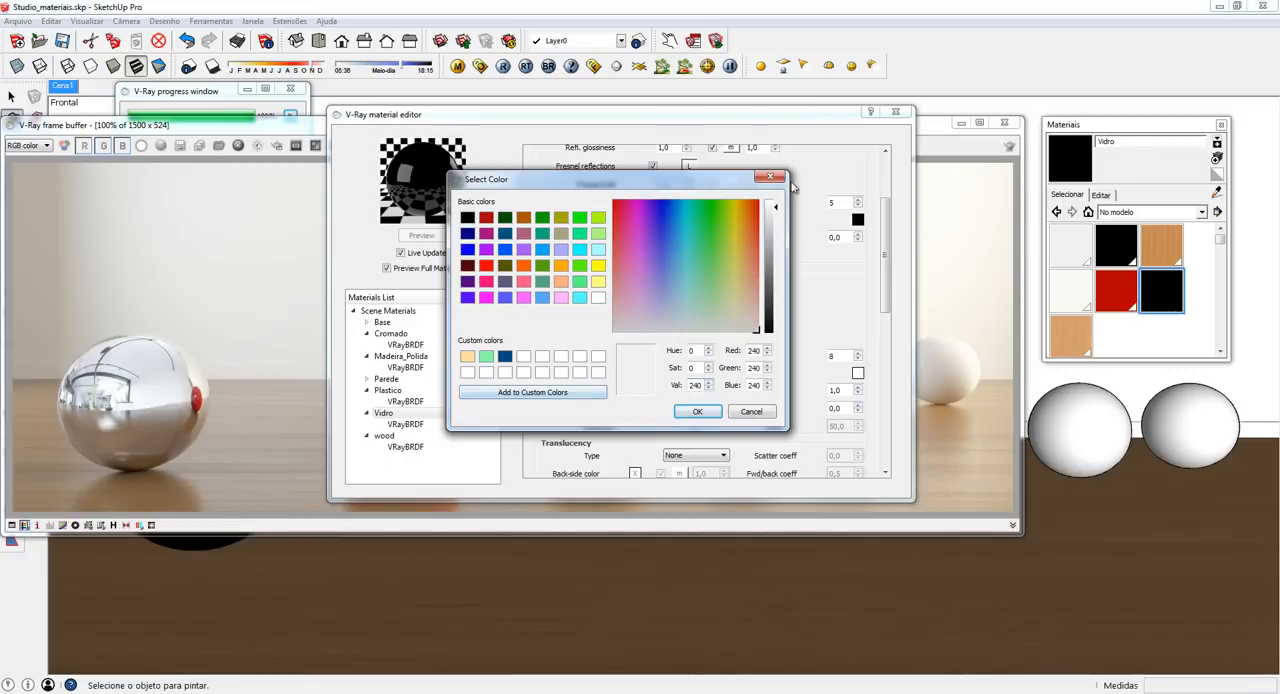
click(699, 413)
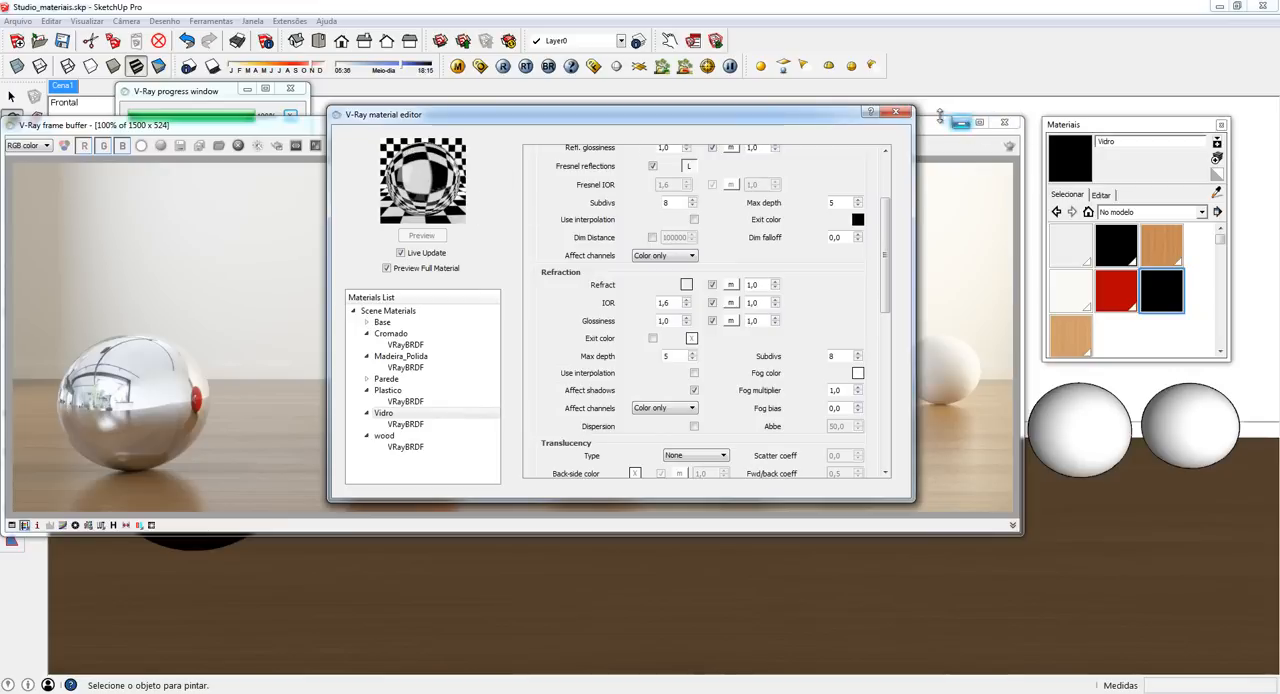
- Close the material editor, apply the Vidro material to the fourth sphere and bring back the render frame buffer
click(897, 111)
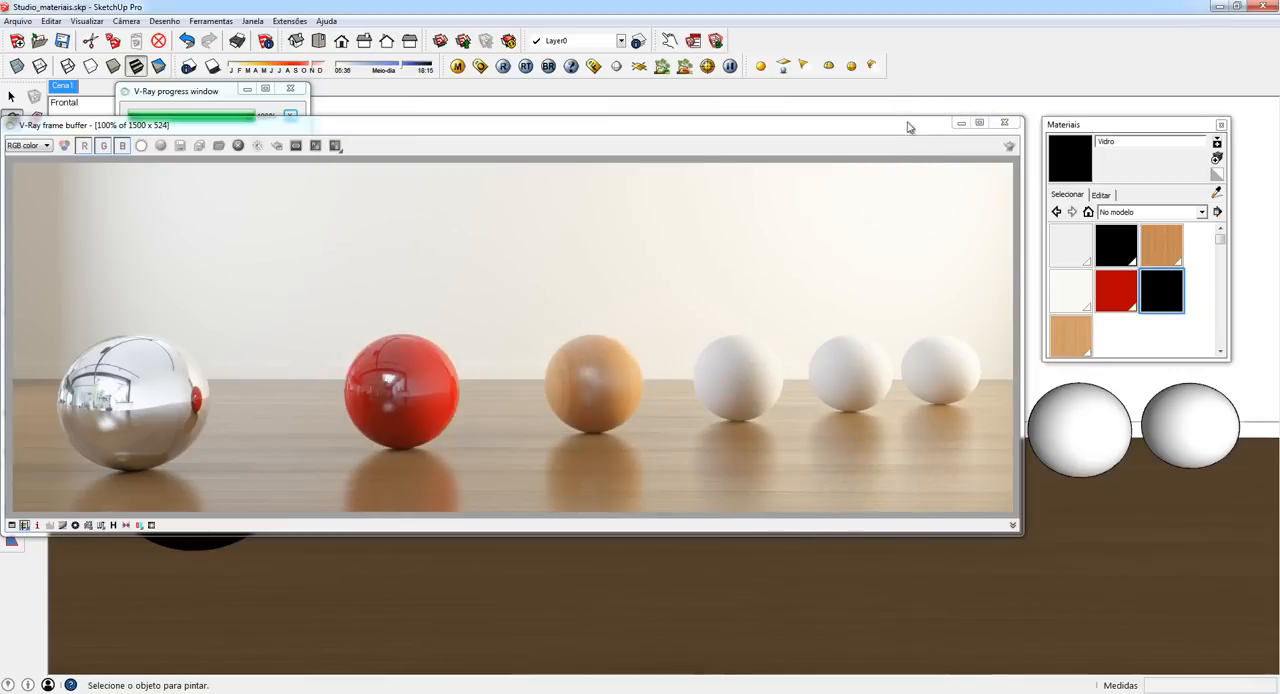
click(961, 122)
click(594, 66)
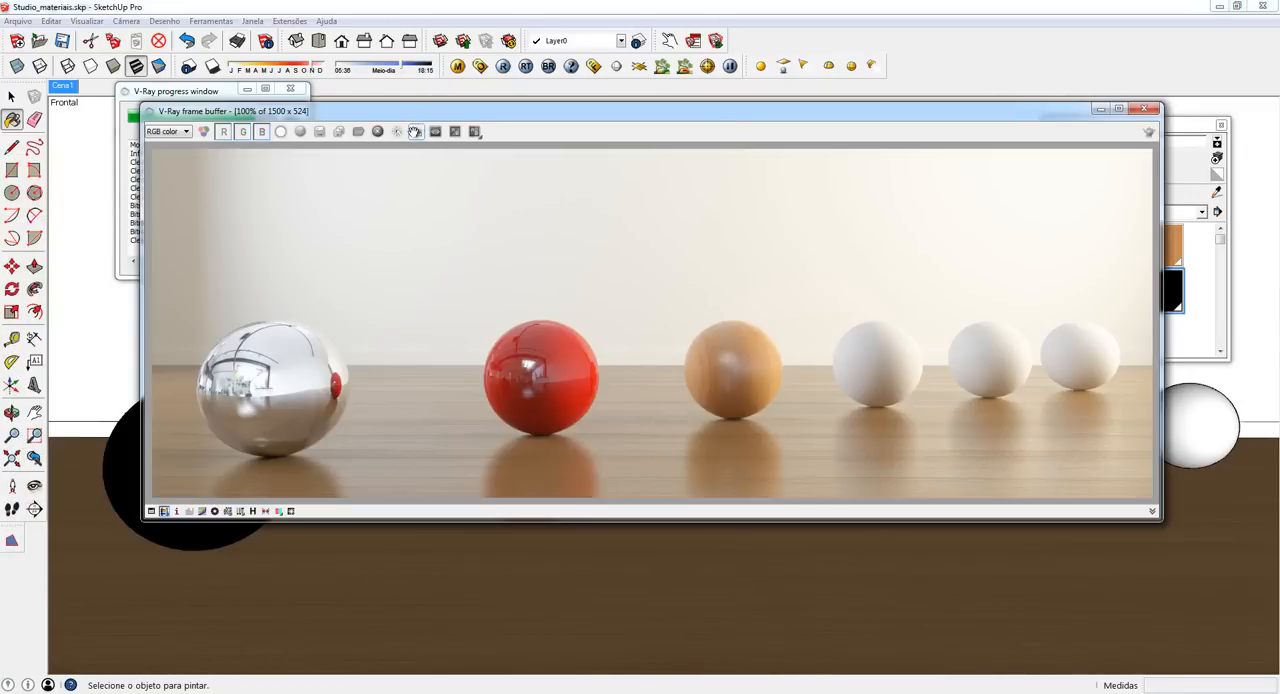
- Render only a region around the fourth sphere to check the glass, and close the frame buffer
click(415, 131)
drag(696, 295, 760, 394)
mouse_move(805, 290)
mouse_down()
mouse_move(940, 446)
mouse_move(936, 436)
mouse_up()
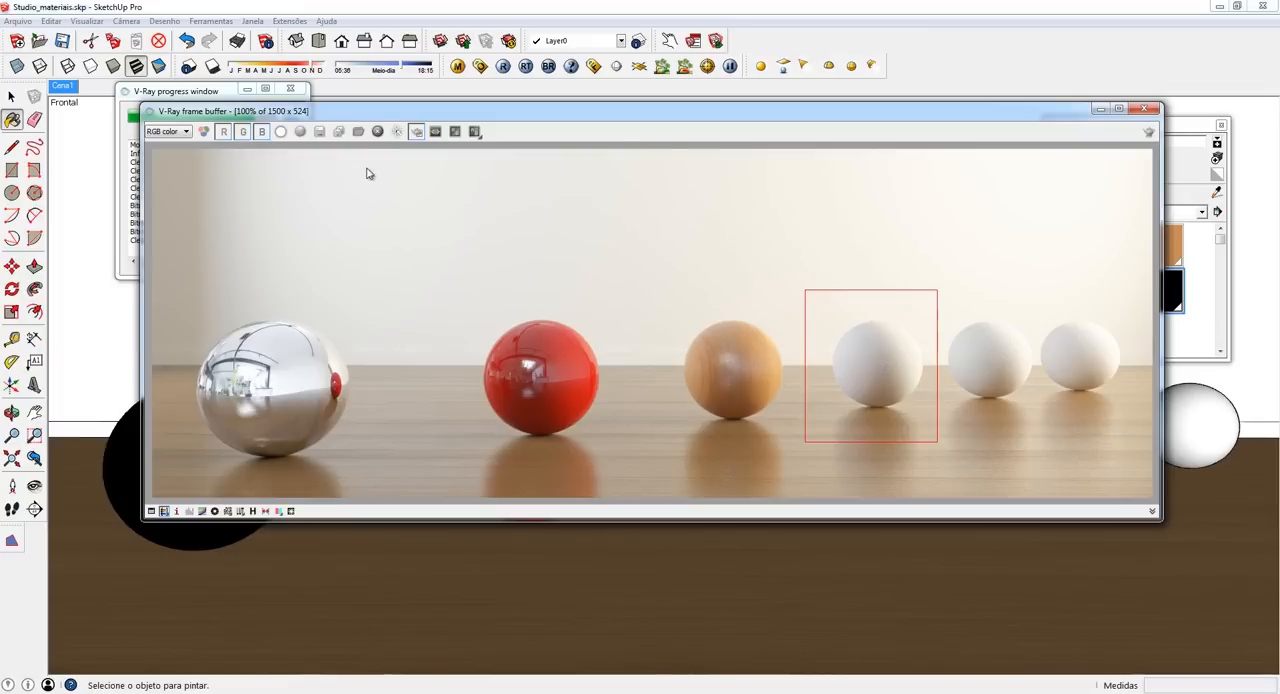
click(1150, 134)
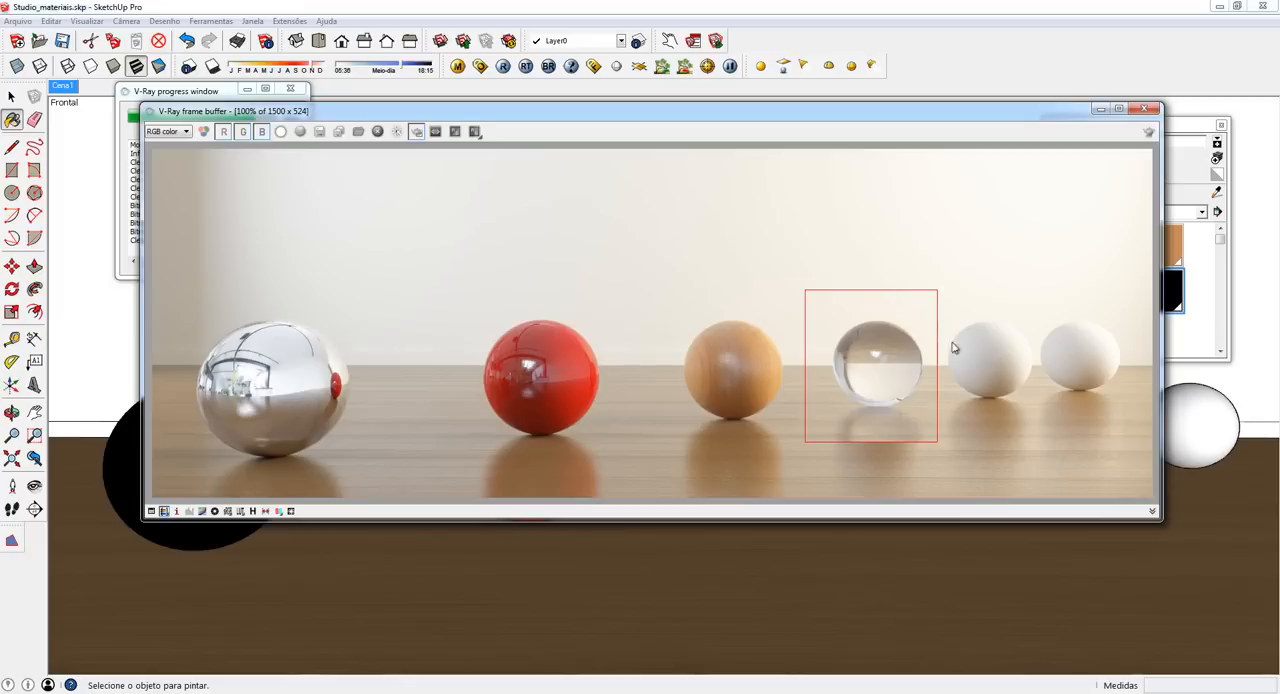
click(1146, 109)
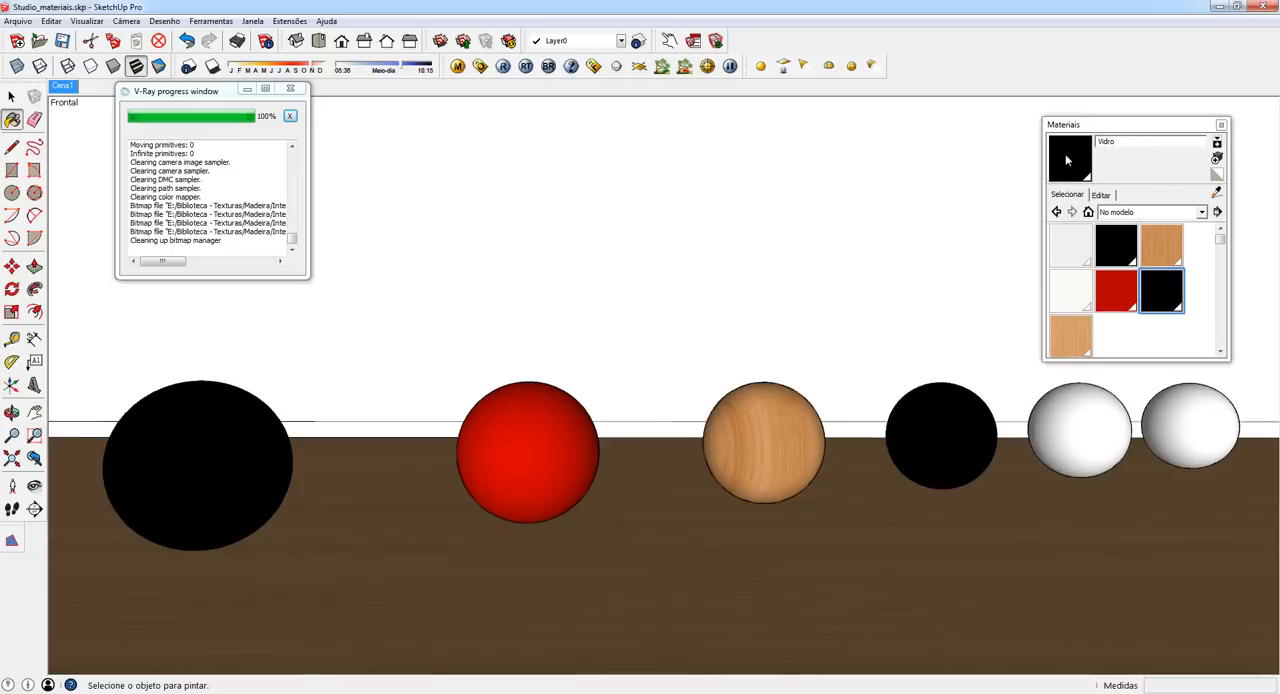
- Create a new material named Vidro_Azul, keeping its black base color
click(1216, 160)
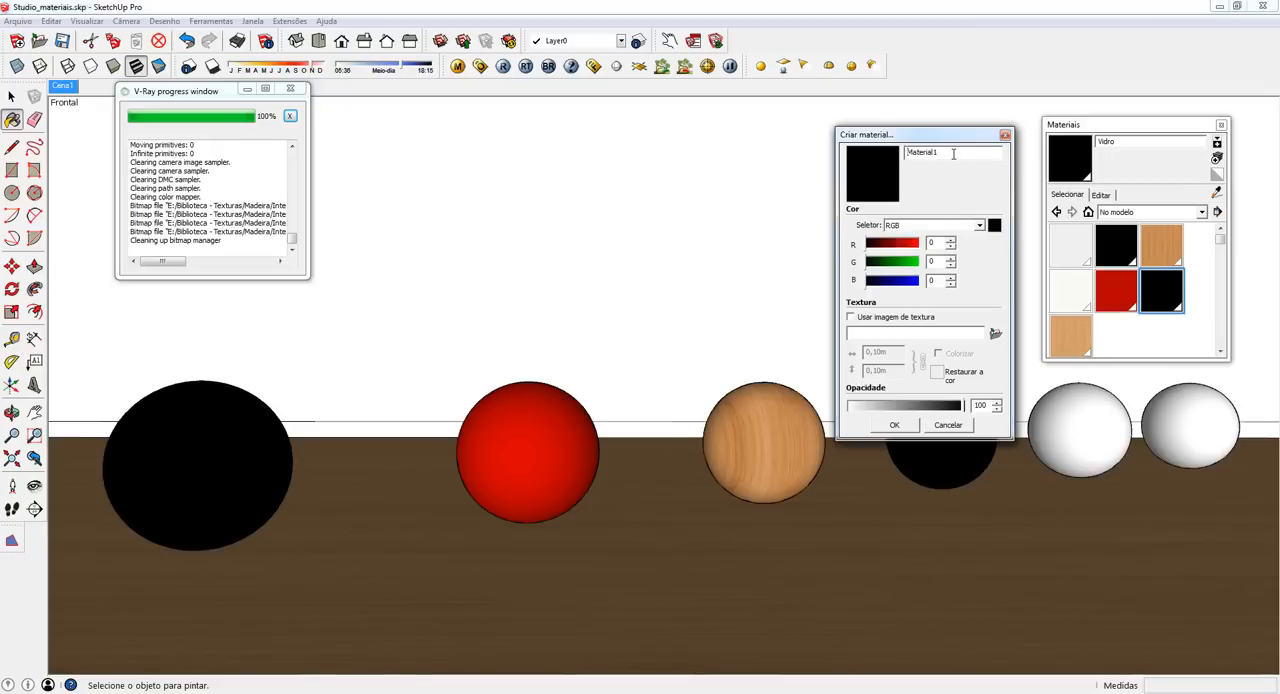
double_click(906, 152)
text(Vidro_Azul)
click(894, 426)
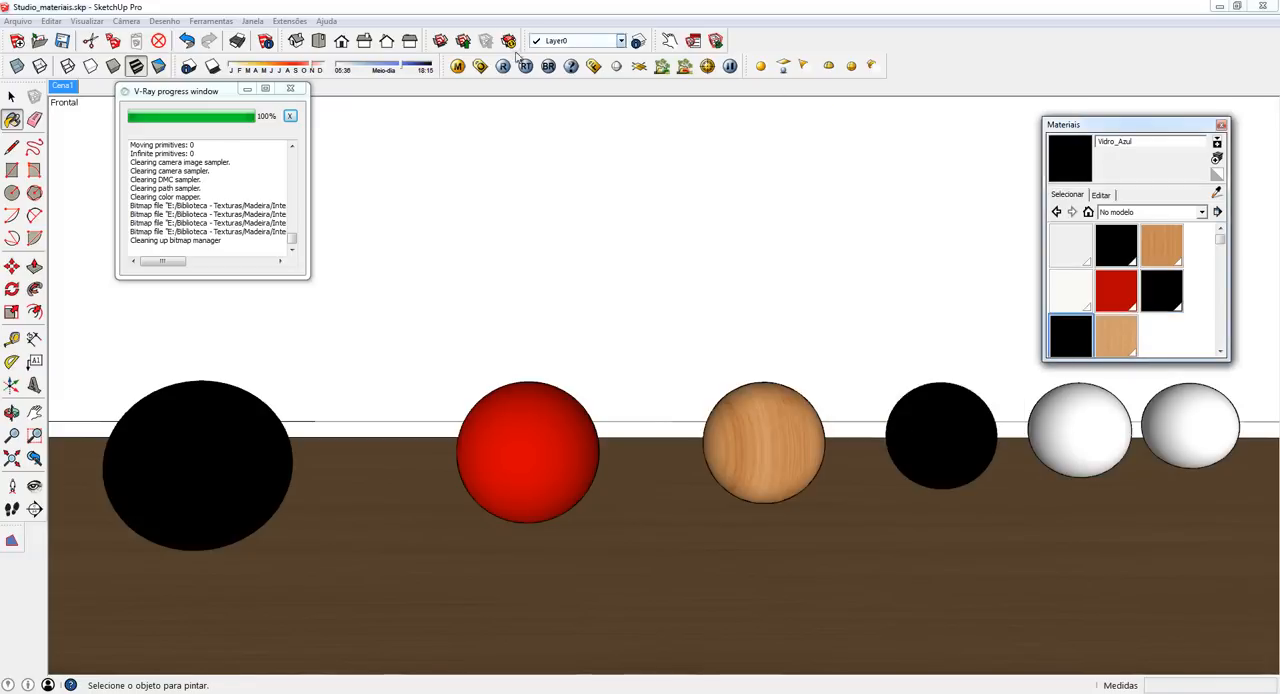
- Open the V-Ray material editor on Vidro_Azul and apply the material to the fifth sphere
click(457, 66)
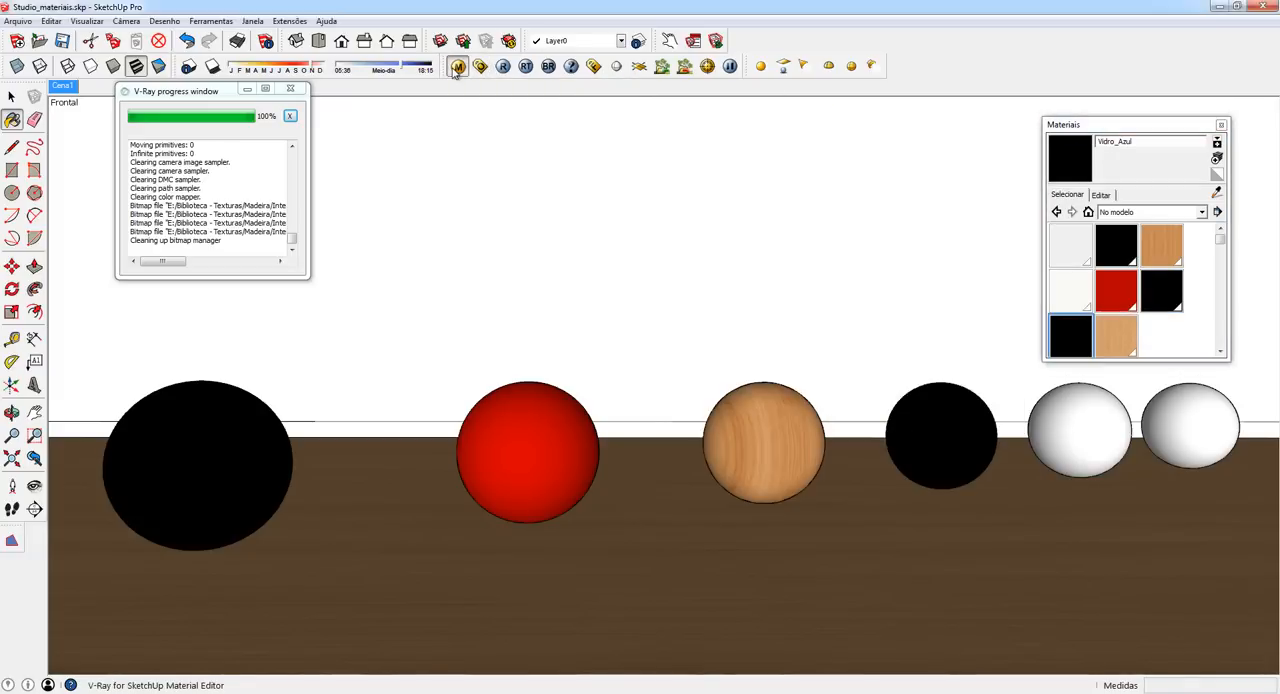
drag(474, 114, 450, 106)
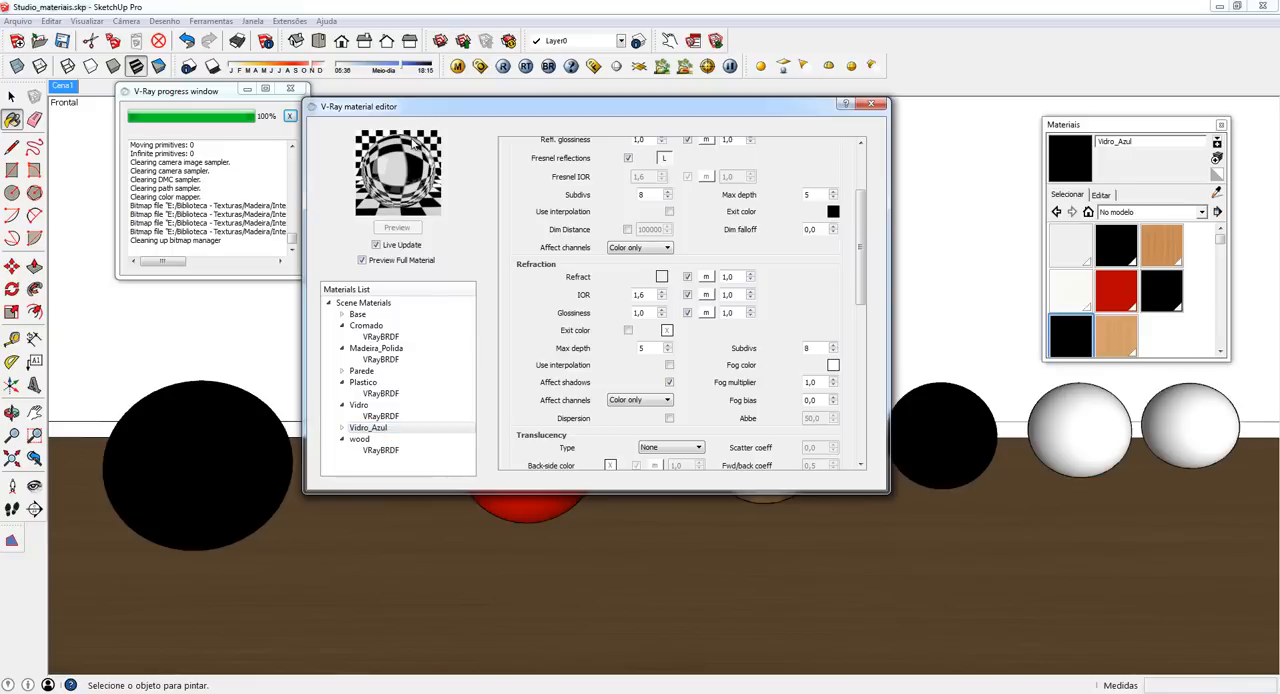
drag(866, 226, 870, 168)
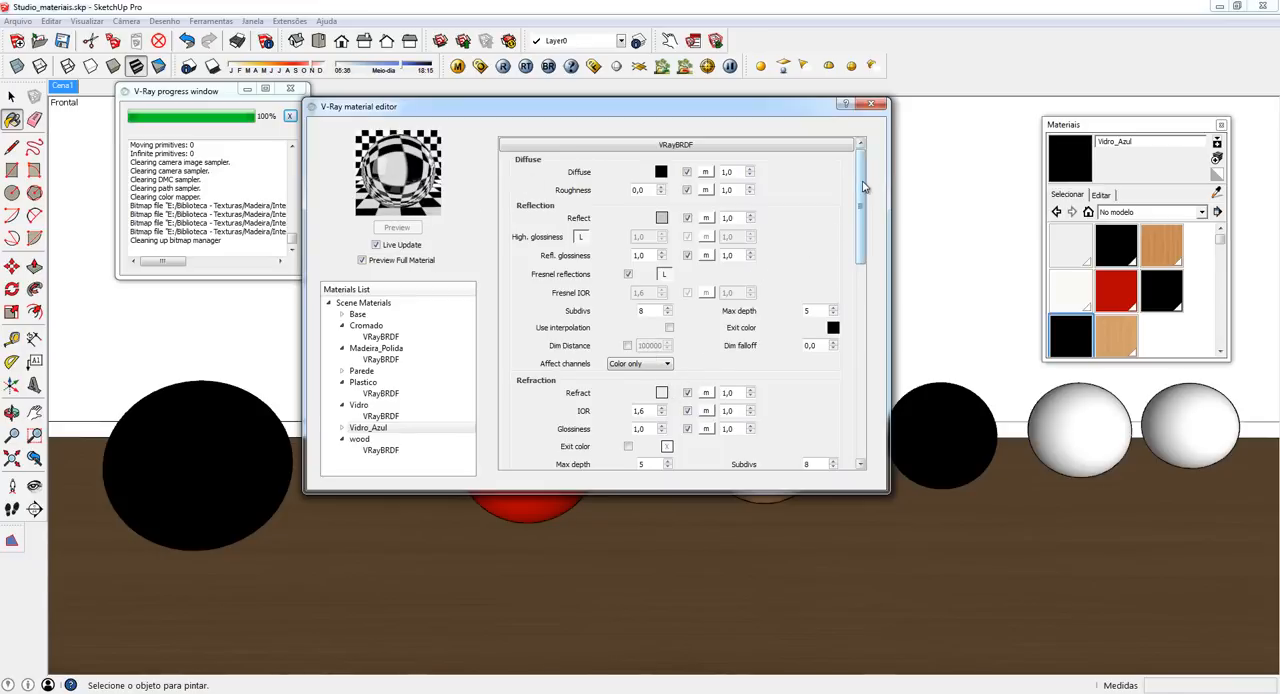
drag(862, 187, 862, 210)
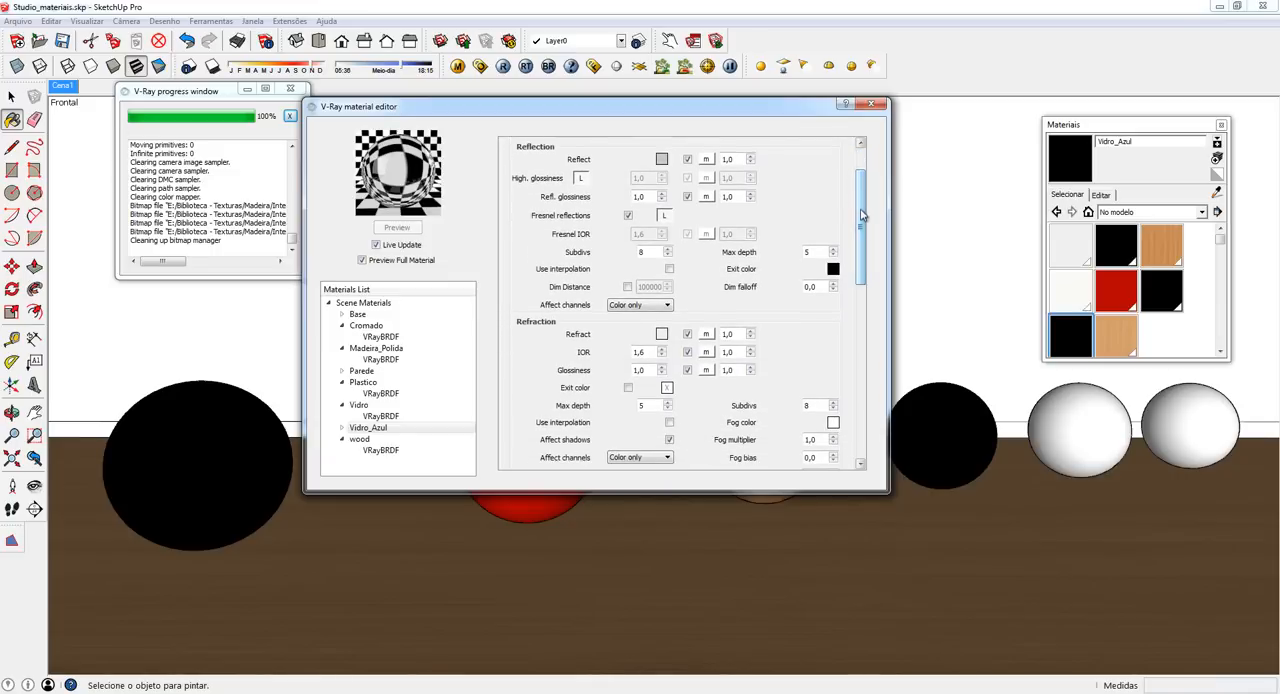
click(1087, 411)
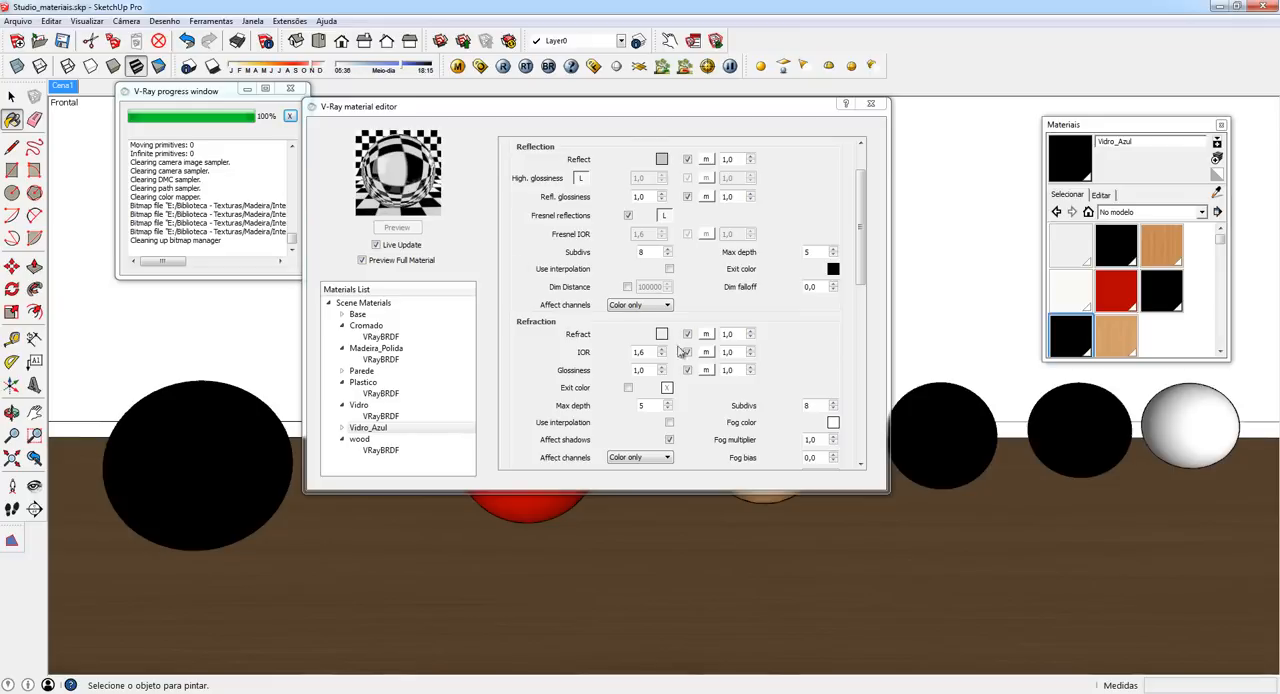
- Set the Vidro_Azul refraction fog color to a very pale blue with RGB 242, 250, 255
scroll(863, 249, down, 2)
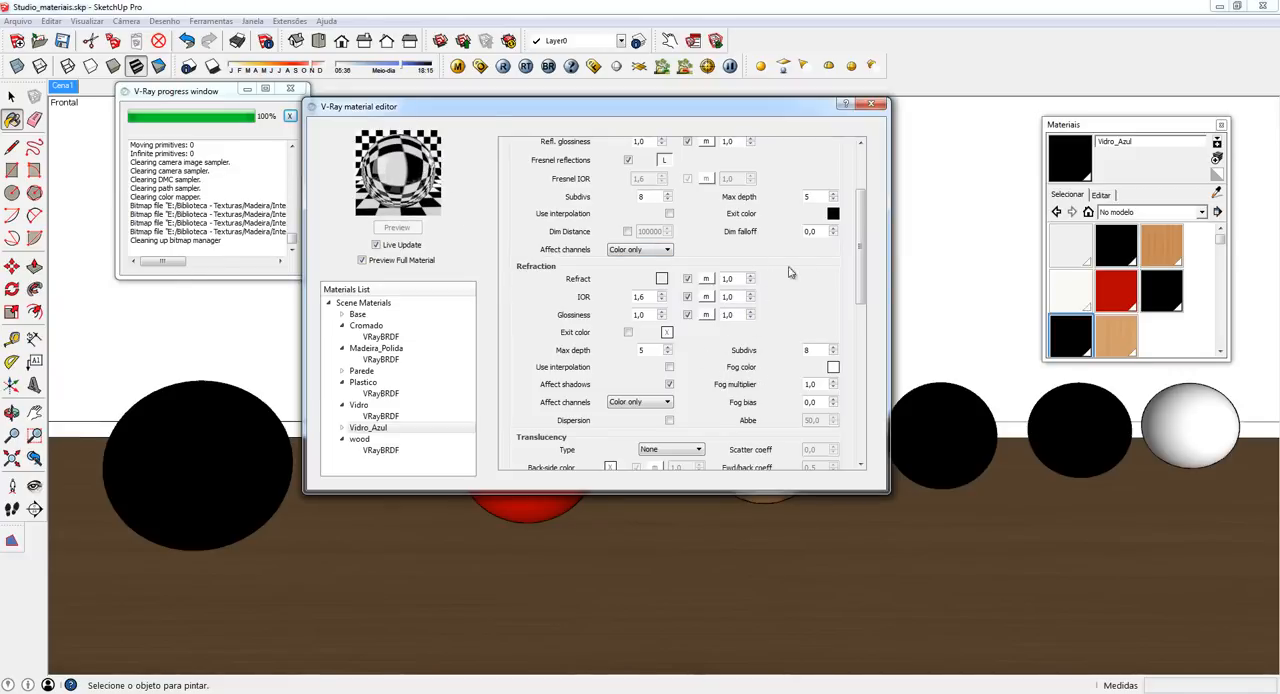
click(833, 368)
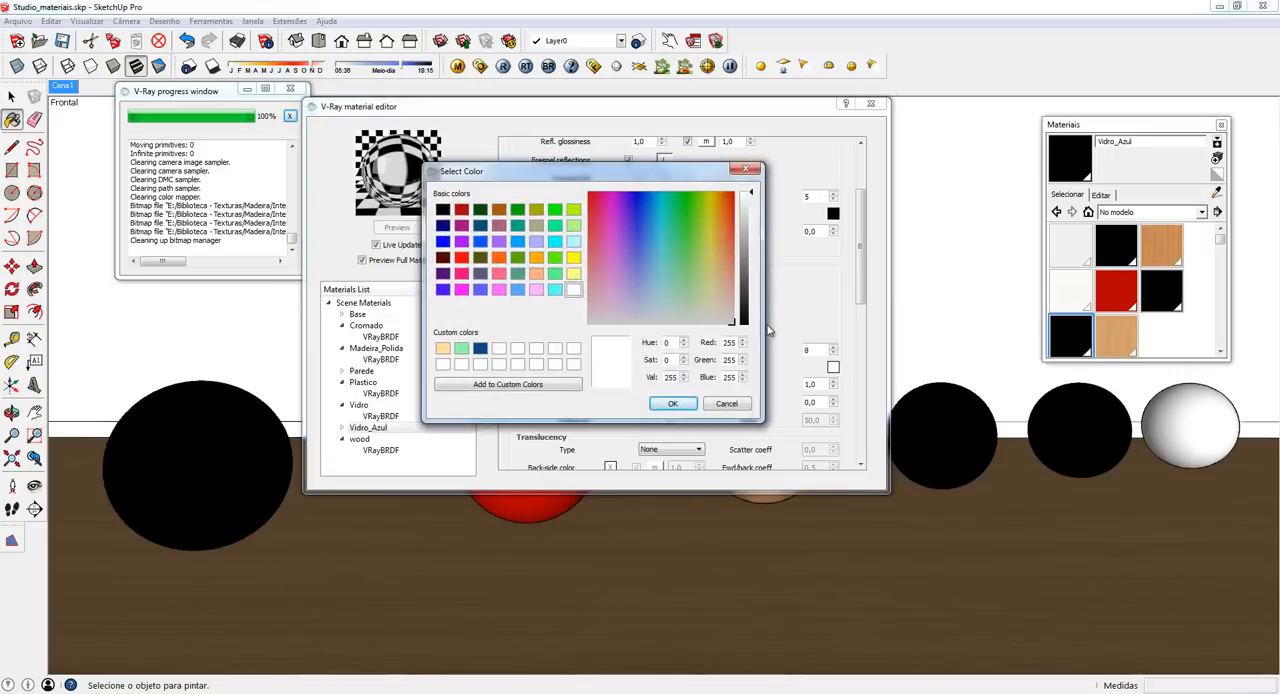
click(652, 197)
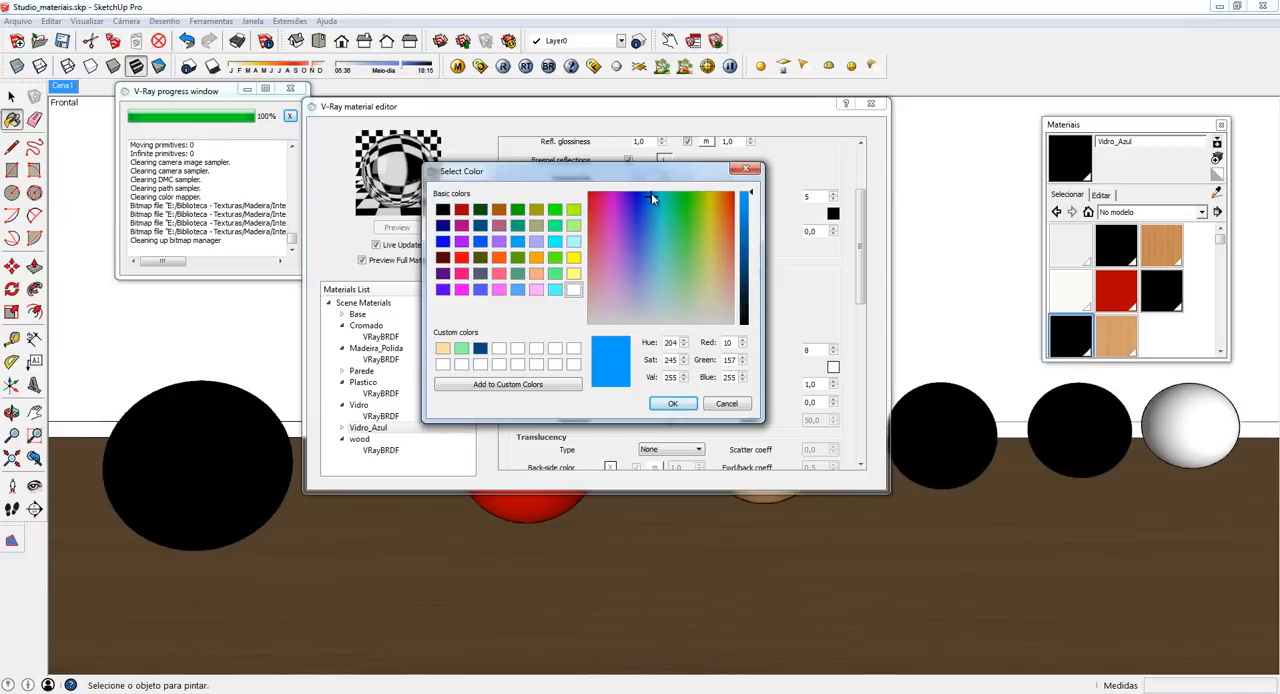
drag(651, 197, 651, 318)
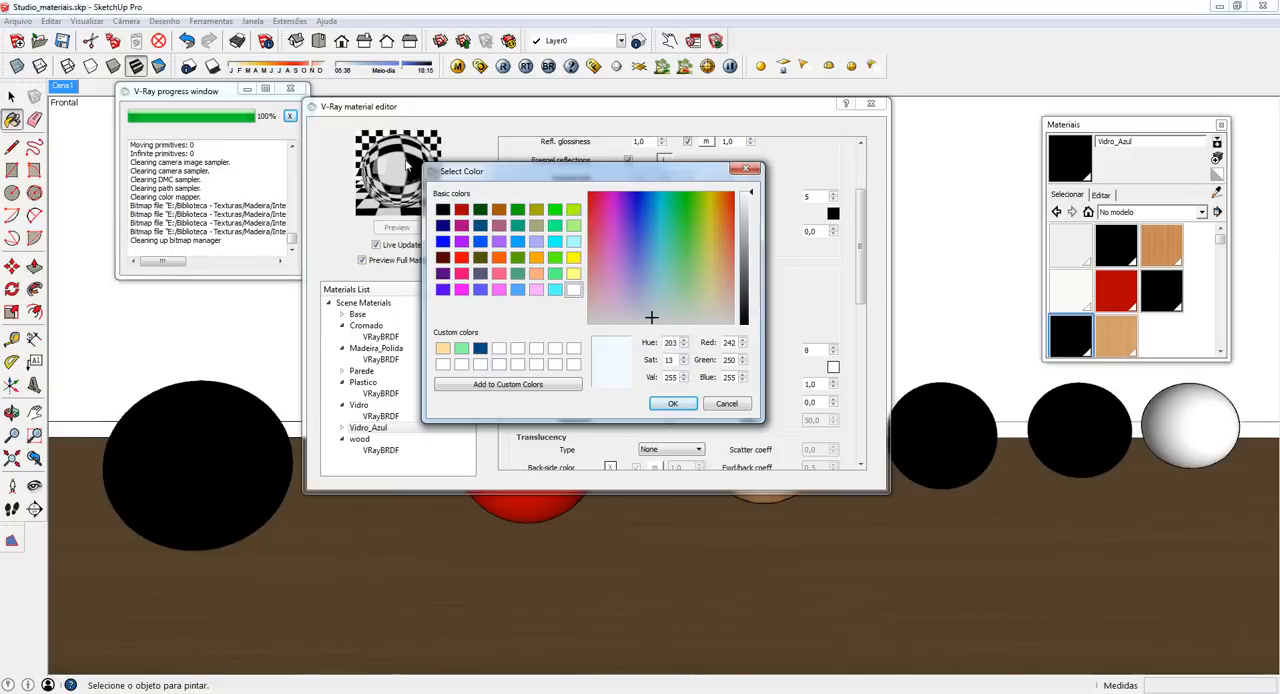
click(673, 404)
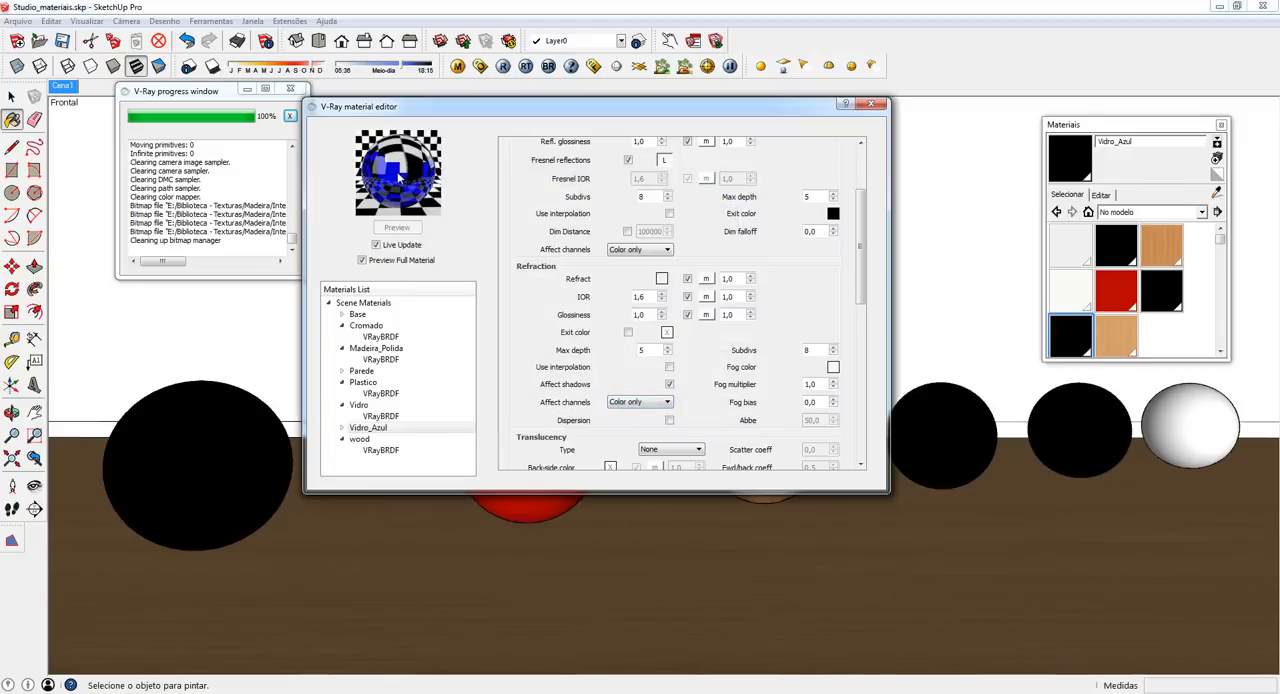
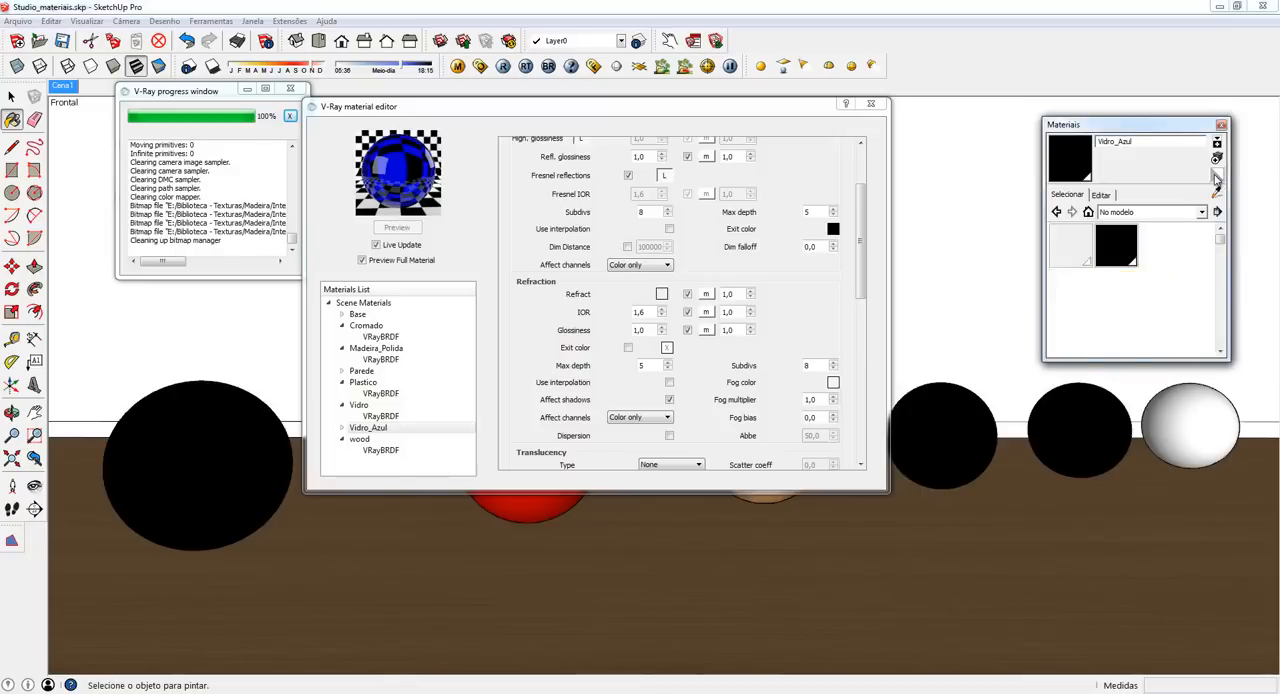
- Create a new white material named Luz and apply it to the sixth sphere
click(1216, 160)
click(1216, 162)
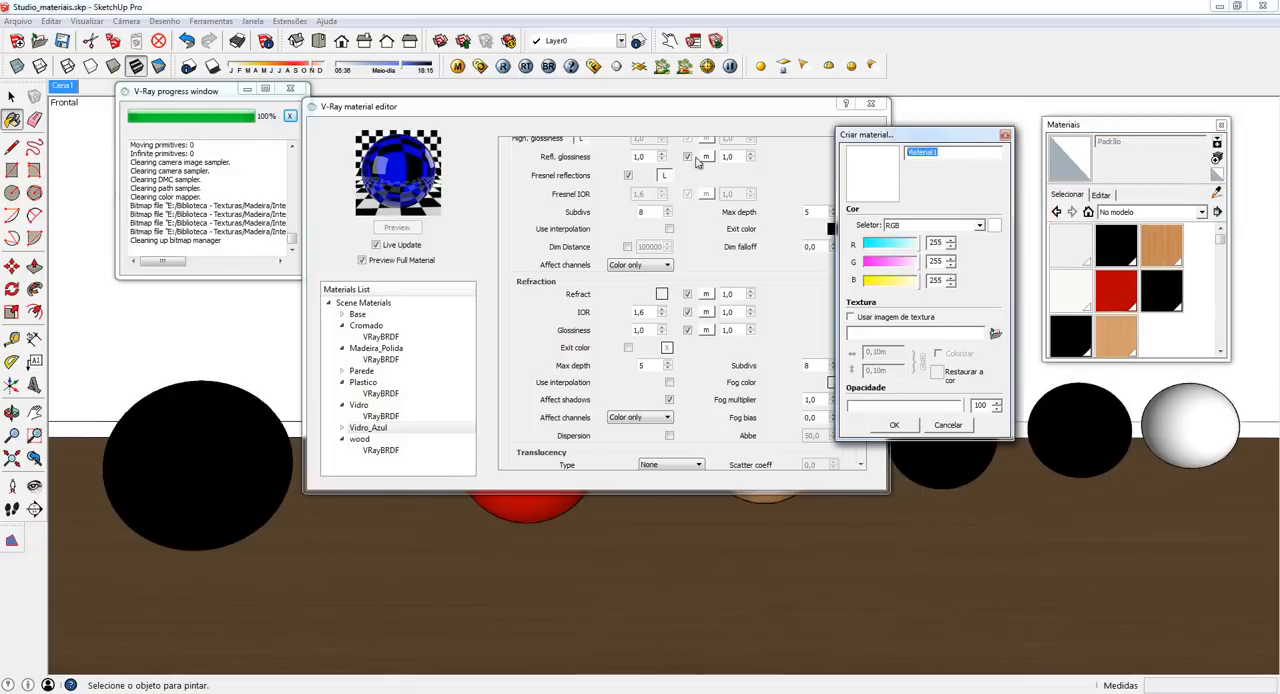
key(BackSpace)
click(893, 425)
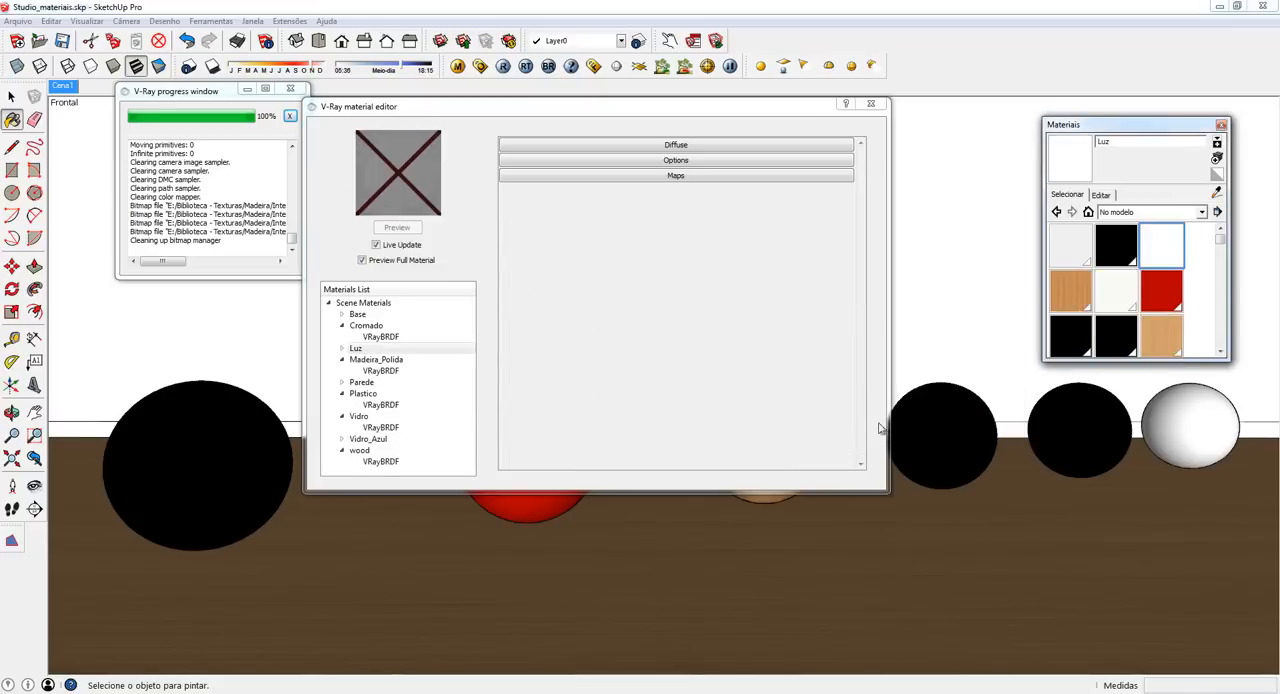
click(1201, 408)
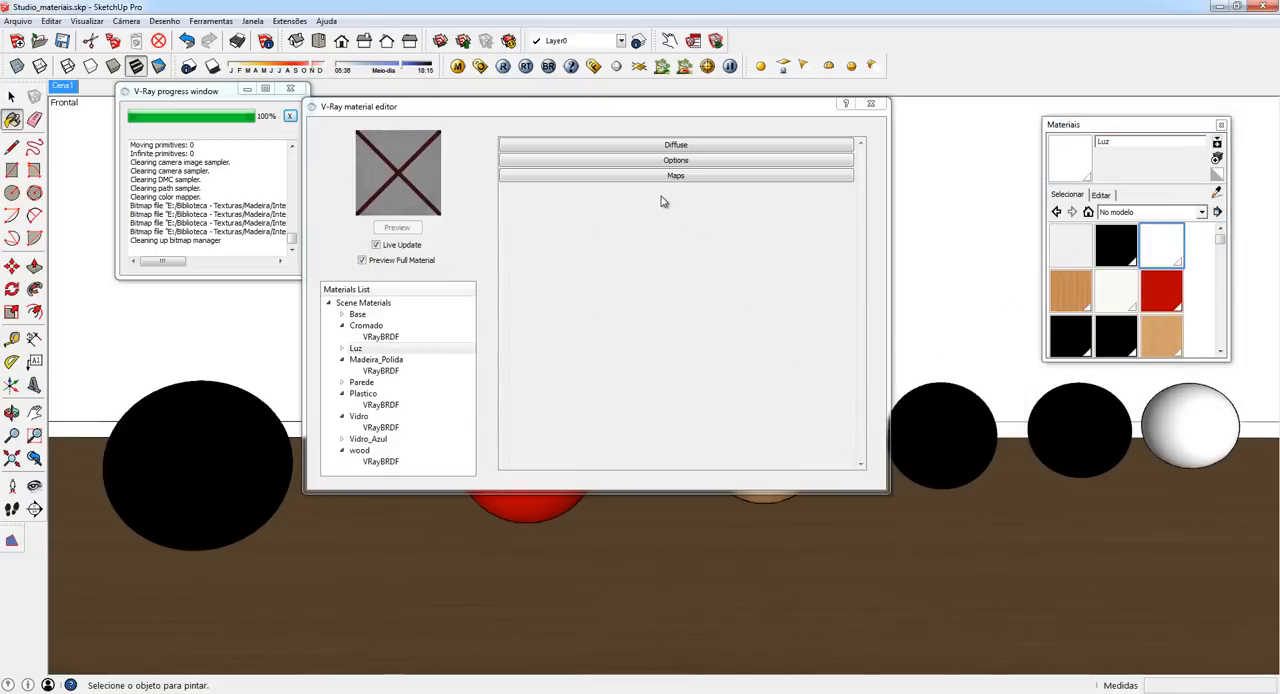
- Add an Emissive layer to the Luz material and apply the material to the sixth sphere again
click(354, 349)
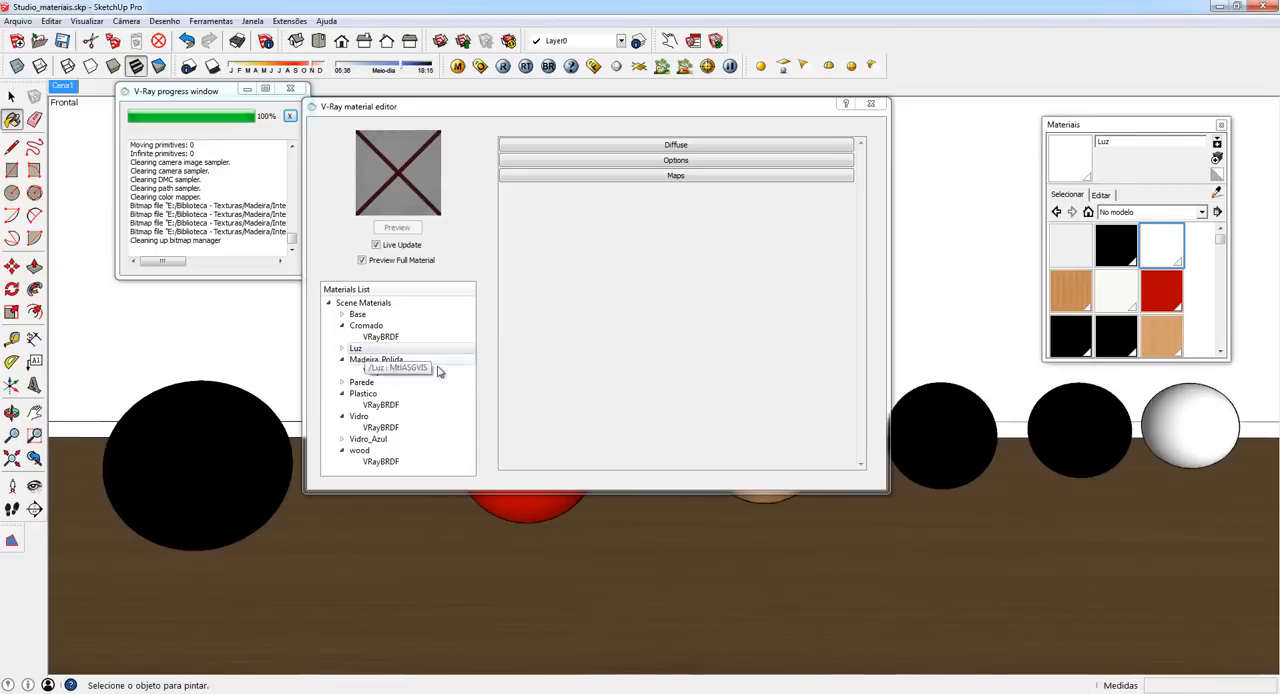
right_click(367, 355)
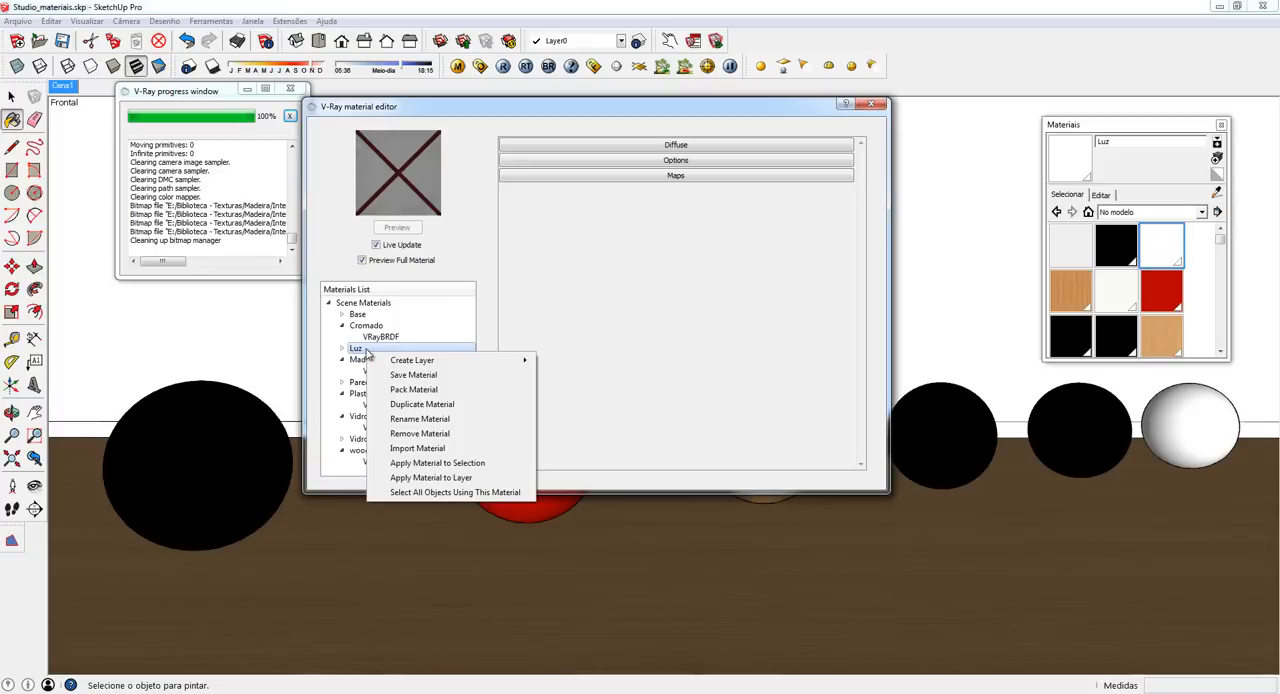
mouse_move(420, 365)
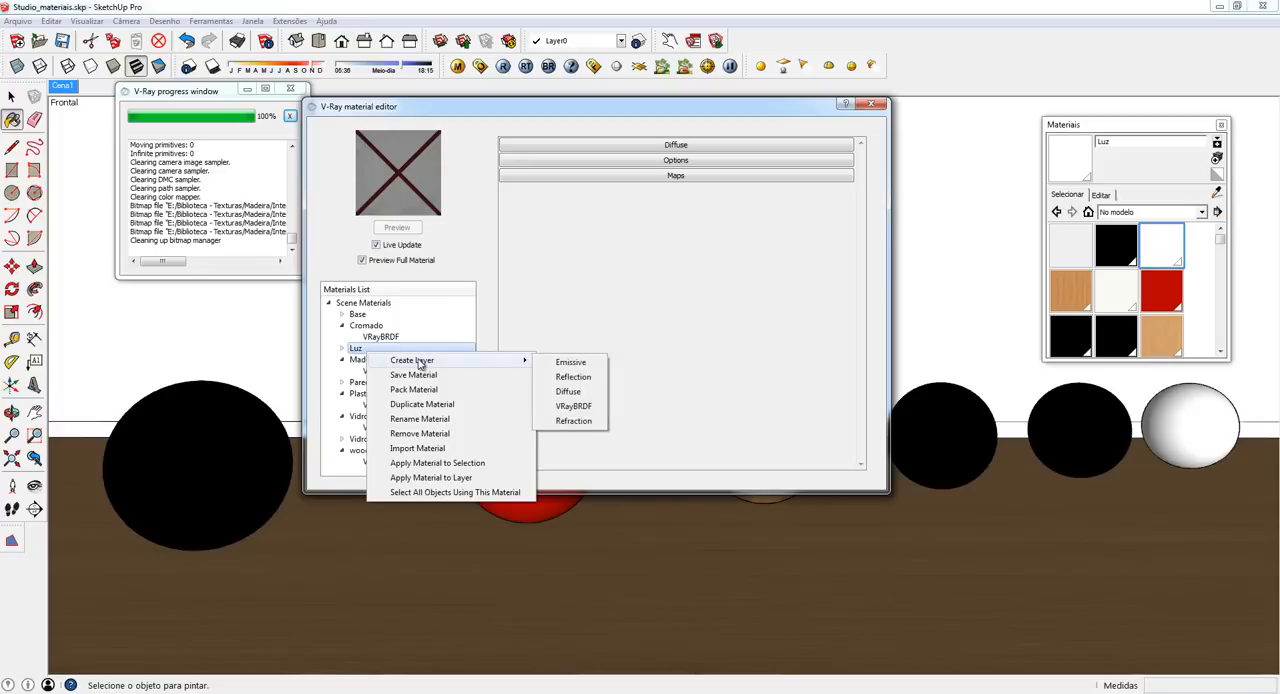
click(571, 362)
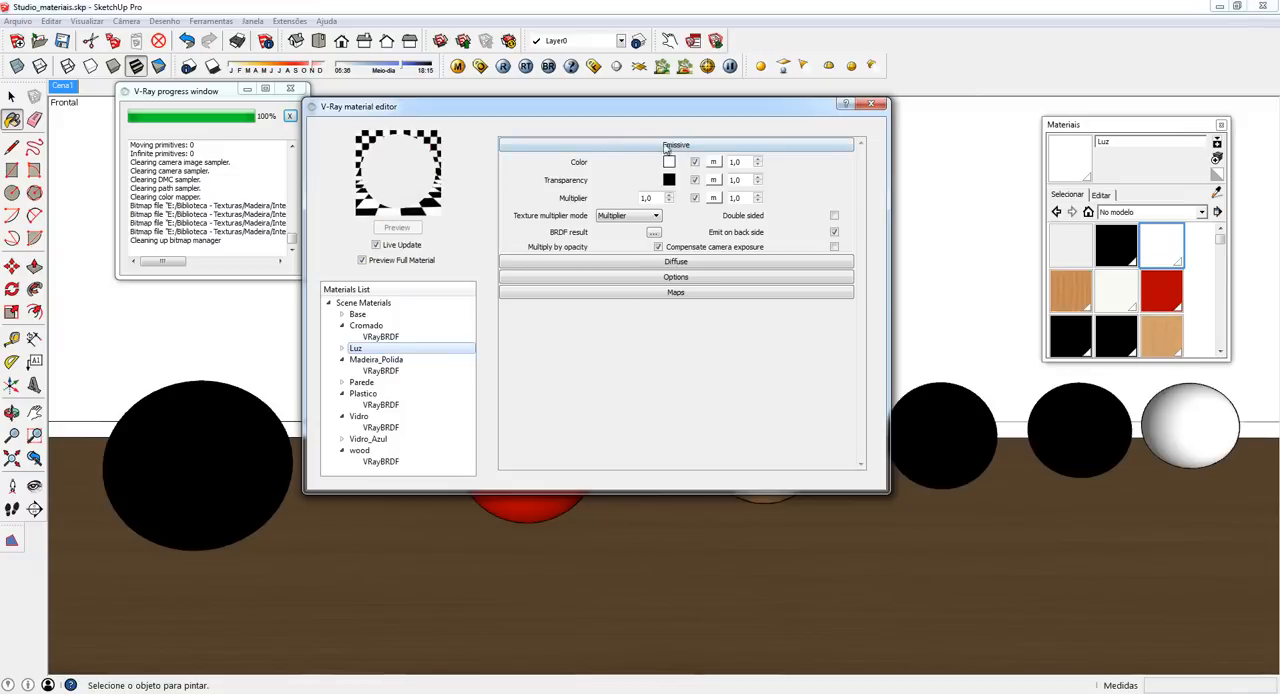
click(1196, 405)
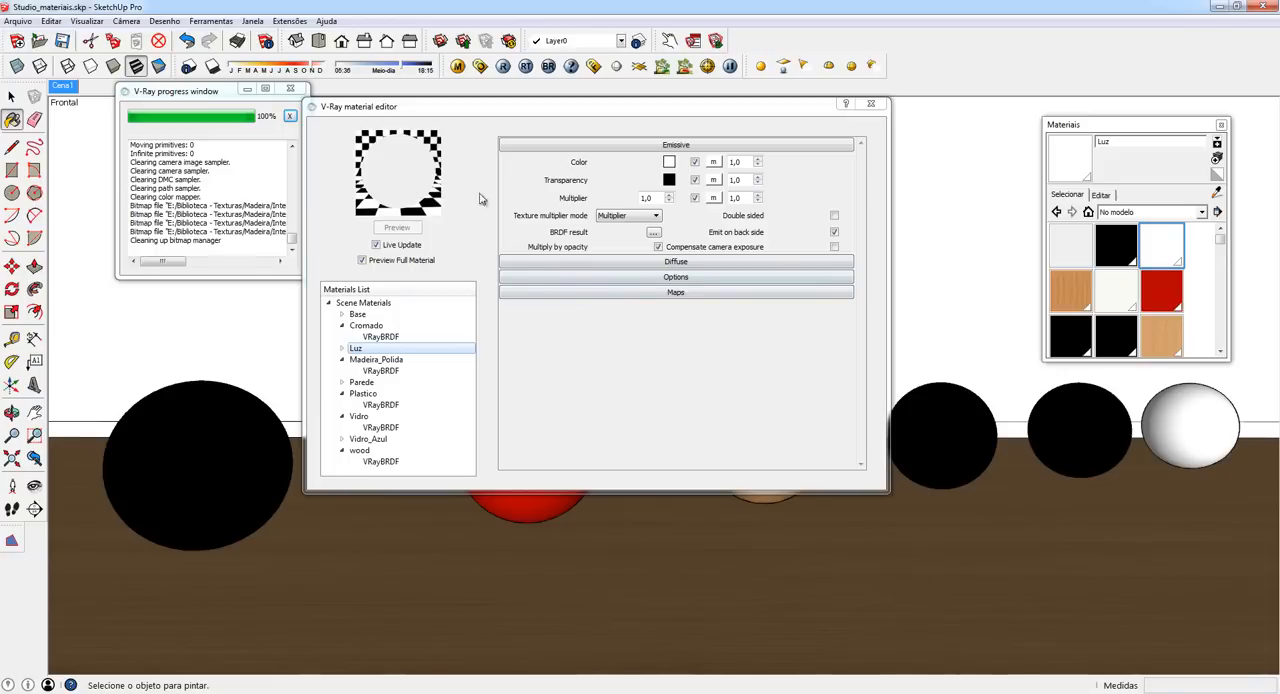
- Expand the Diffuse settings of Luz and change its base color to a turquoise green with RGB 94, 255, 174
click(646, 264)
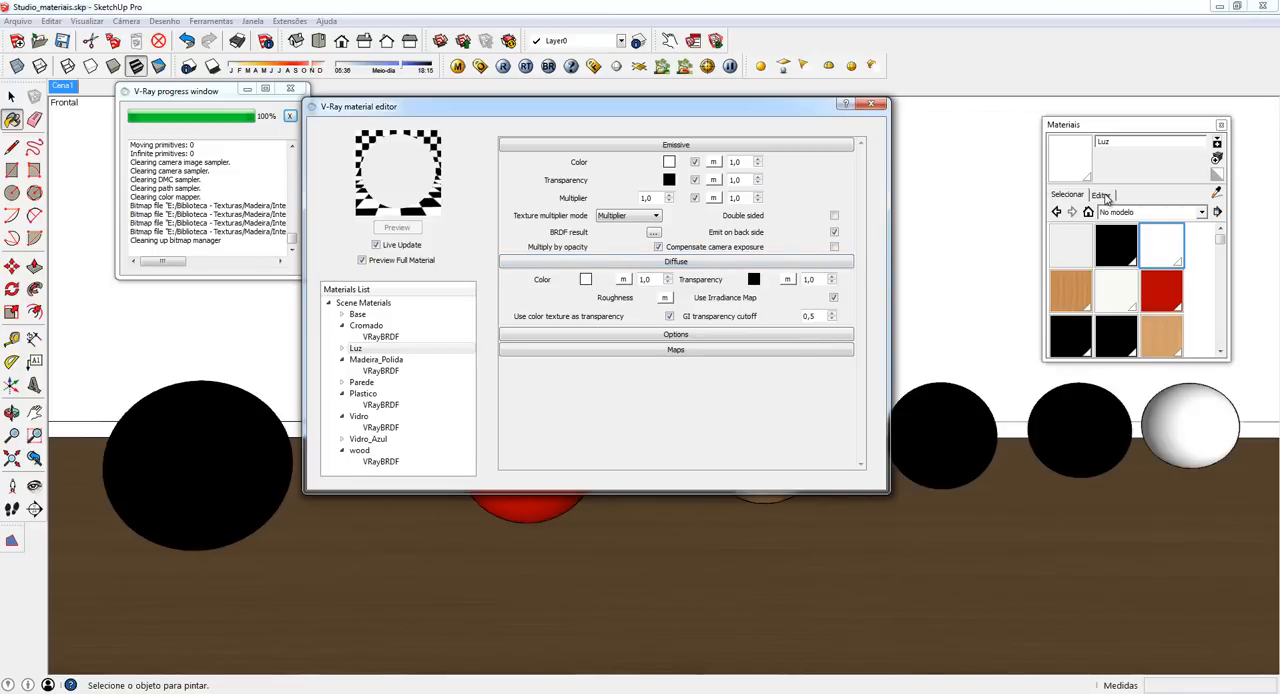
click(1103, 195)
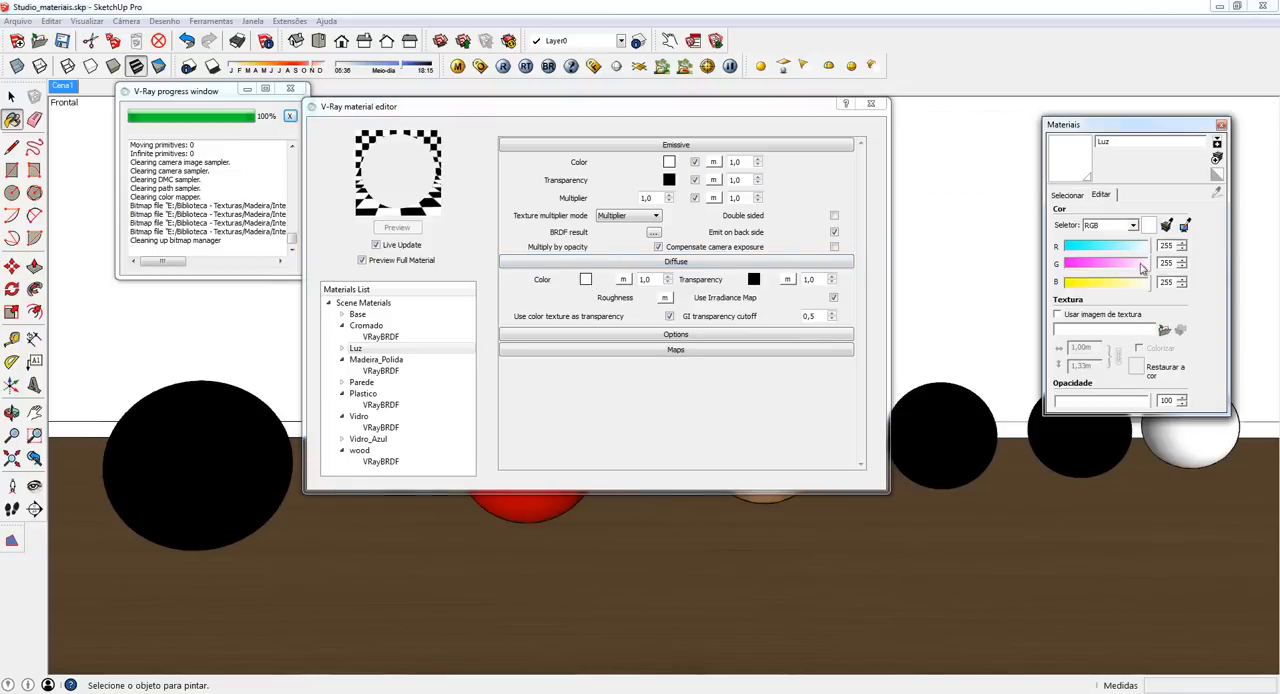
drag(1146, 283, 1094, 250)
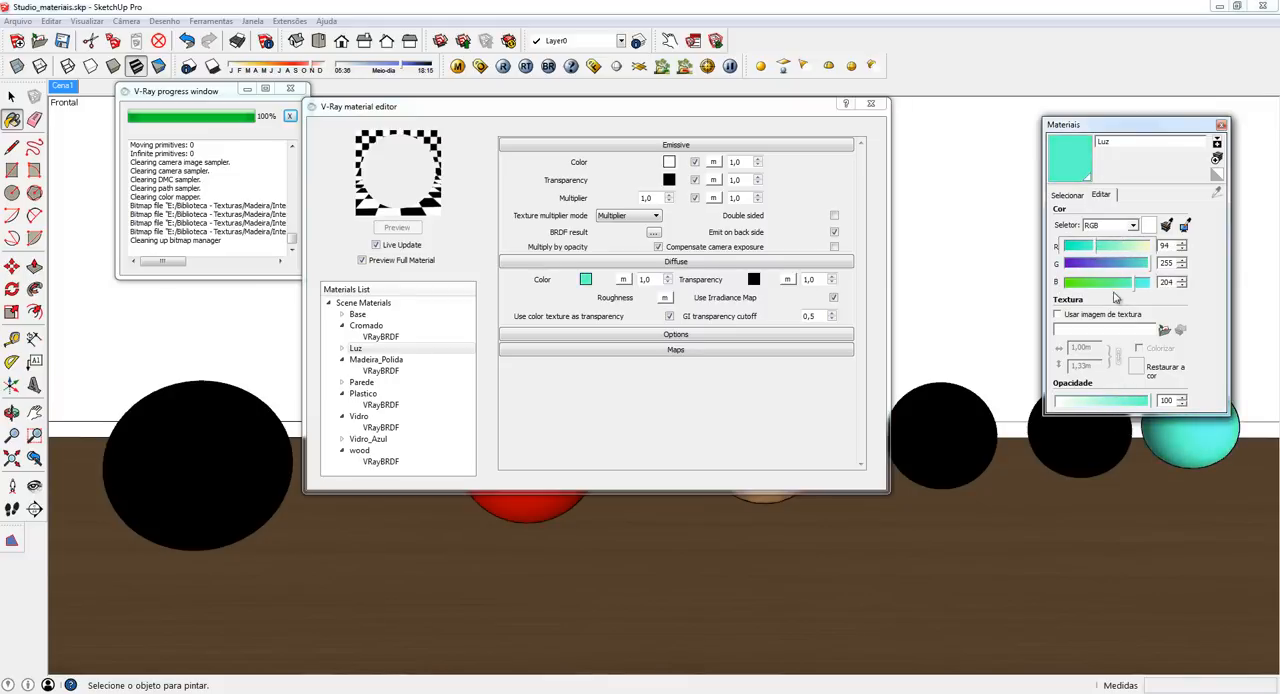
mouse_move(1136, 285)
mouse_down()
mouse_move(1112, 290)
mouse_move(1125, 286)
mouse_up()
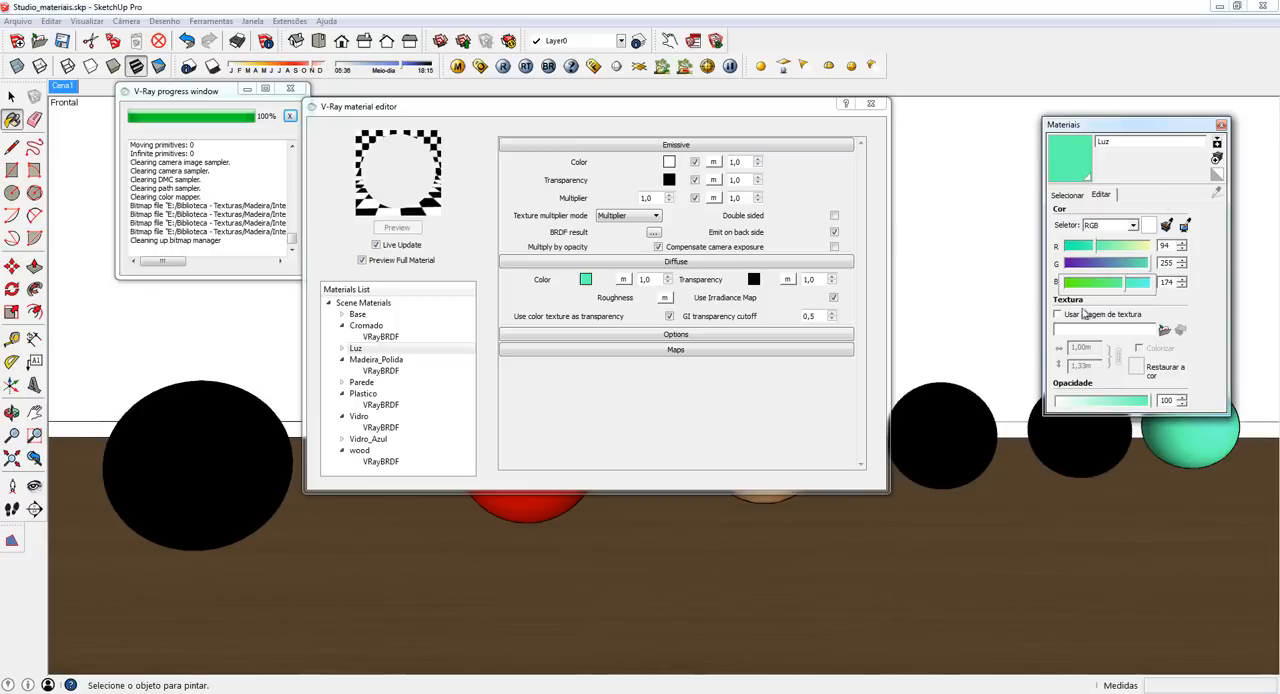
- Set the Emissive color of Luz to the matching turquoise green with RGB 94, 255, 174
click(669, 161)
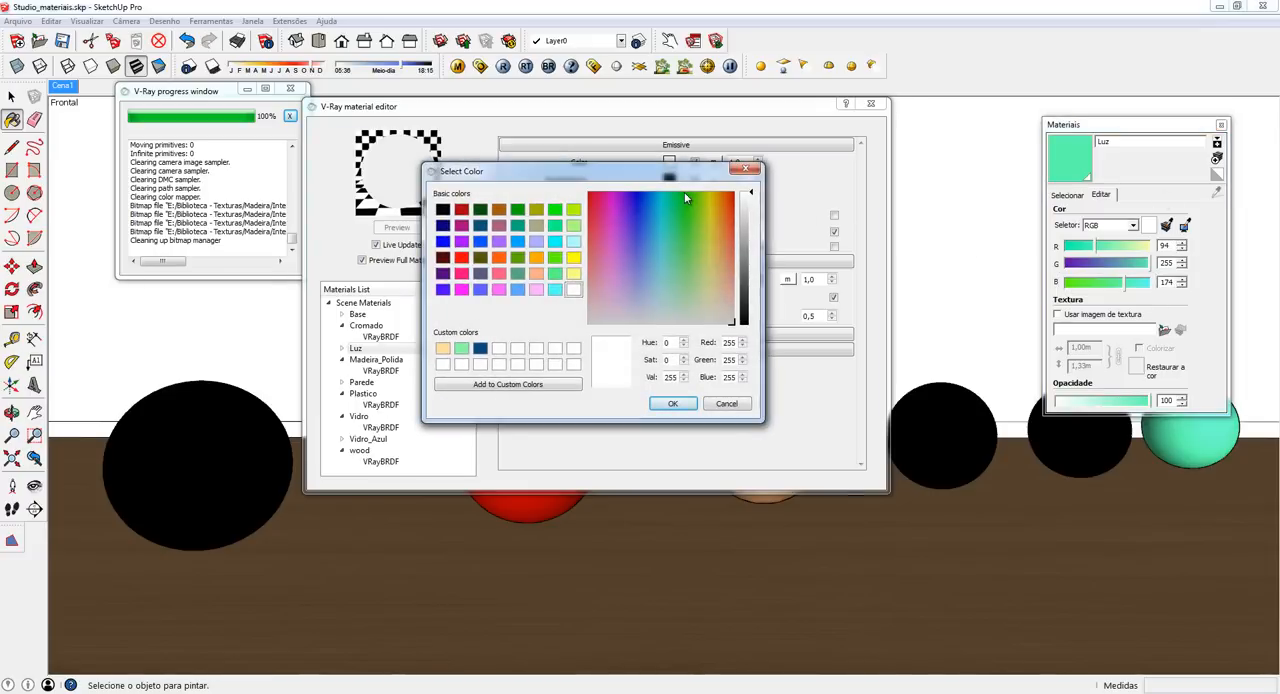
drag(738, 342, 671, 335)
text(94)
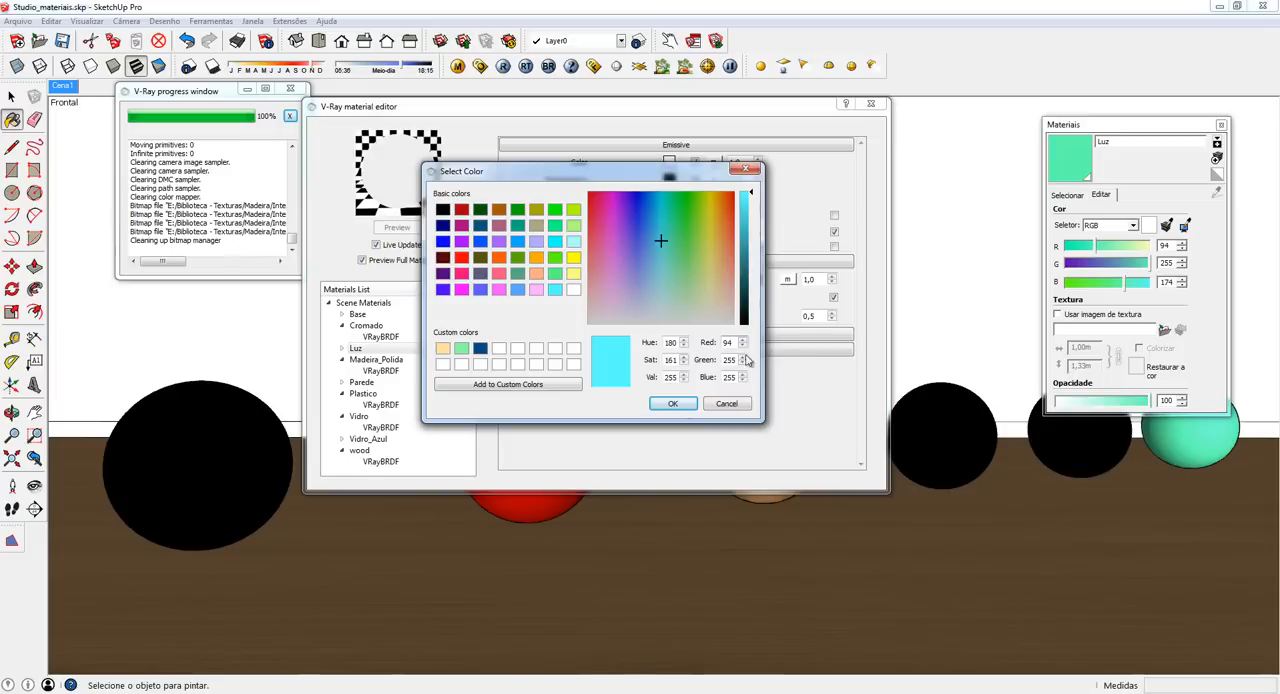
drag(737, 377, 698, 375)
text(17)
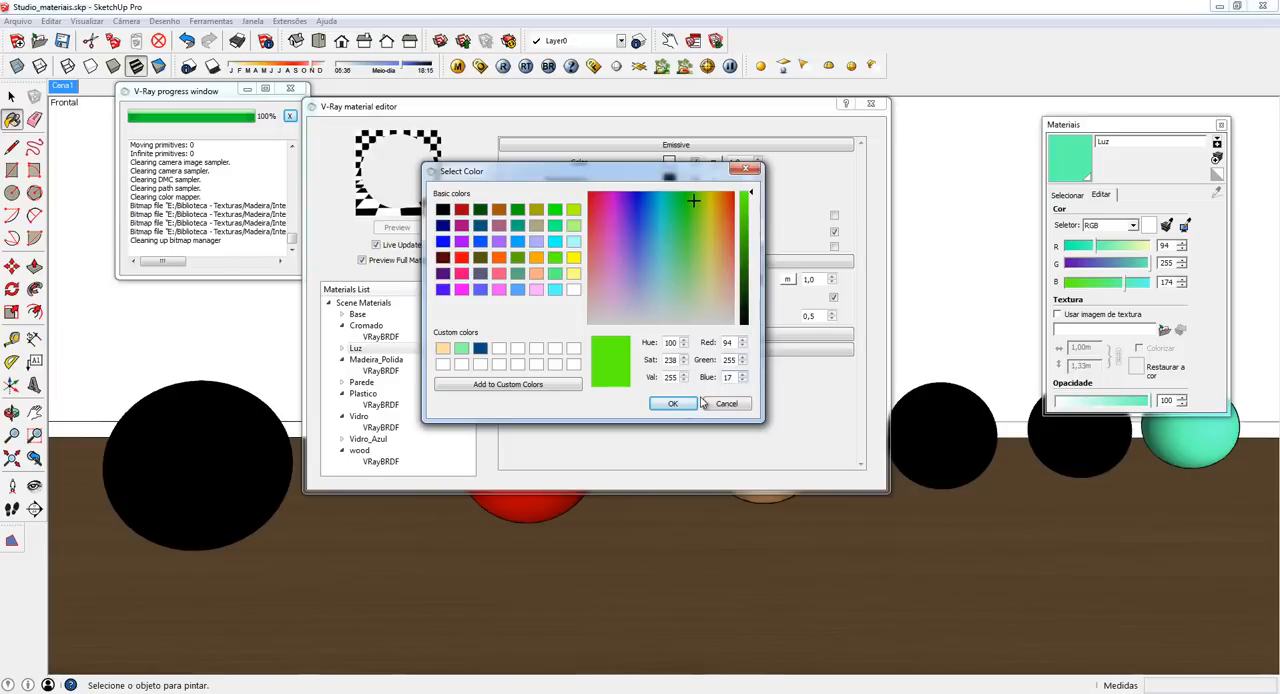
text(4)
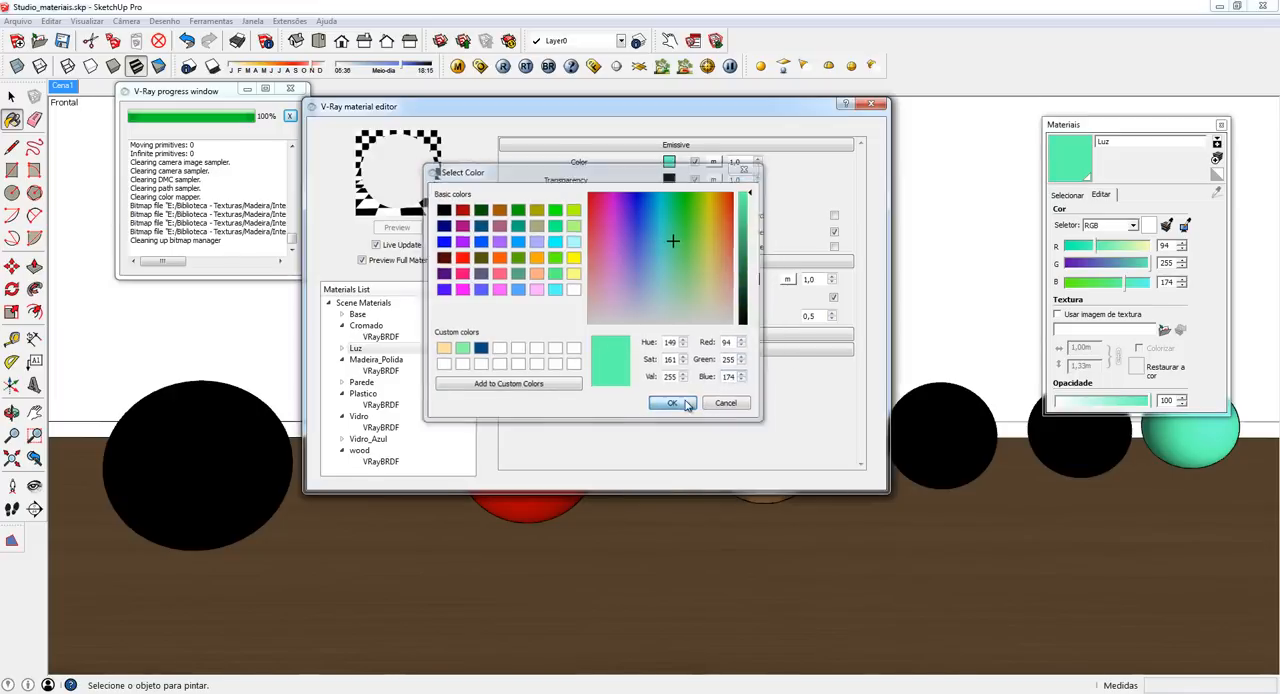
click(672, 403)
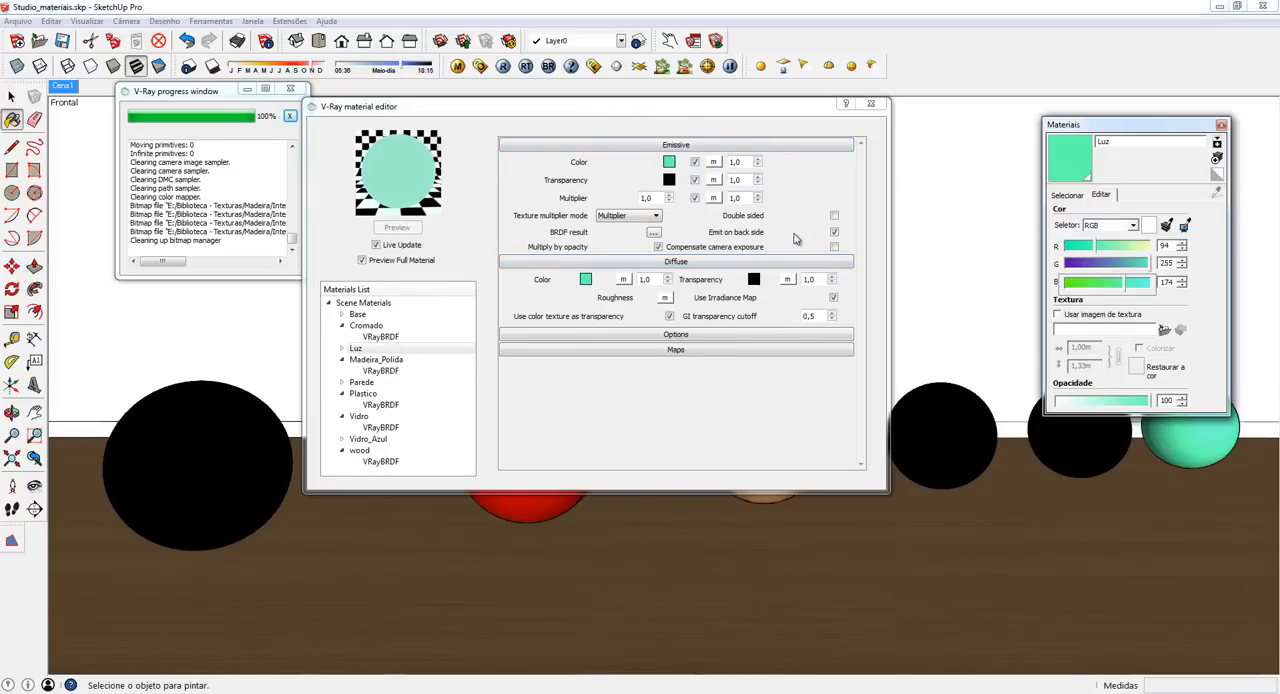
- Set the Emissive intensity multiplier of Luz to 3
click(653, 197)
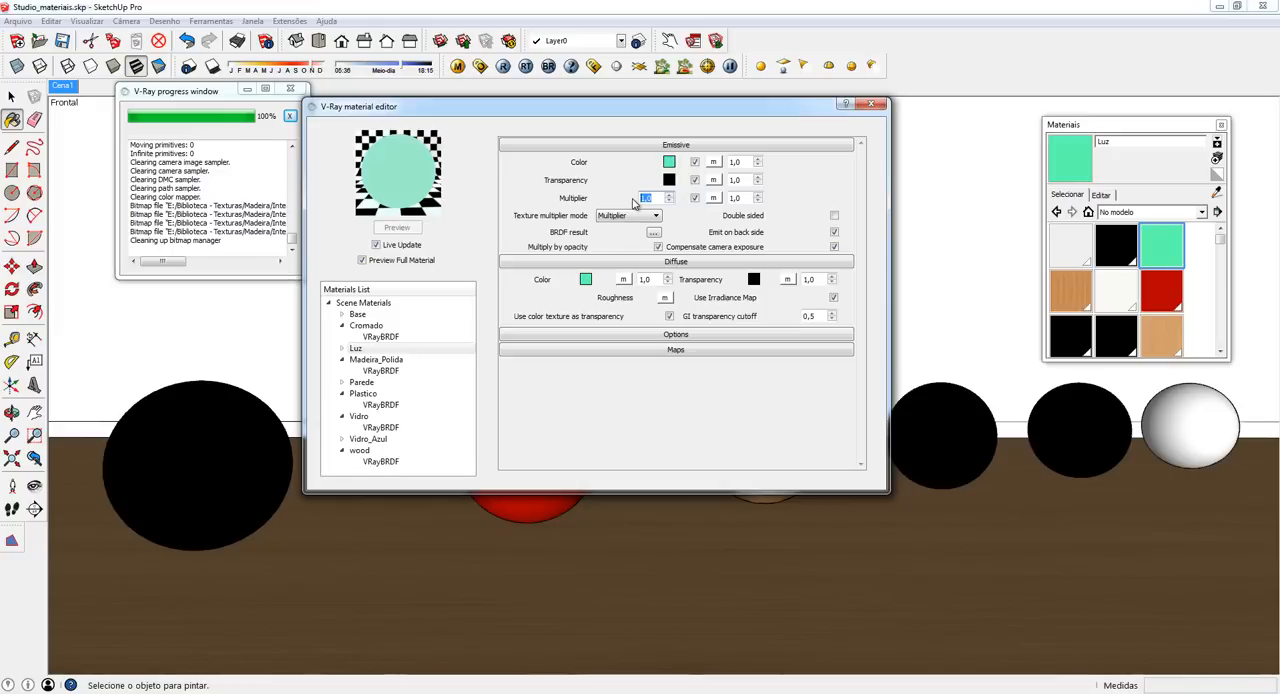
text(3)
key(Return)
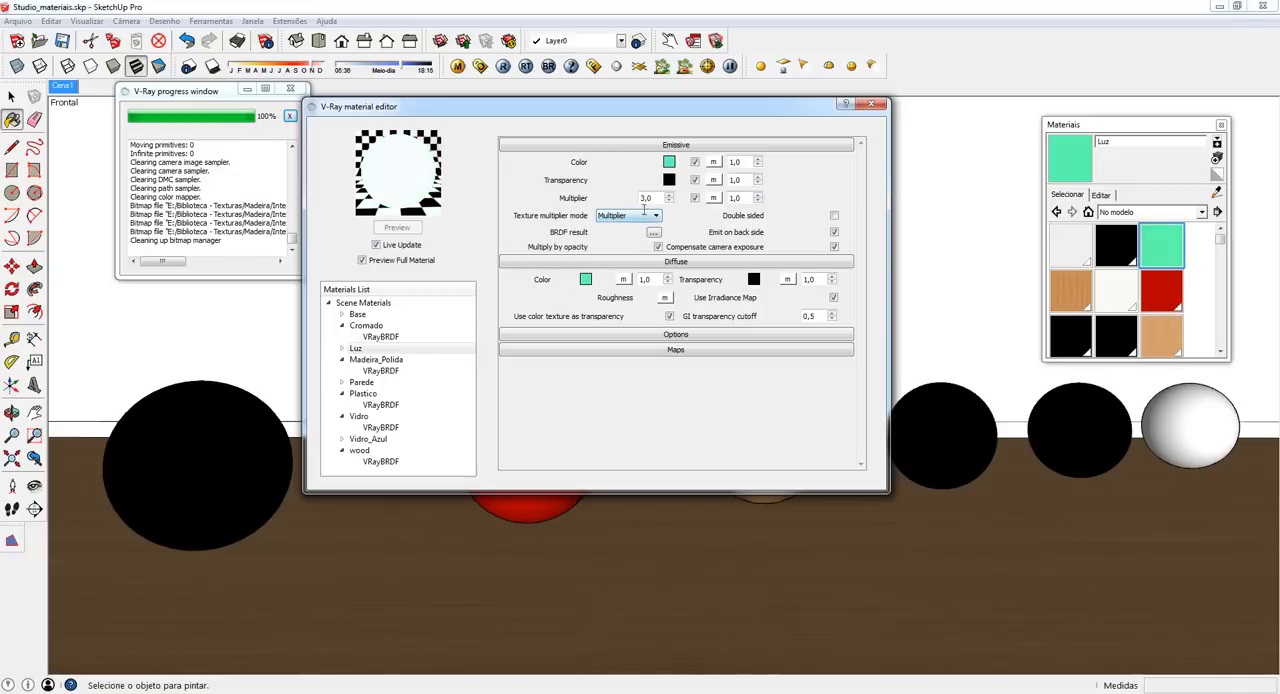
- Render only a region around the sixth sphere, switch region rendering off, and reposition the frame buffer to view the result
click(594, 66)
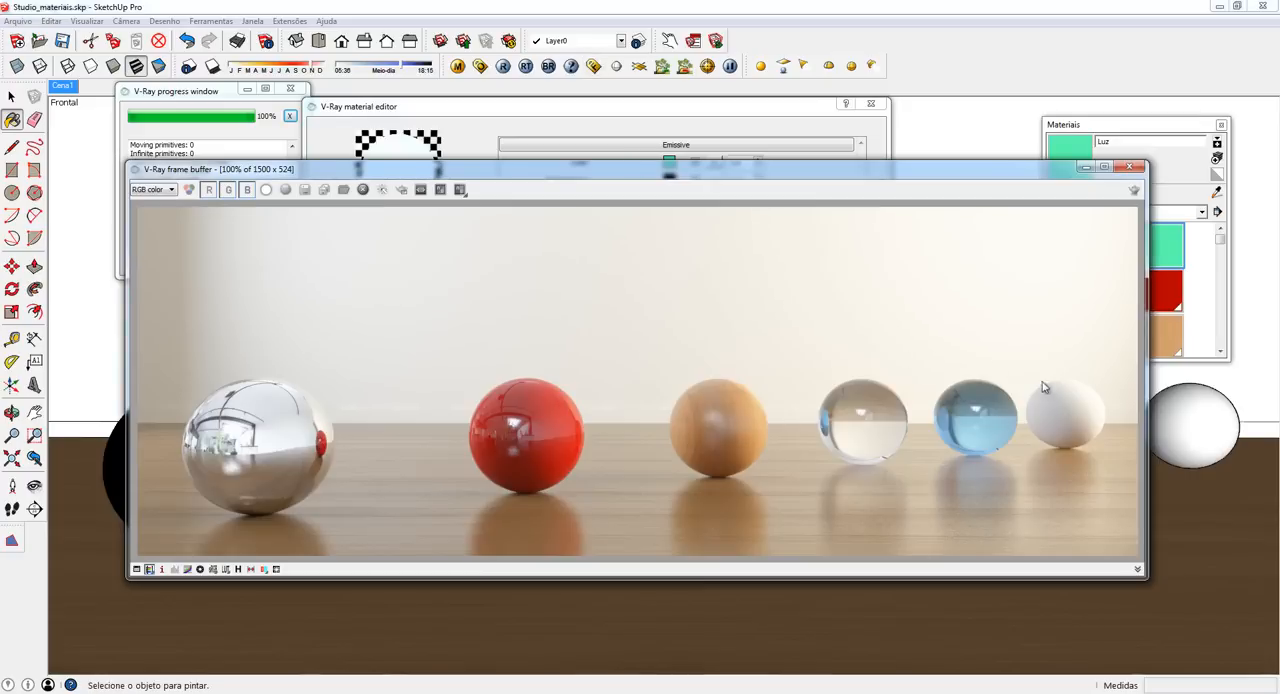
click(401, 189)
mouse_move(1032, 342)
mouse_down()
mouse_move(1068, 432)
mouse_move(1109, 485)
mouse_move(1112, 546)
mouse_up()
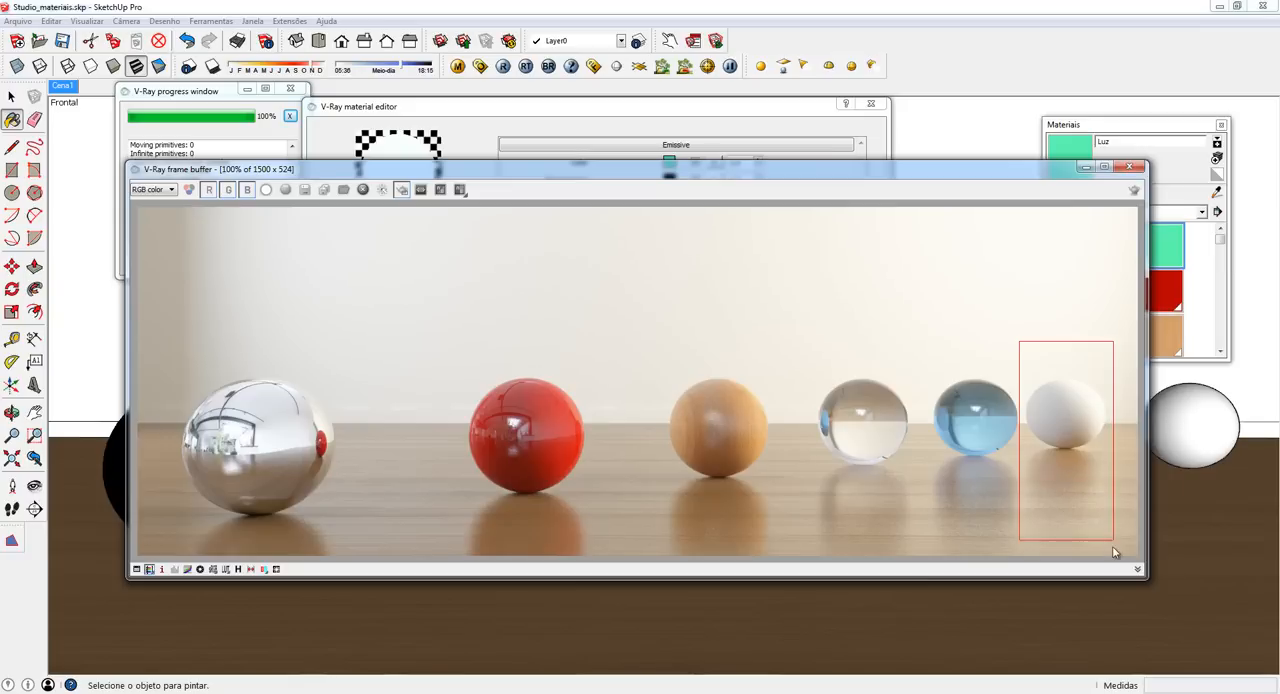
click(1133, 191)
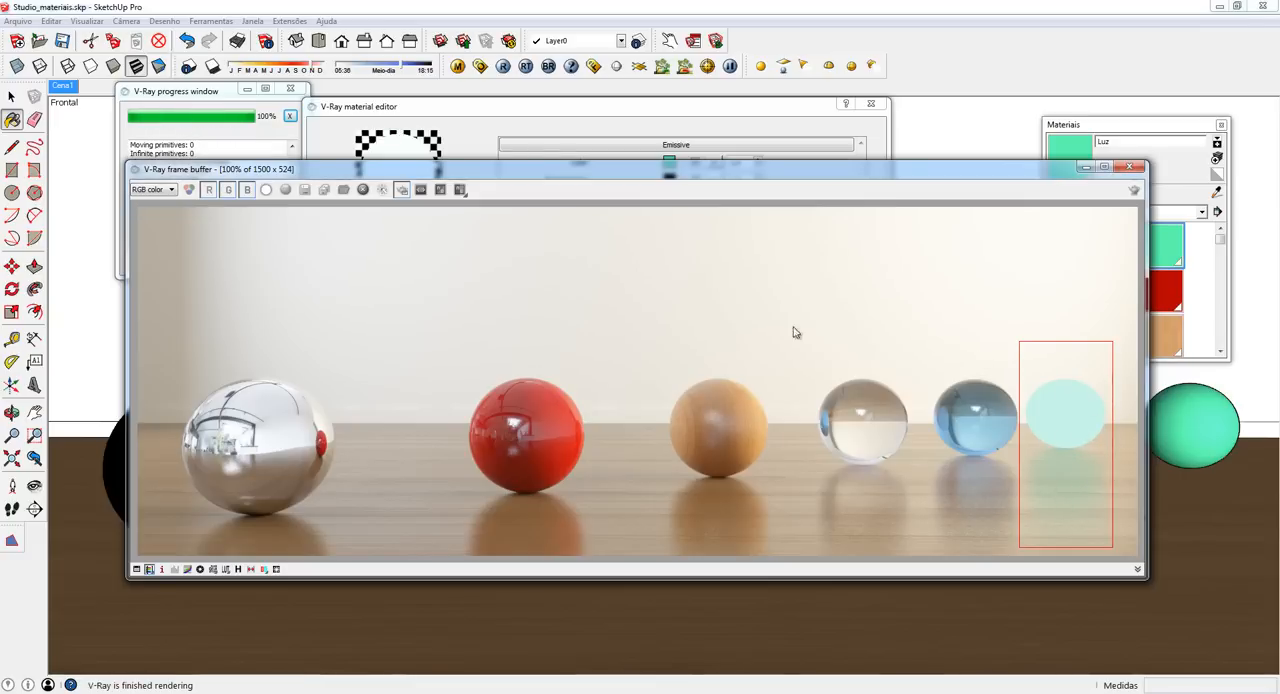
click(401, 190)
drag(620, 175, 672, 132)
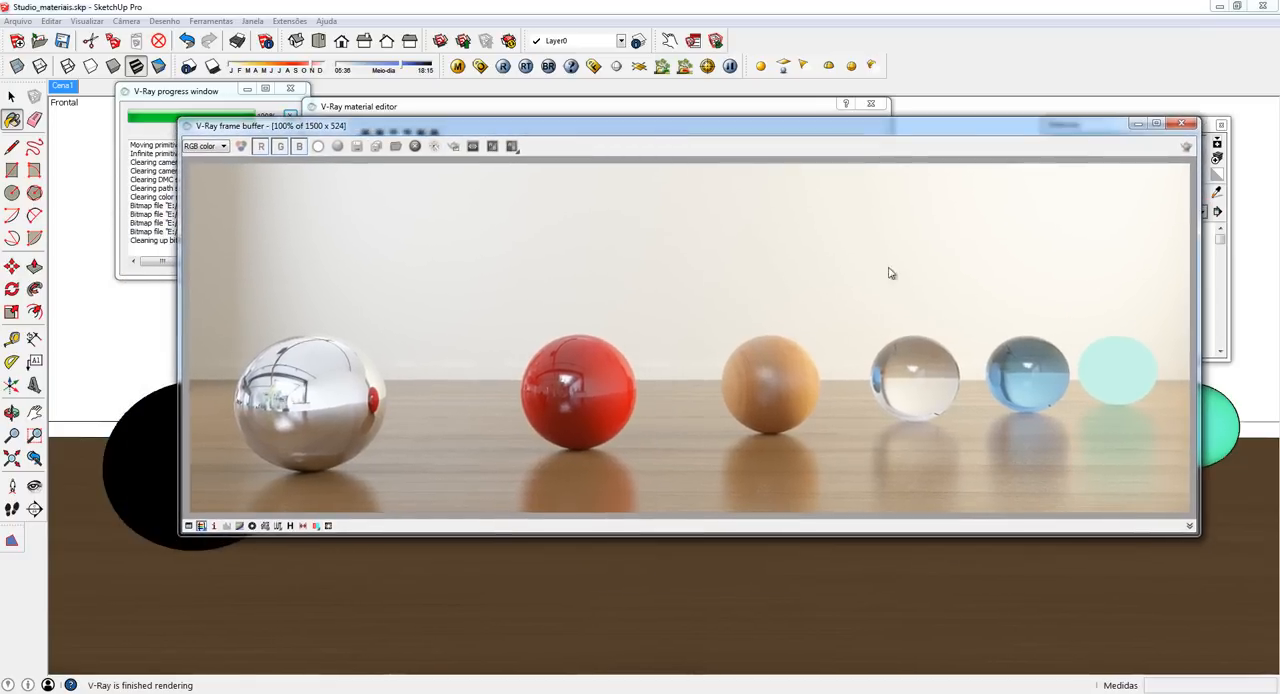